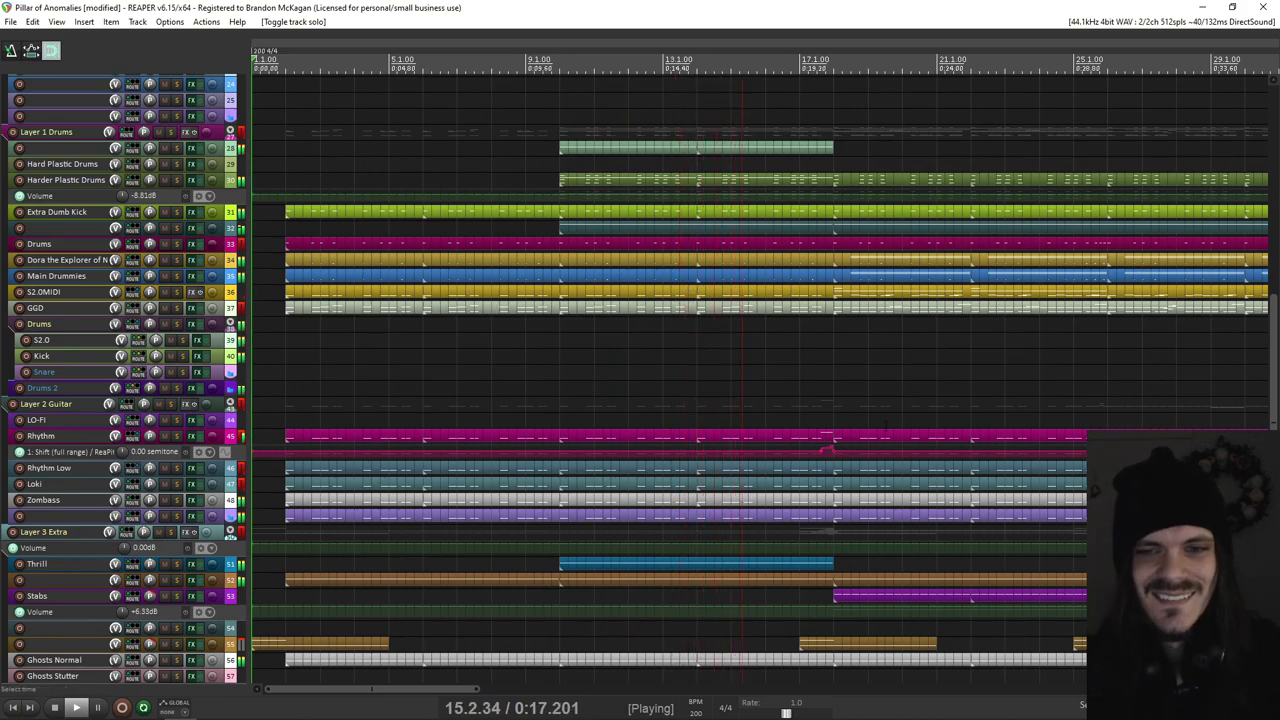
# Step: Examine the clips across the vocal, drum, guitar and extra layers while the whole song plays, and stop playback at its end
pyautogui.moveTo(893, 458); pyautogui.dragTo(757, 358)
pyautogui.scroll(-5, 747, 372)
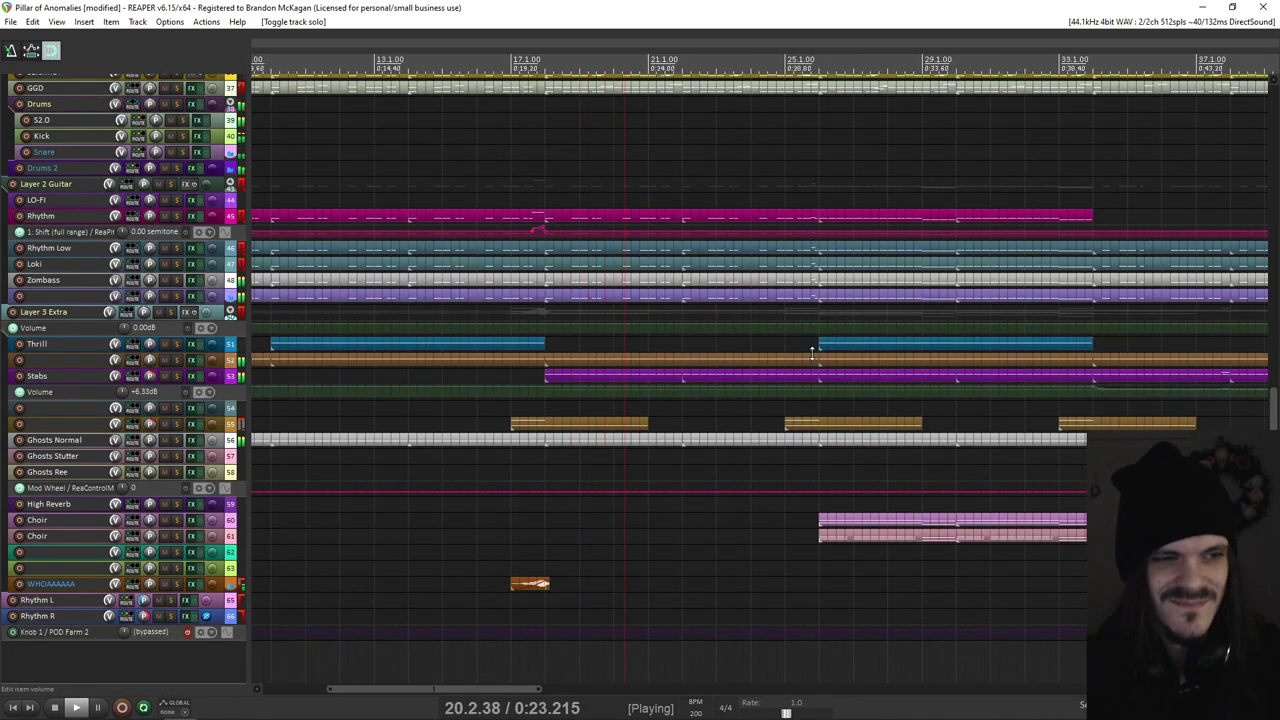
pyautogui.moveTo(896, 277); pyautogui.dragTo(693, 459)
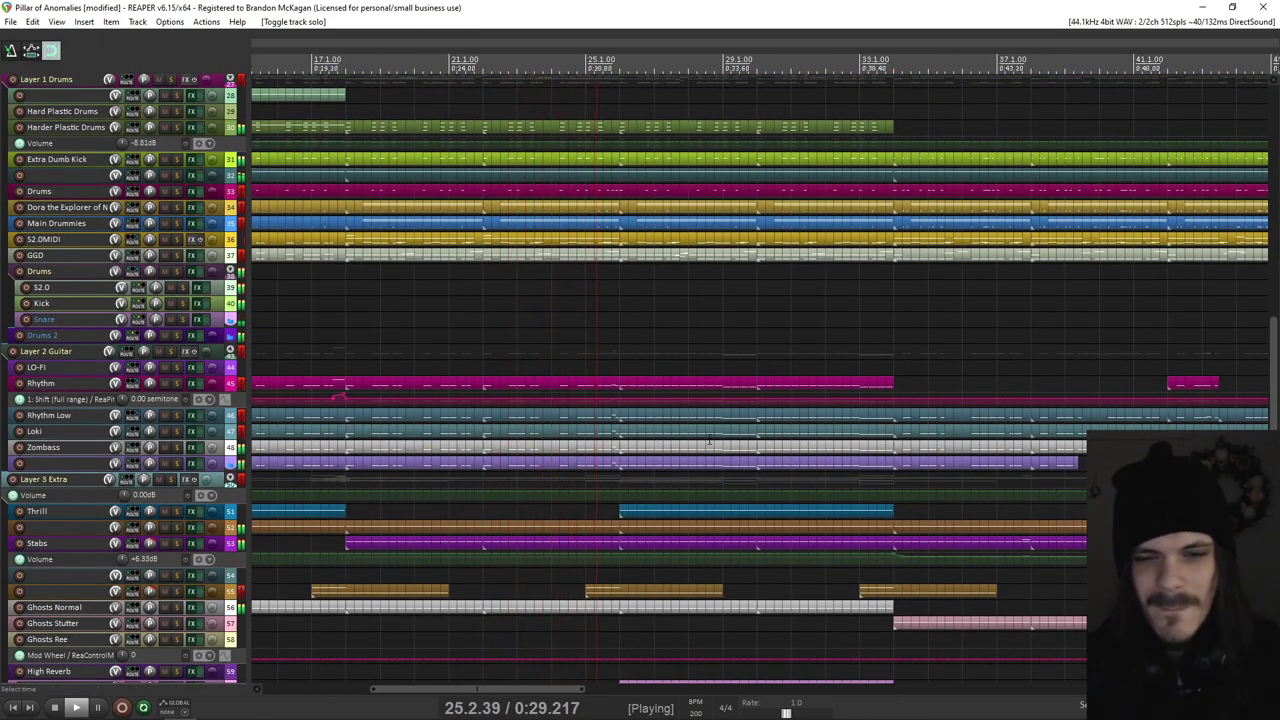
pyautogui.scroll(4, 715, 450)
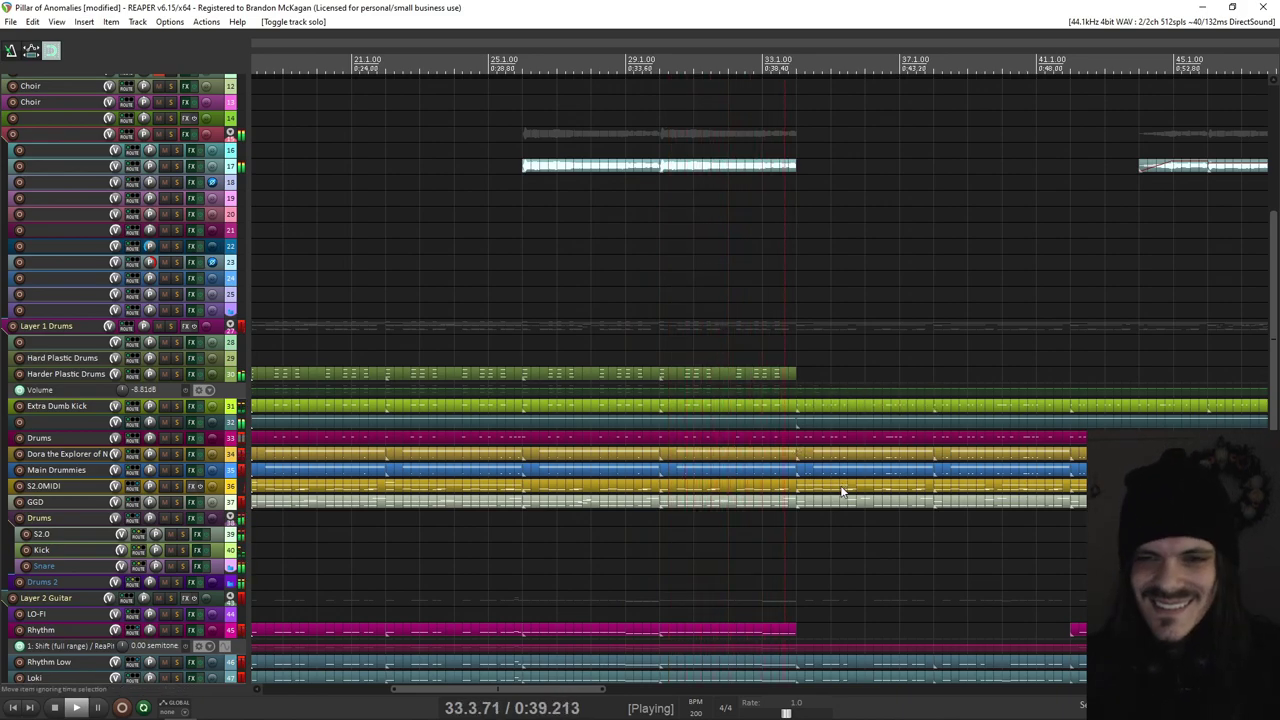
pyautogui.scroll(-5, 843, 491)
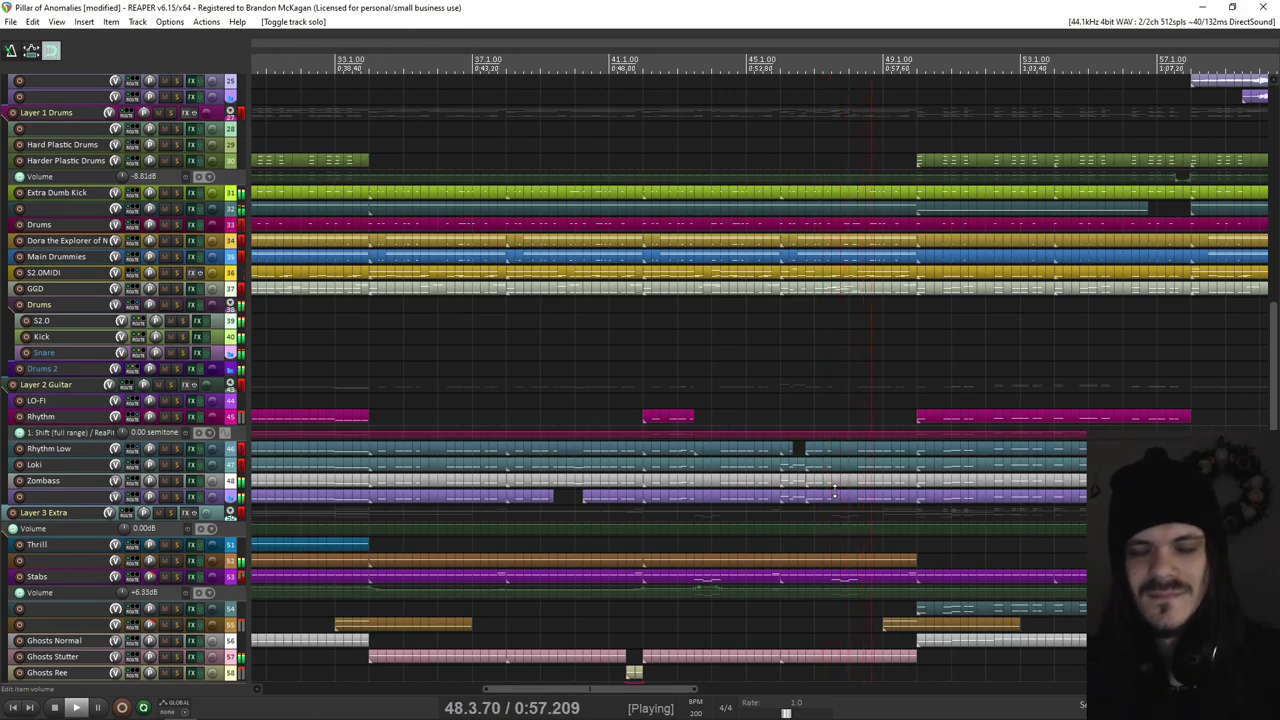
pyautogui.moveTo(1072, 495); pyautogui.dragTo(521, 349)
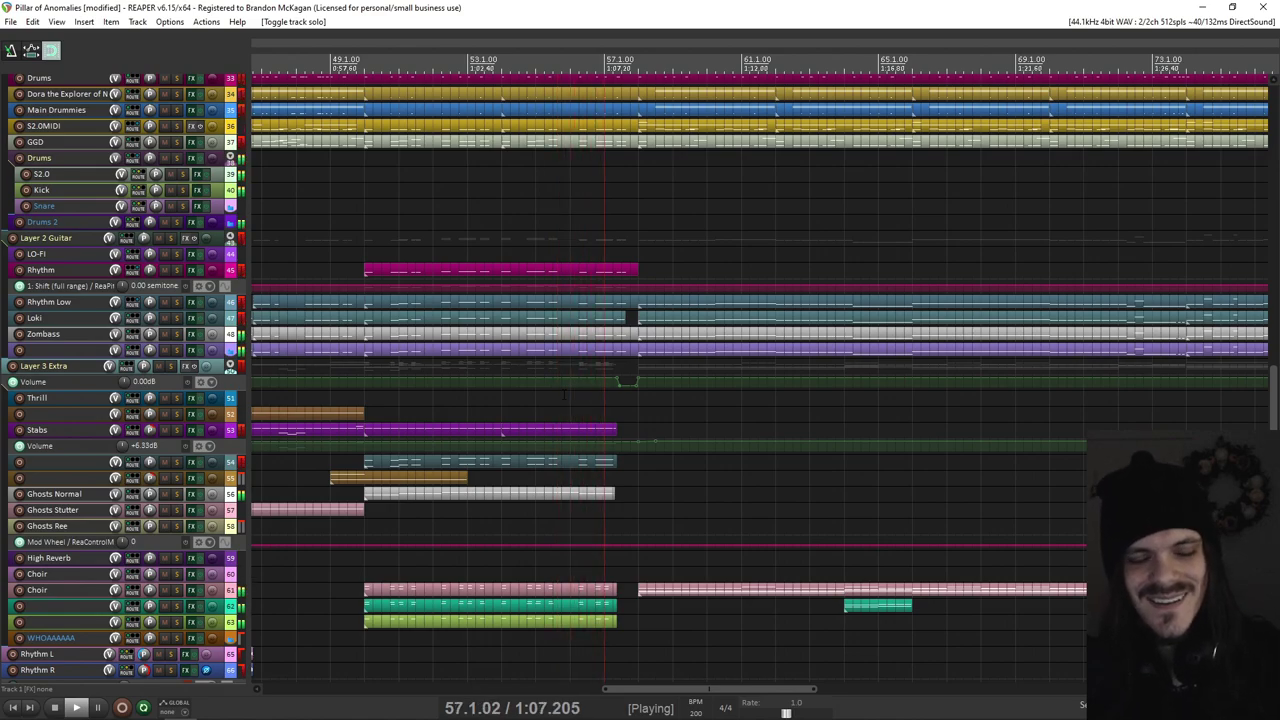
pyautogui.moveTo(954, 271); pyautogui.dragTo(886, 537)
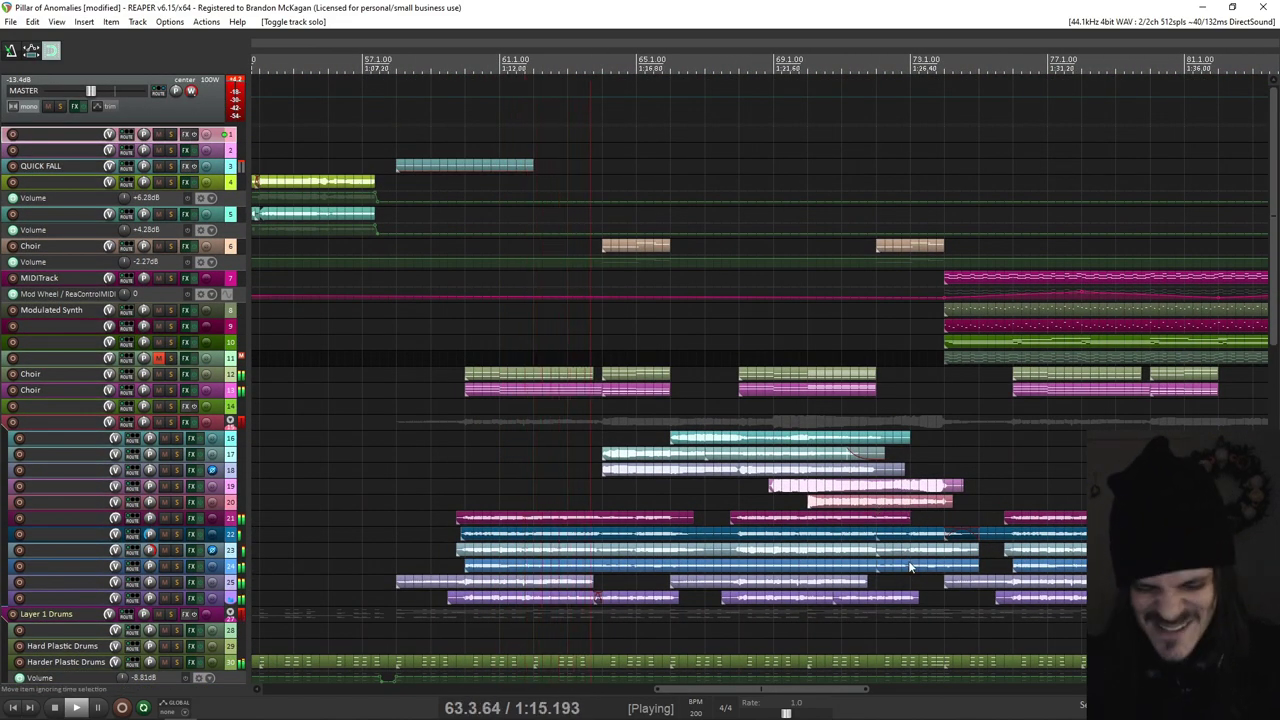
pyautogui.moveTo(908, 558); pyautogui.dragTo(832, 318)
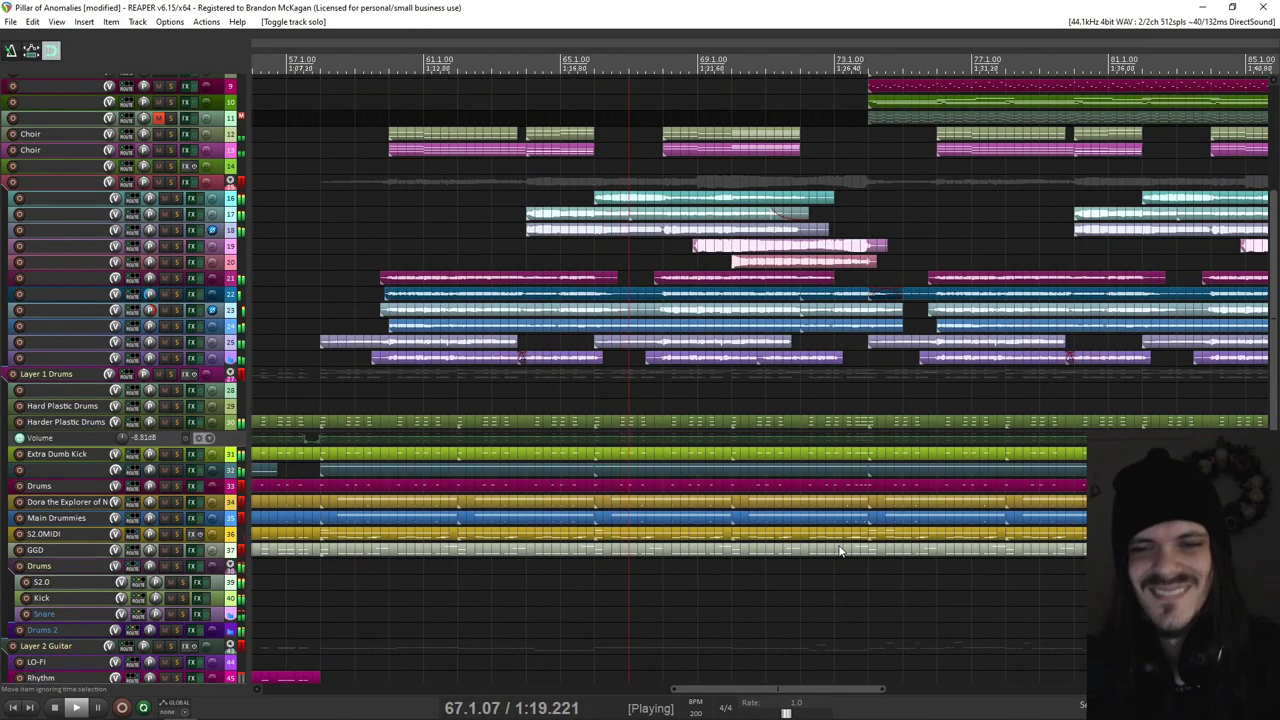
pyautogui.moveTo(840, 551); pyautogui.dragTo(783, 355)
pyautogui.moveTo(782, 535); pyautogui.dragTo(769, 473)
pyautogui.moveTo(883, 382); pyautogui.dragTo(763, 552)
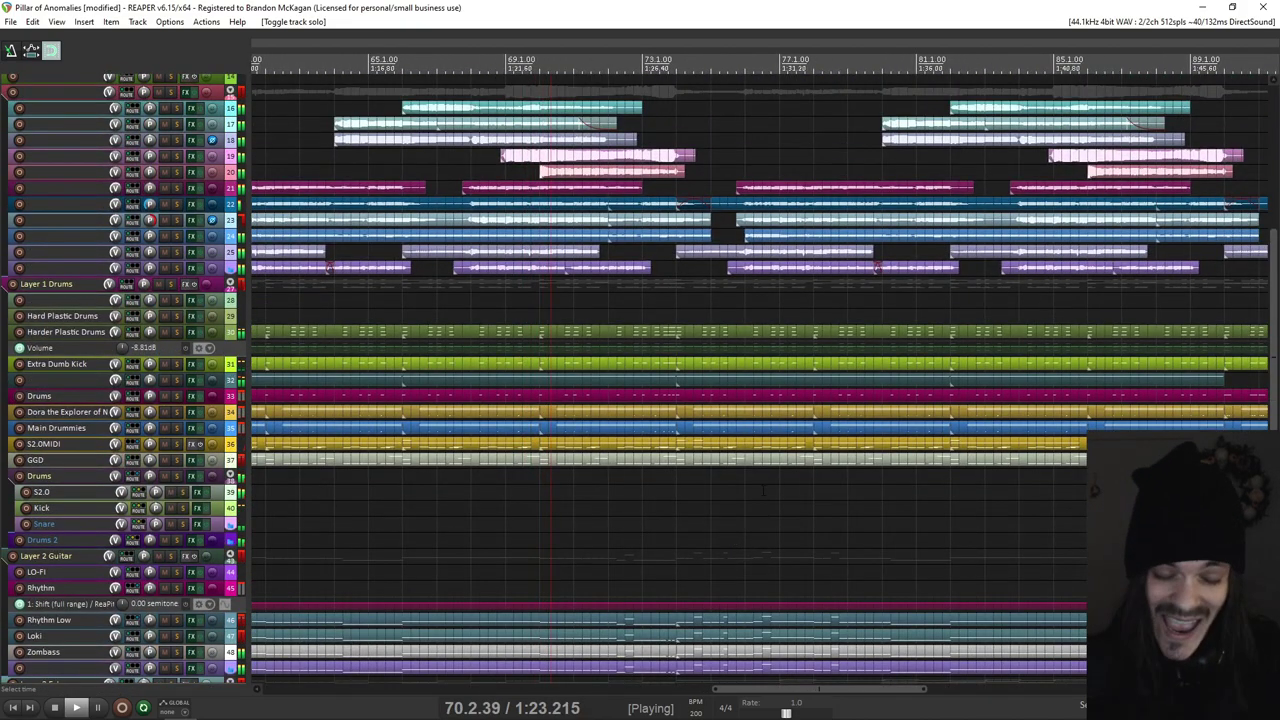
pyautogui.moveTo(821, 353); pyautogui.dragTo(810, 461)
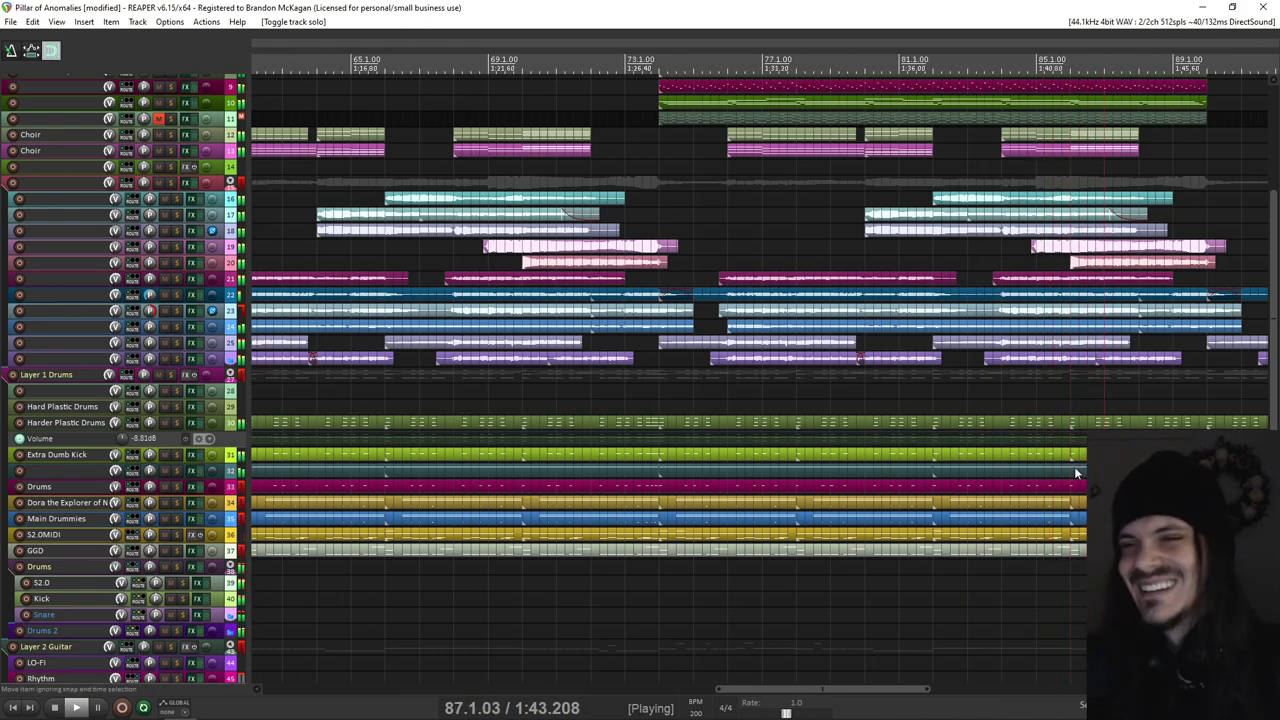
pyautogui.moveTo(1075, 472); pyautogui.dragTo(828, 549)
pyautogui.moveTo(897, 445); pyautogui.dragTo(797, 497)
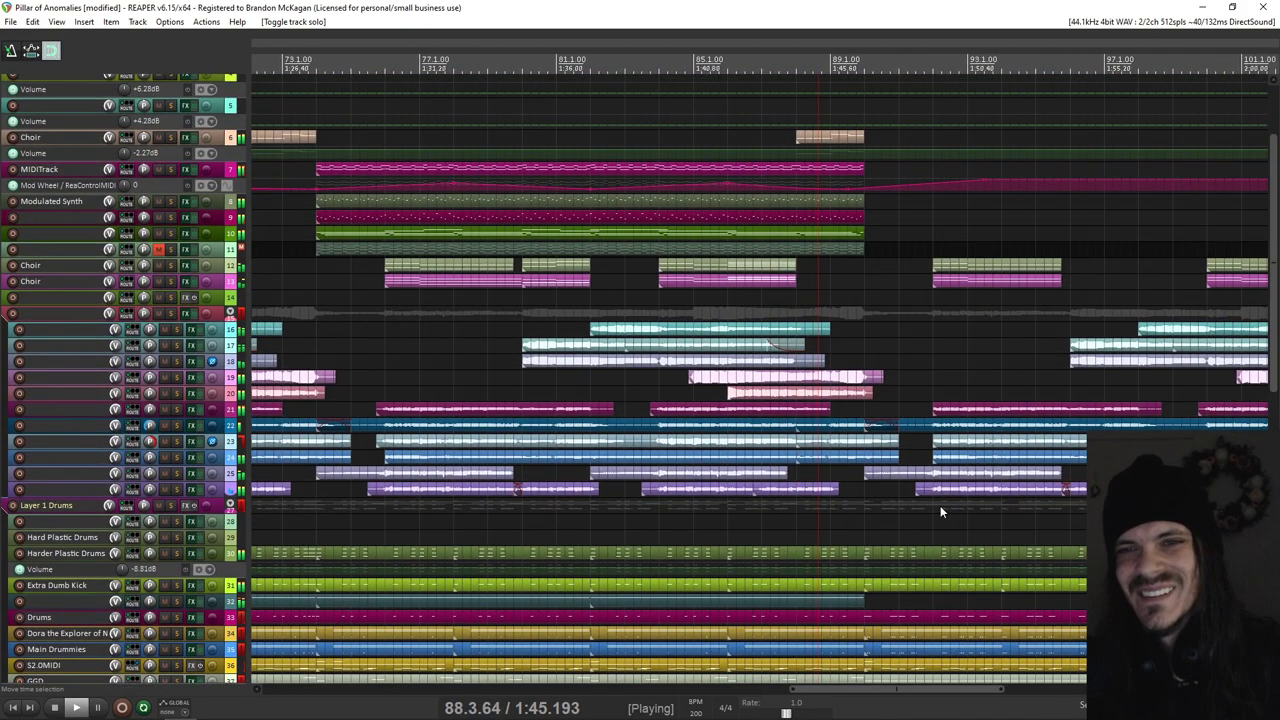
pyautogui.moveTo(949, 498); pyautogui.dragTo(838, 450)
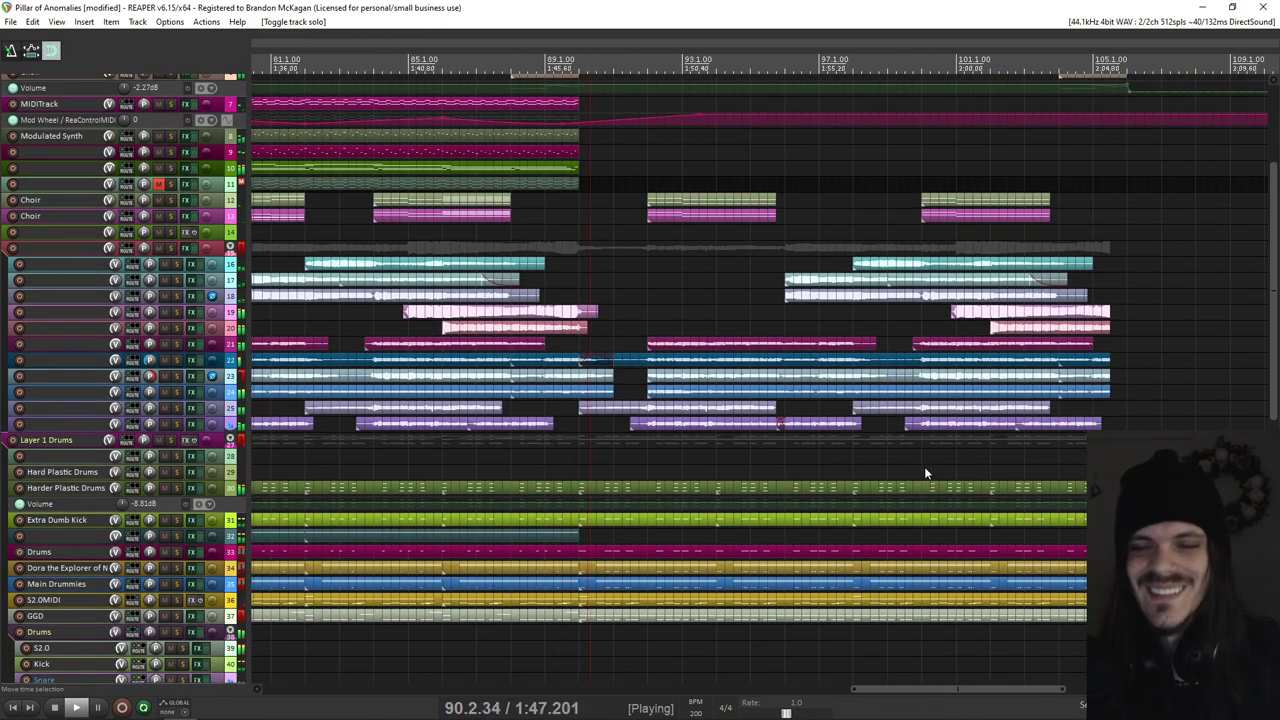
pyautogui.moveTo(924, 473); pyautogui.dragTo(716, 321)
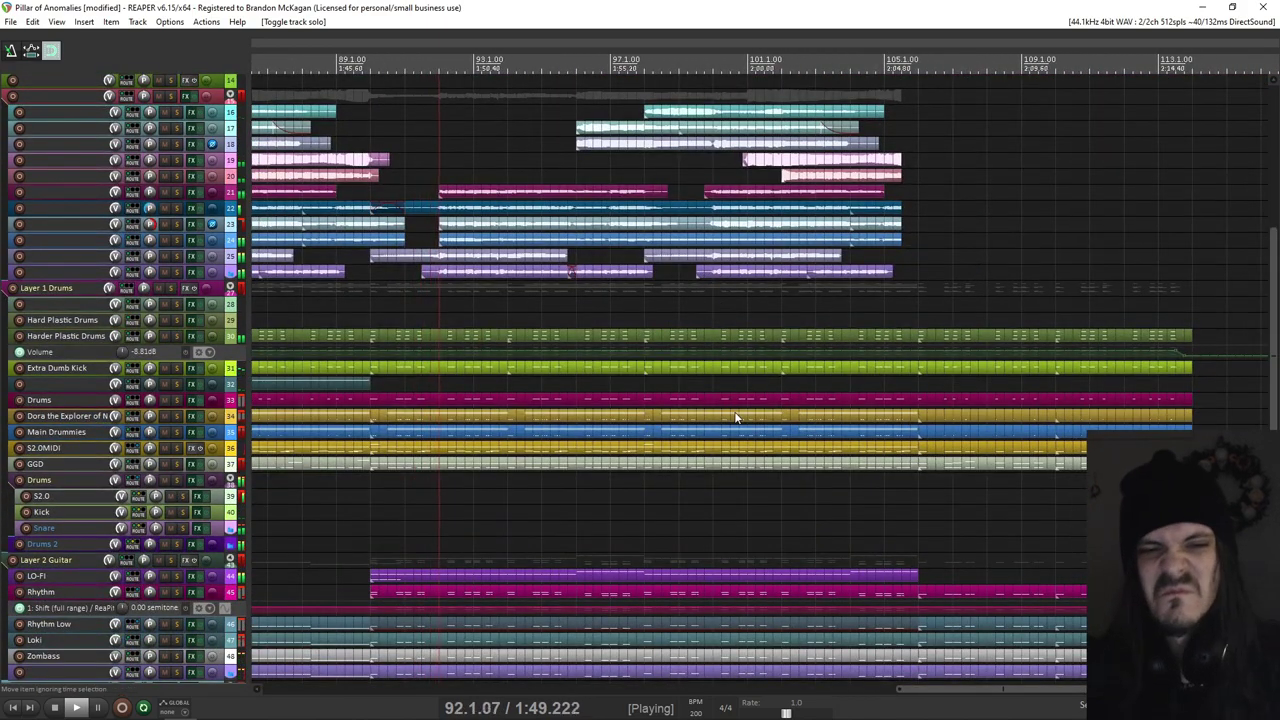
pyautogui.moveTo(736, 423); pyautogui.dragTo(707, 347)
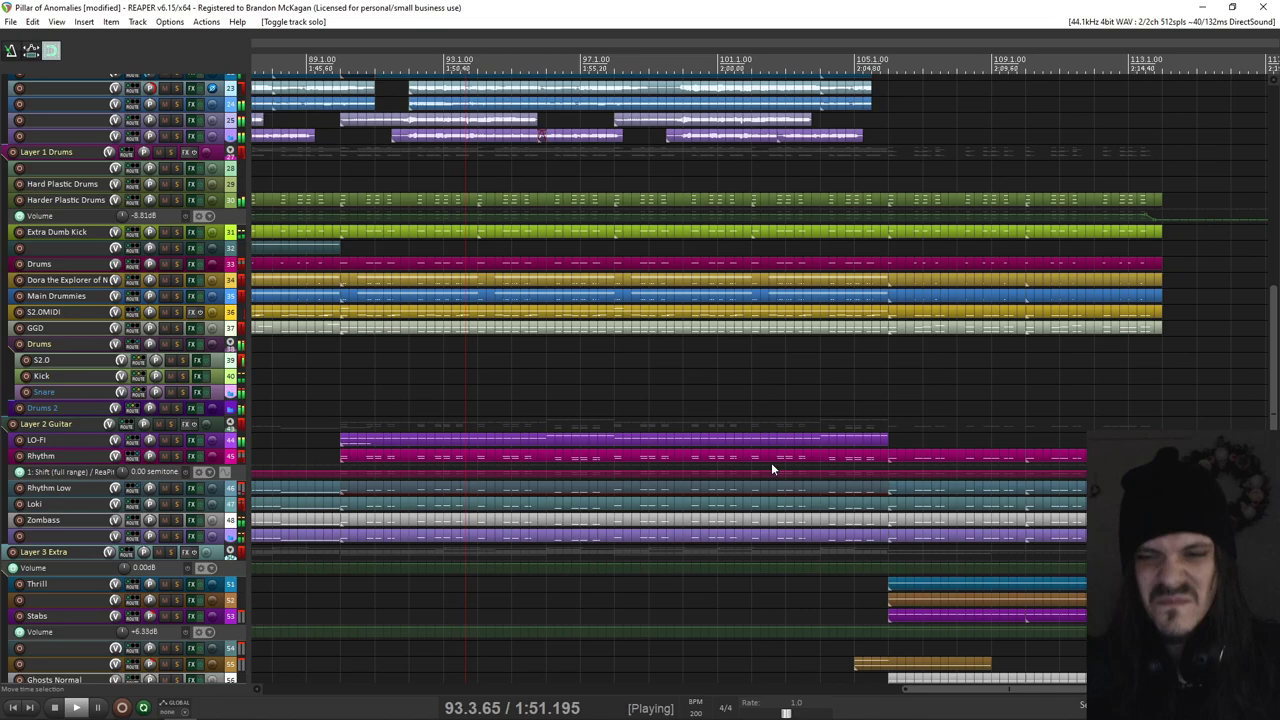
pyautogui.moveTo(841, 386); pyautogui.dragTo(763, 231)
pyautogui.moveTo(827, 425); pyautogui.dragTo(771, 347)
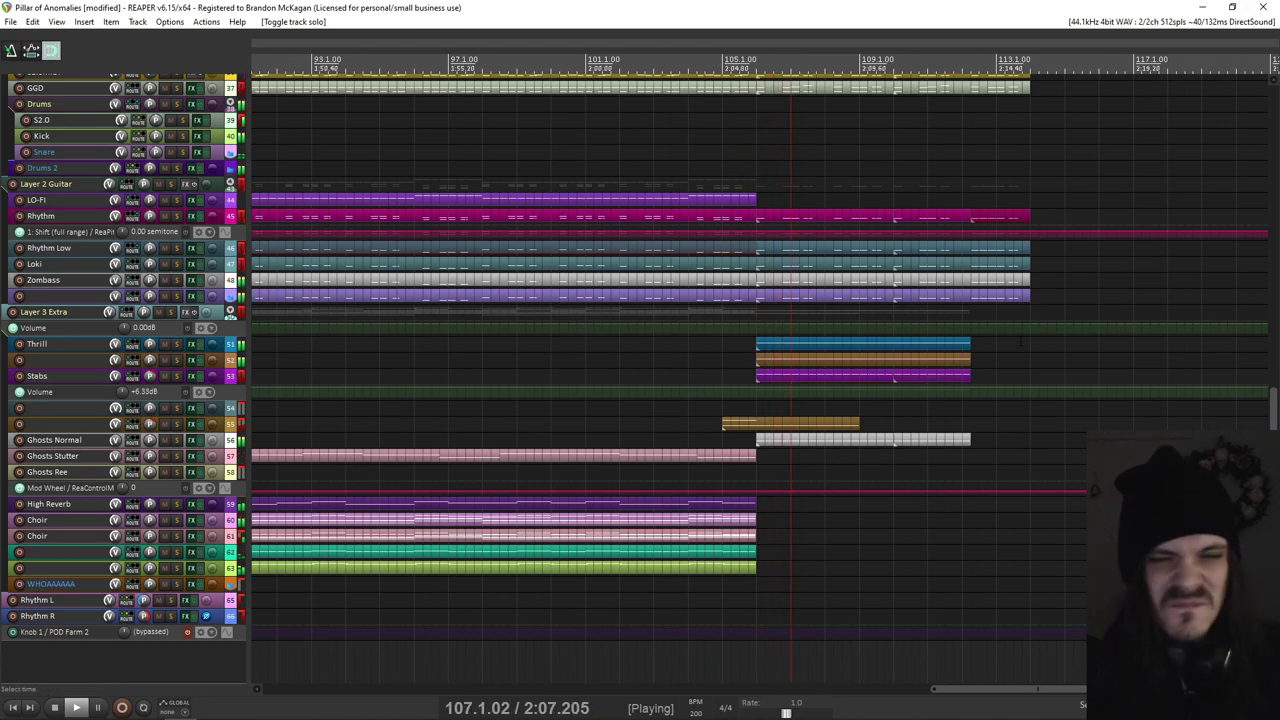
pyautogui.moveTo(998, 342); pyautogui.dragTo(770, 536)
pyautogui.moveTo(856, 320); pyautogui.dragTo(807, 558)
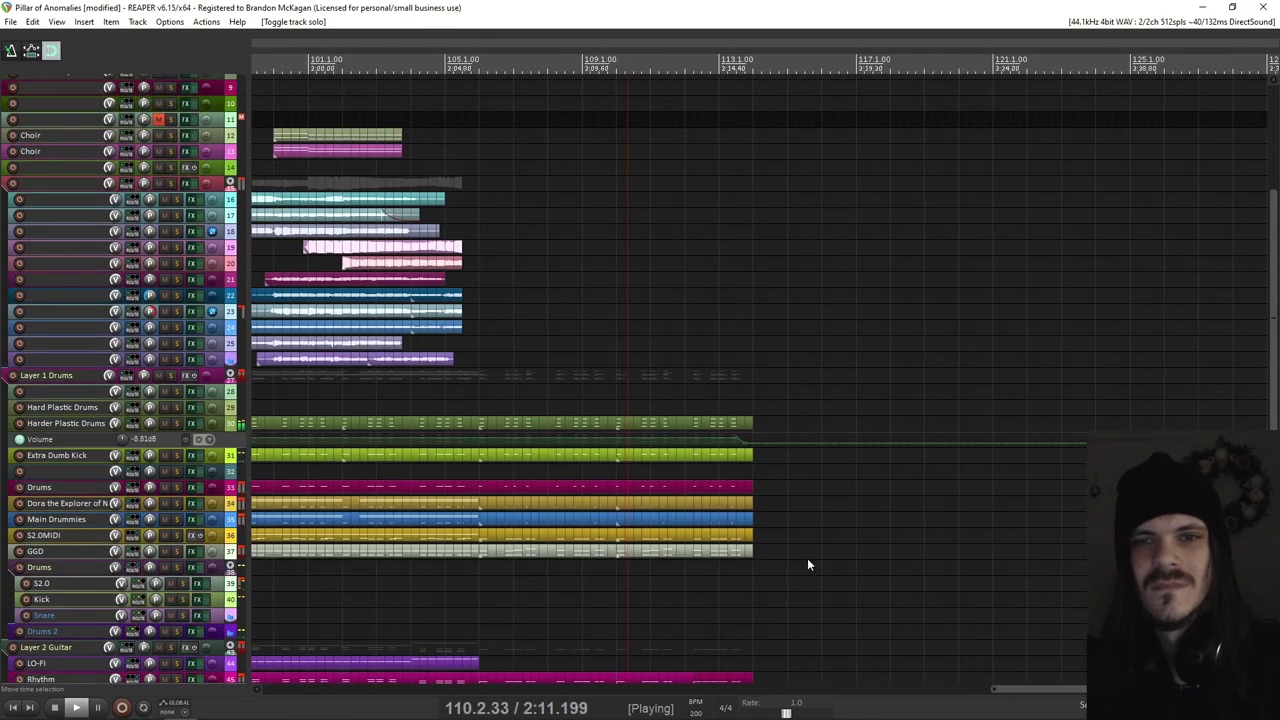
pyautogui.moveTo(826, 412); pyautogui.dragTo(777, 515)
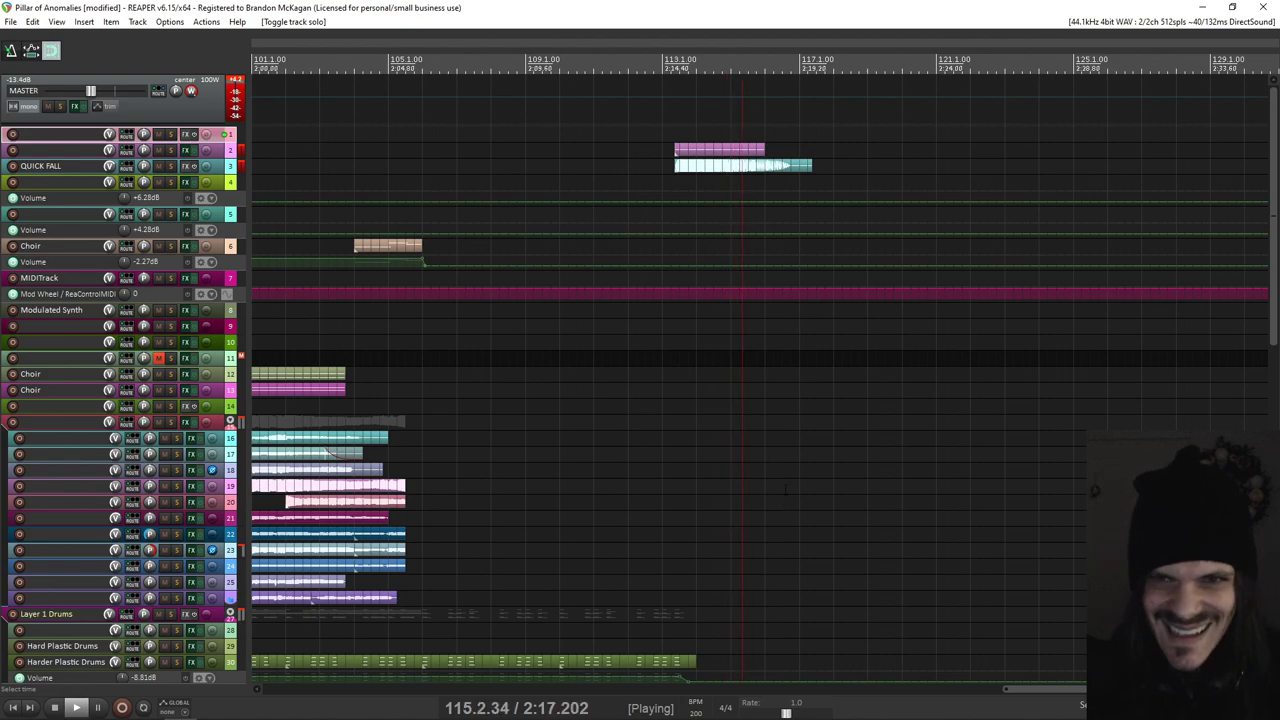
pyautogui.press('space')
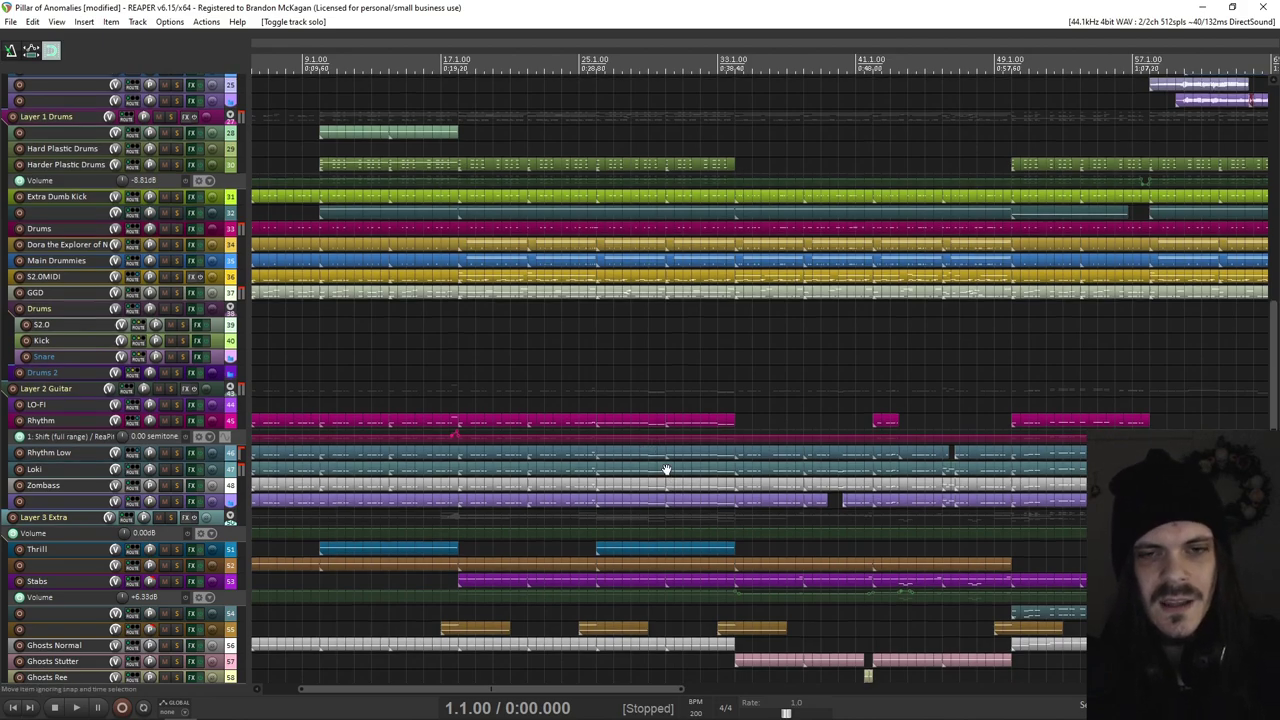
# Step: Solo tracks 4 and 5 and play their clips from bar 50
pyautogui.moveTo(662, 473); pyautogui.dragTo(540, 428)
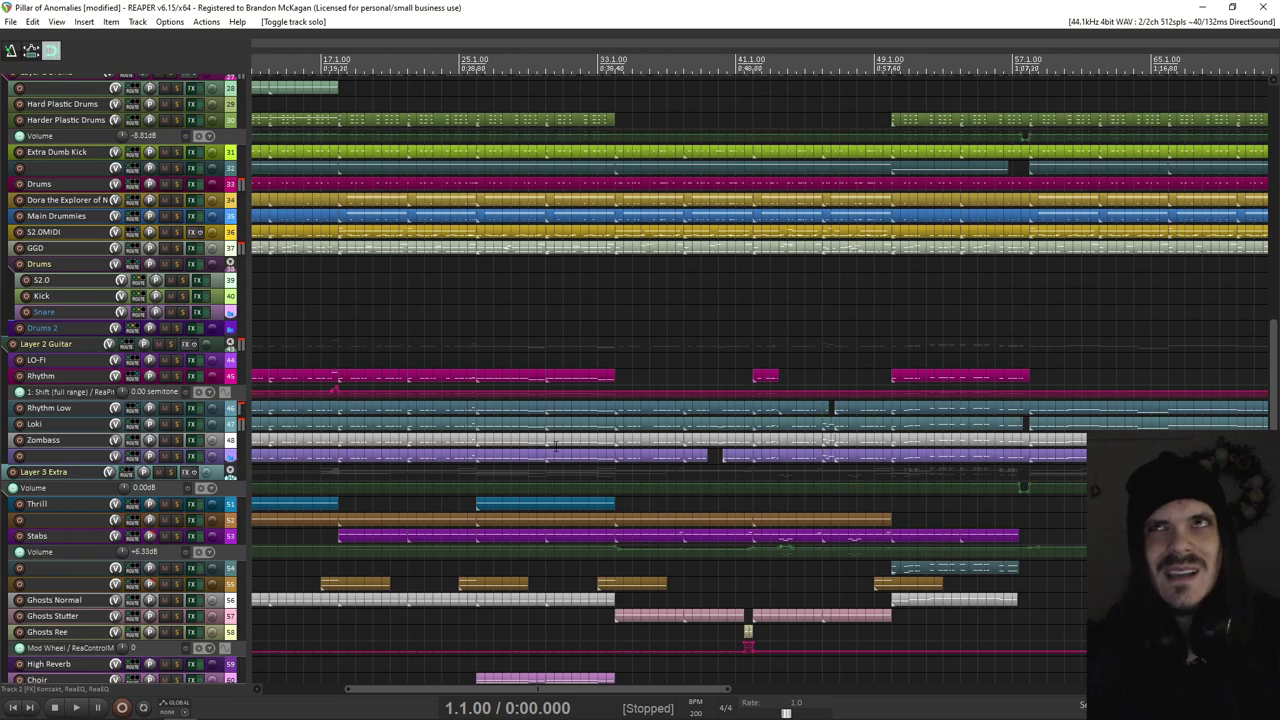
pyautogui.scroll(-4, 556, 447)
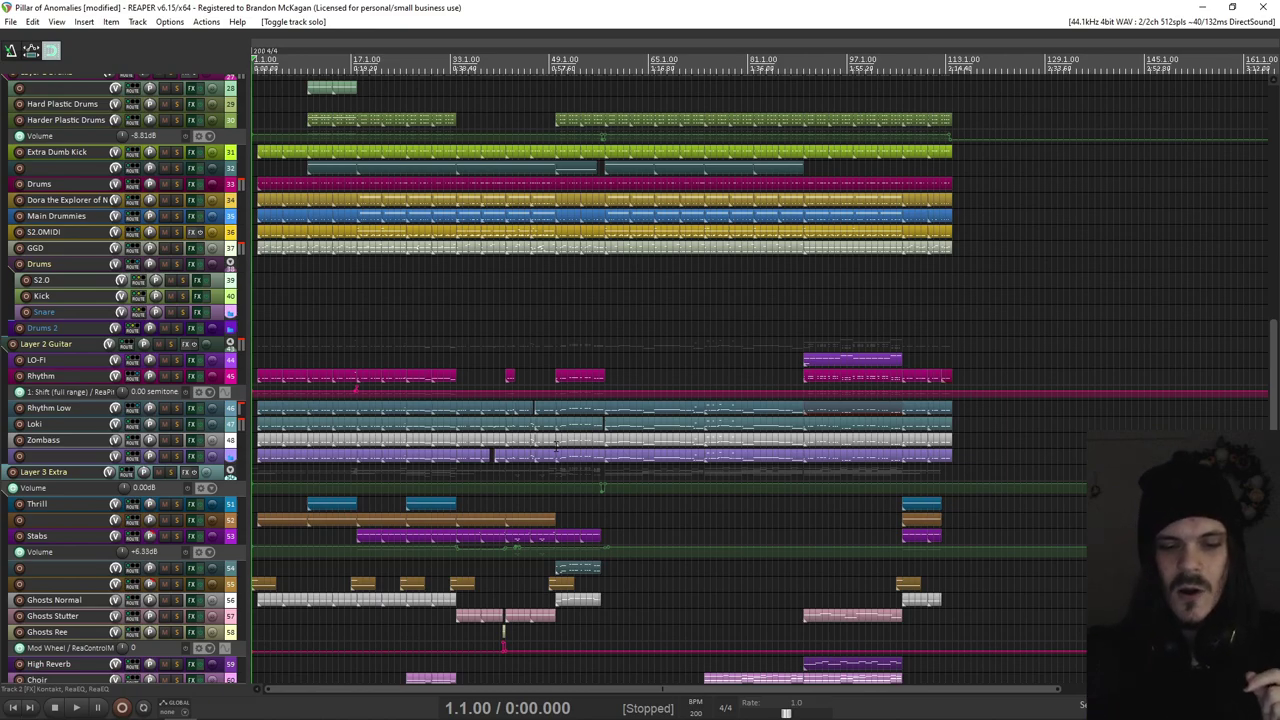
pyautogui.scroll(10, 580, 408)
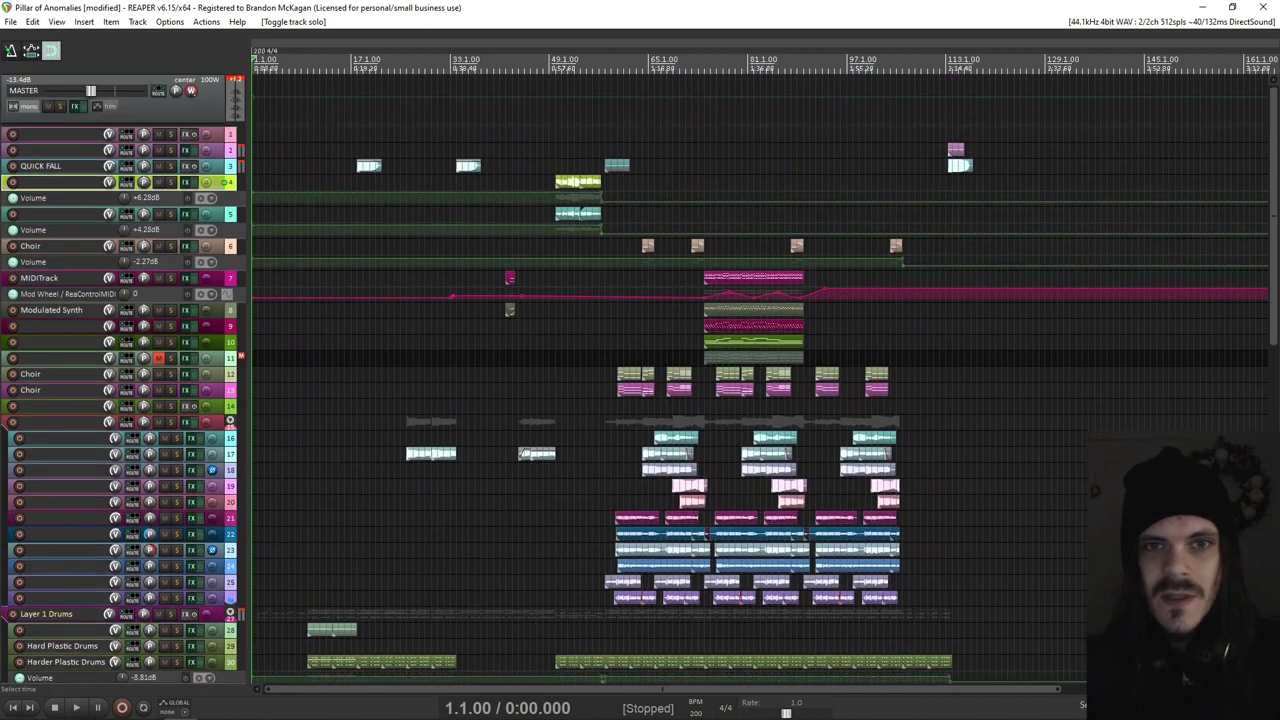
pyautogui.click(170, 182)
pyautogui.click(170, 213)
pyautogui.click(555, 236)
pyautogui.press('space')
pyautogui.scroll(4, 714, 328)
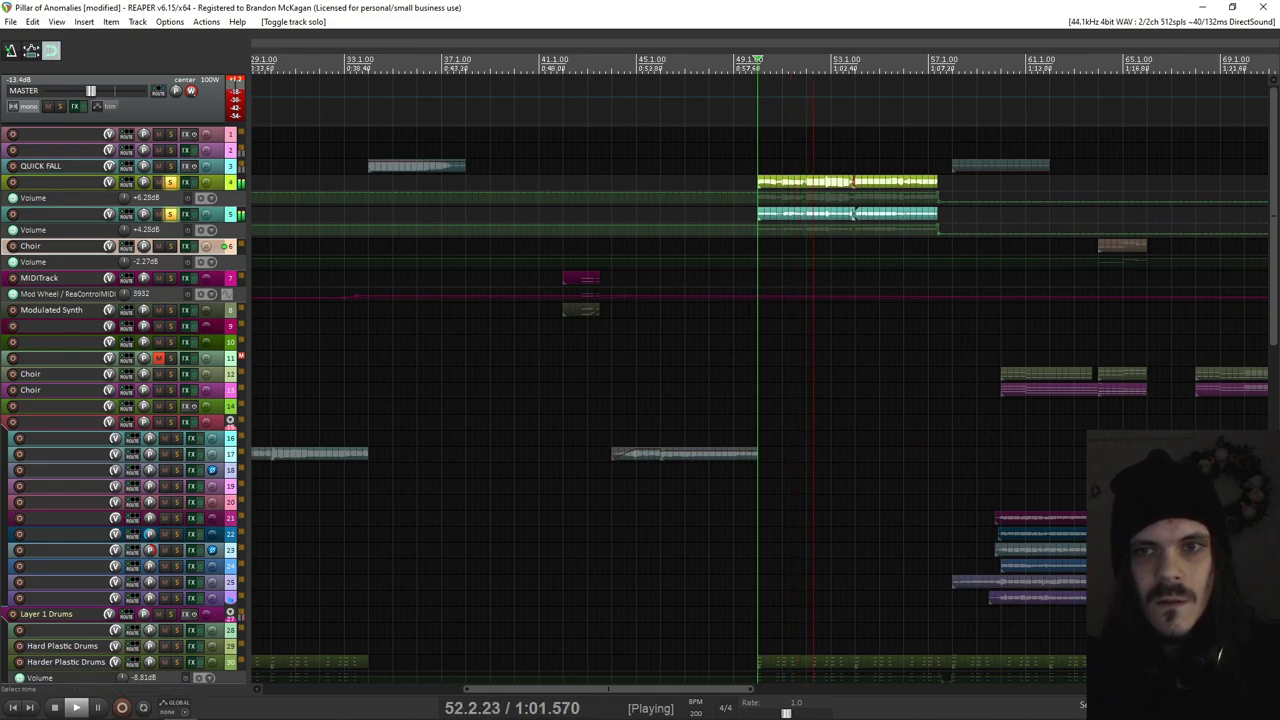
# Step: Listen to both soloed clips from bar 52, select them, and unsolo tracks 4 and 5 after stopping playback
pyautogui.click(840, 216)
pyautogui.moveTo(1064, 248); pyautogui.dragTo(798, 182)
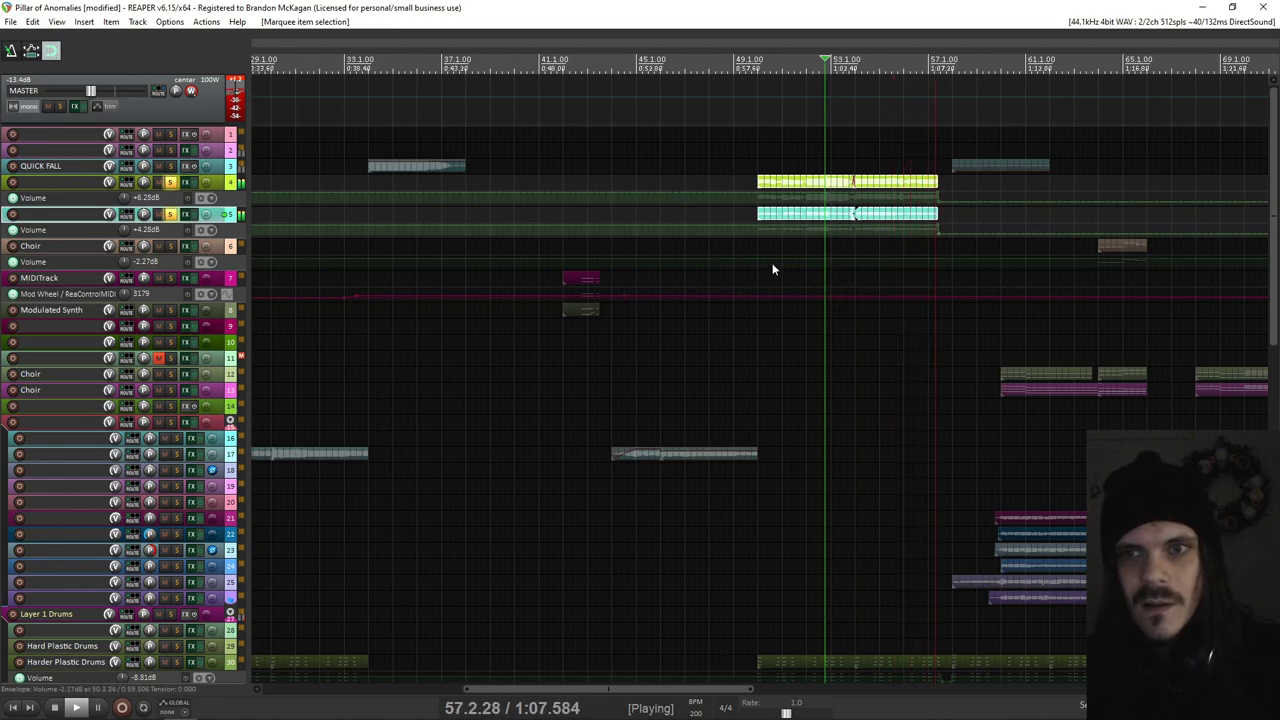
pyautogui.press('space')
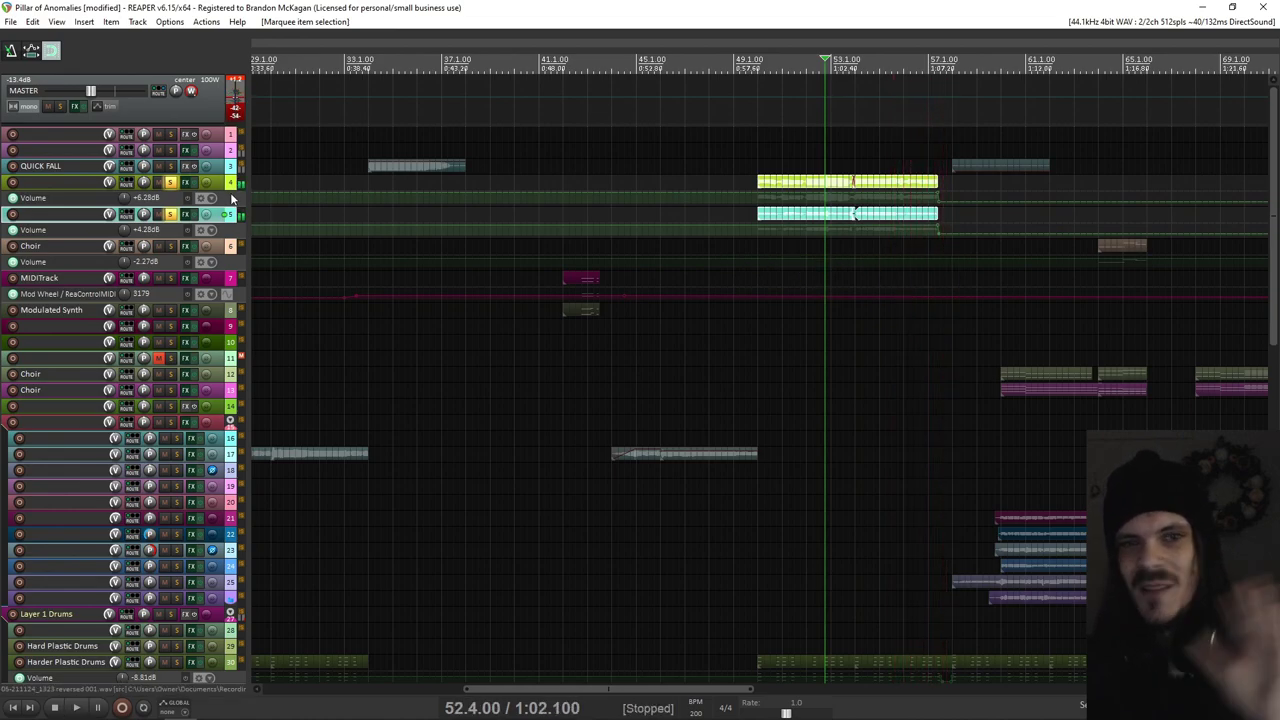
pyautogui.click(170, 213)
pyautogui.click(170, 181)
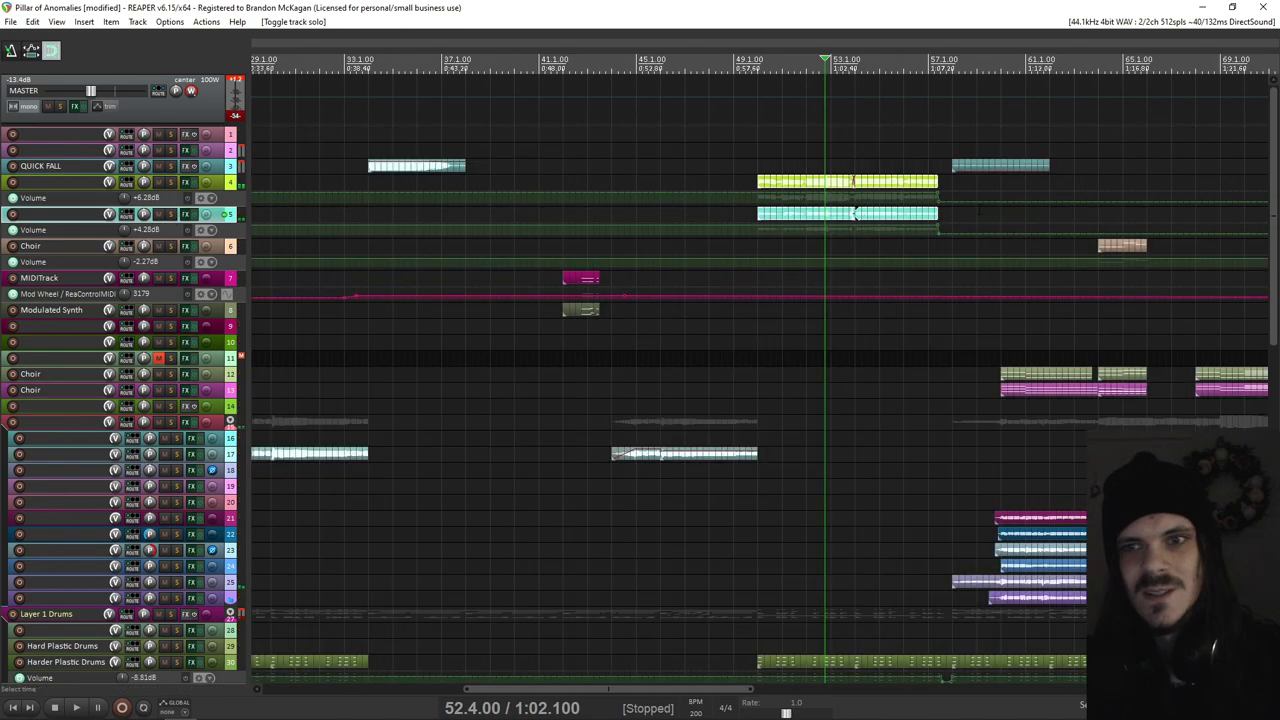
# Step: Play the full mix from bar 57 to hear the transition into the section with choir and layered vocals
pyautogui.click(930, 245)
pyautogui.moveTo(1022, 312); pyautogui.dragTo(602, 320)
pyautogui.press('space')
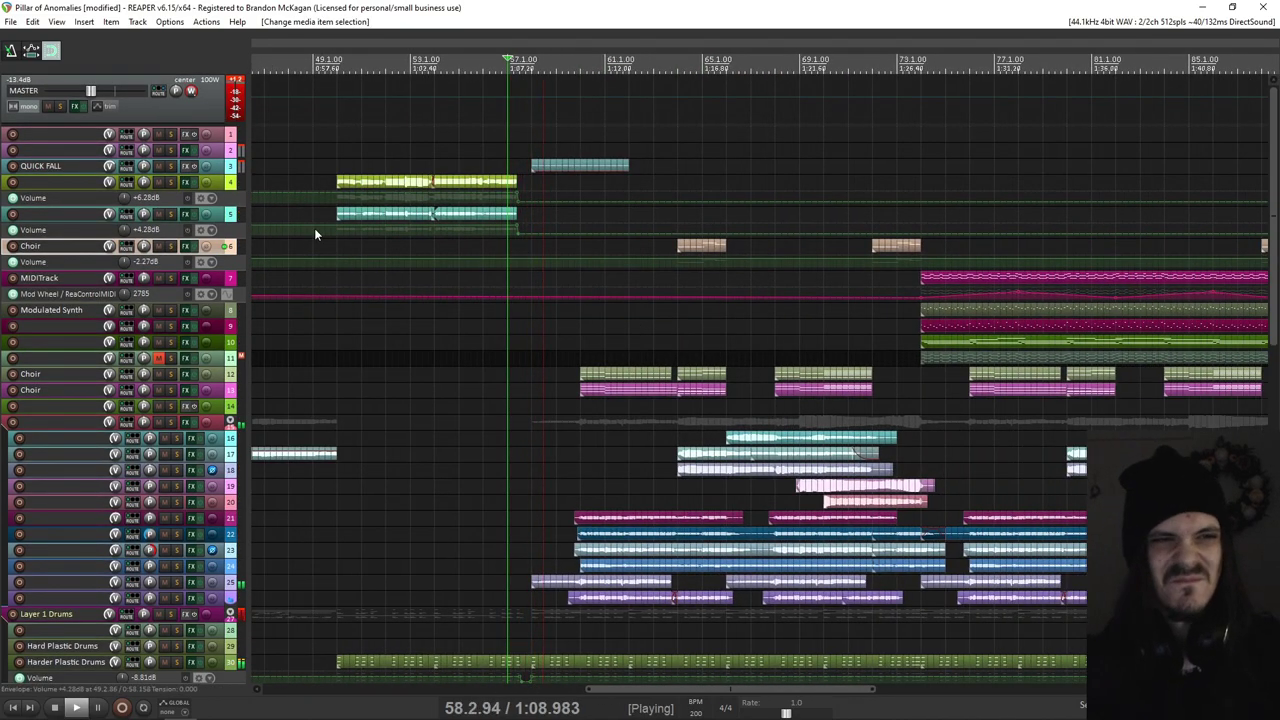
pyautogui.press('space')
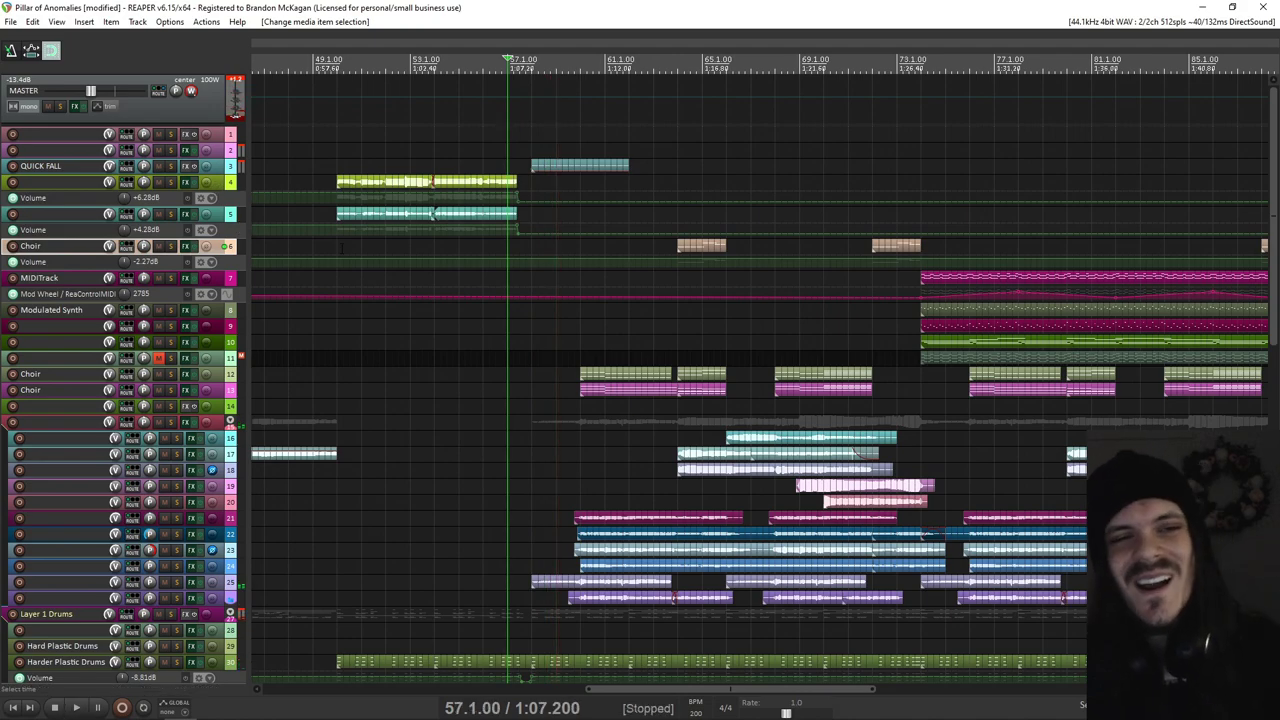
# Step: Solo tracks 4 and 5 and glue the selected clips that start at bar 50 on each track
pyautogui.click(337, 246)
pyautogui.click(170, 182)
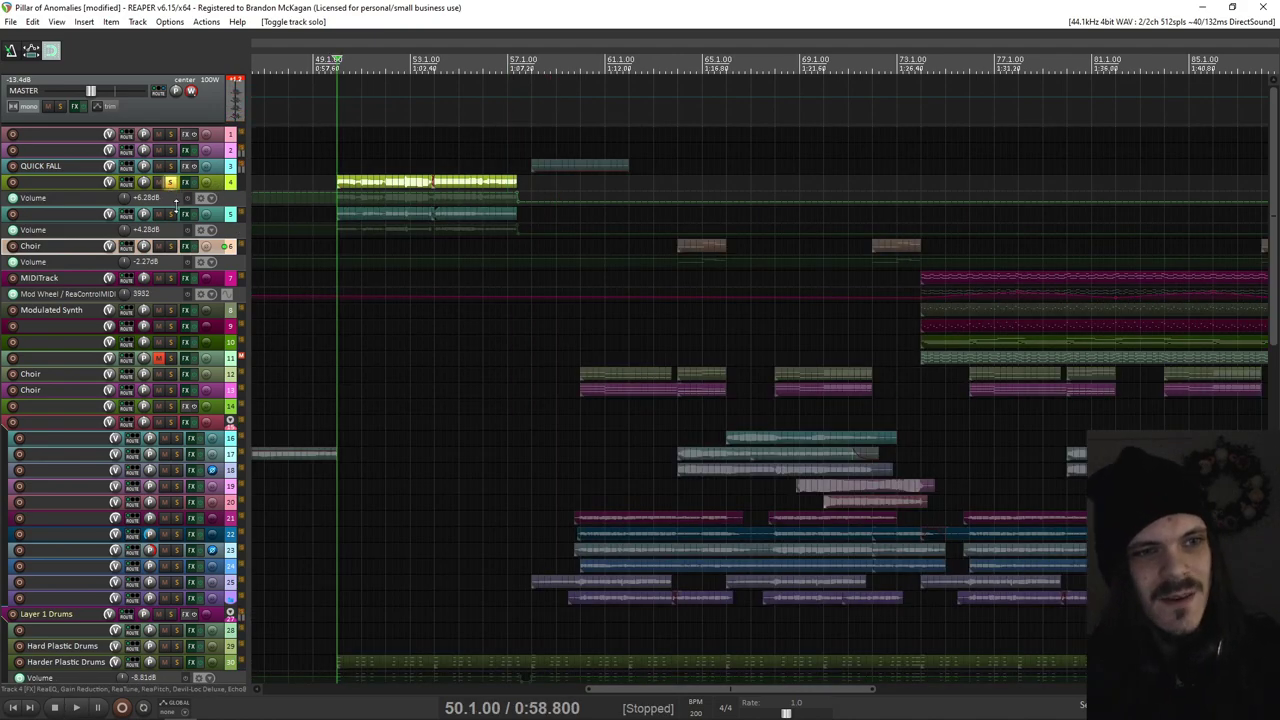
pyautogui.moveTo(368, 176); pyautogui.dragTo(474, 217)
pyautogui.rightClick(473, 214)
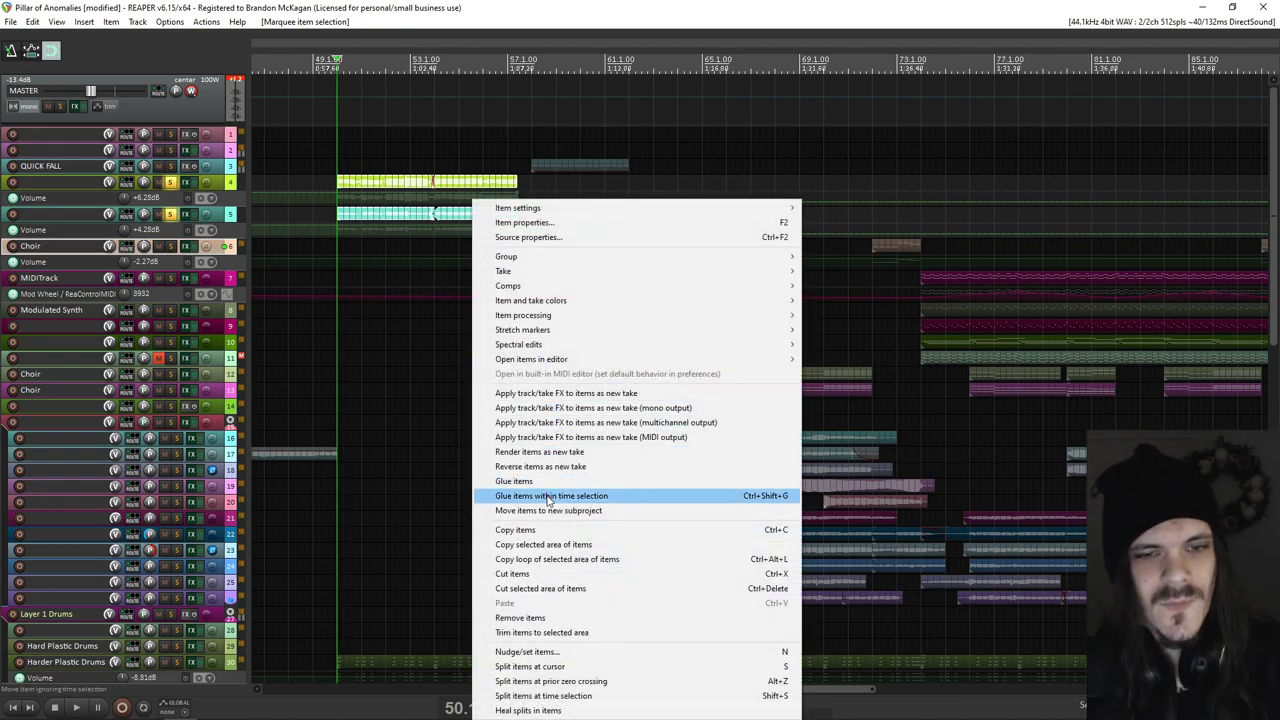
pyautogui.click(546, 485)
# Step: Reverse the glued clips on tracks 4 and 5 as new takes and listen to them from bar 50
pyautogui.rightClick(447, 218)
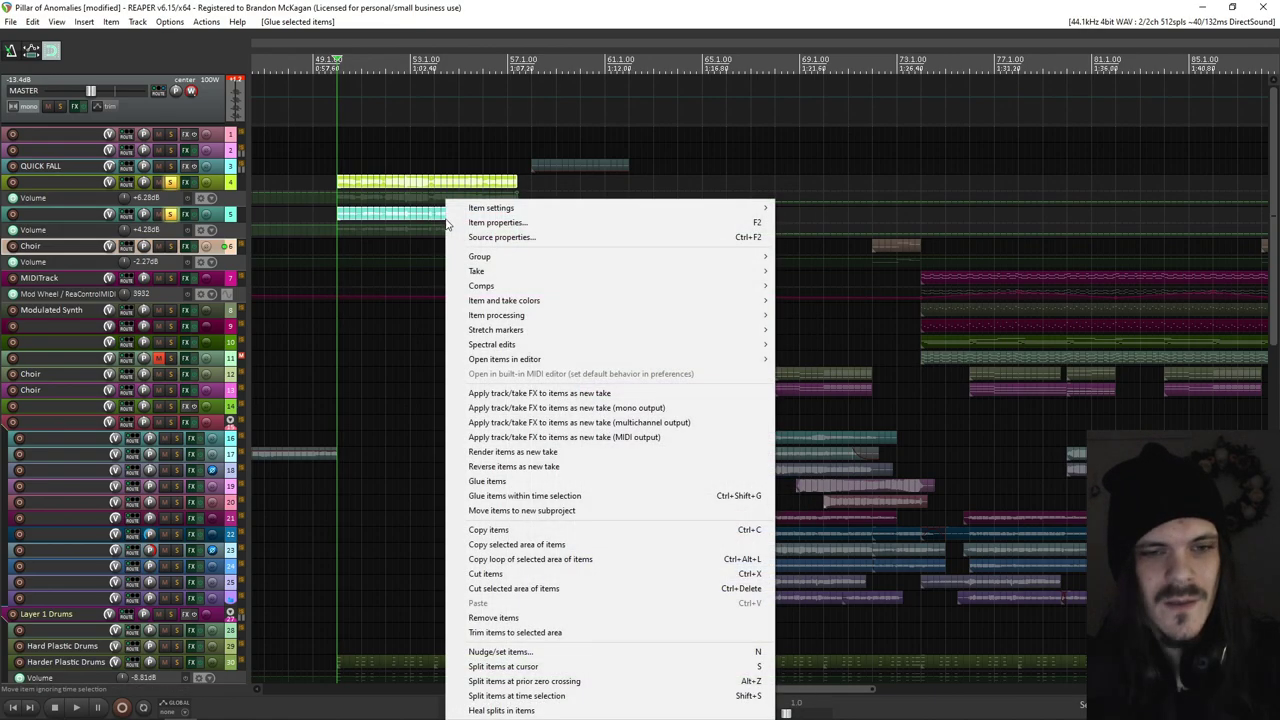
pyautogui.click(519, 467)
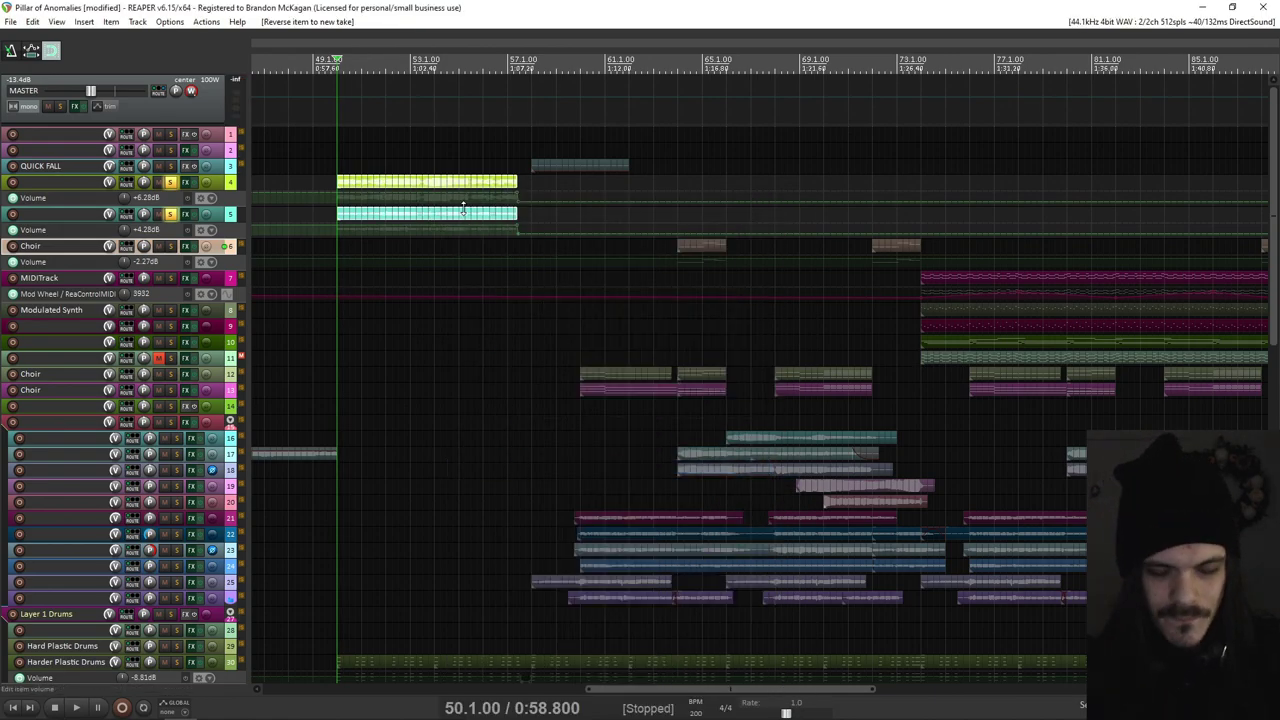
pyautogui.press('space')
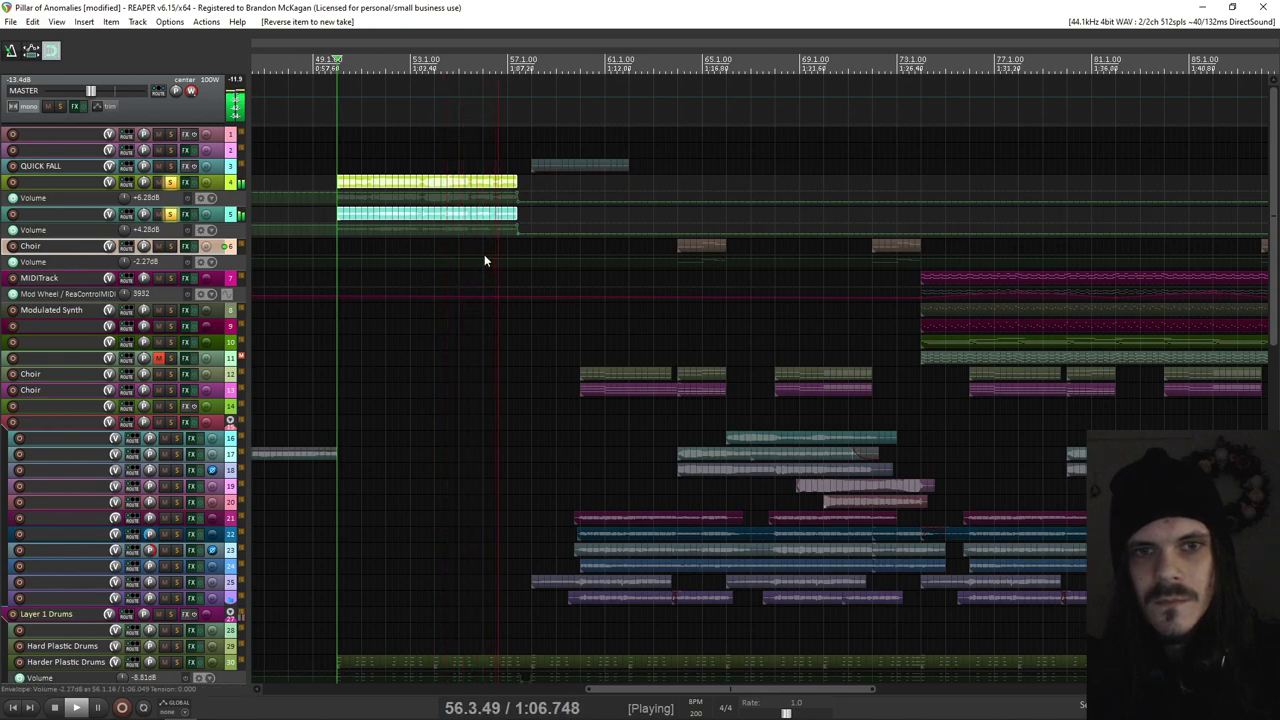
pyautogui.press('space')
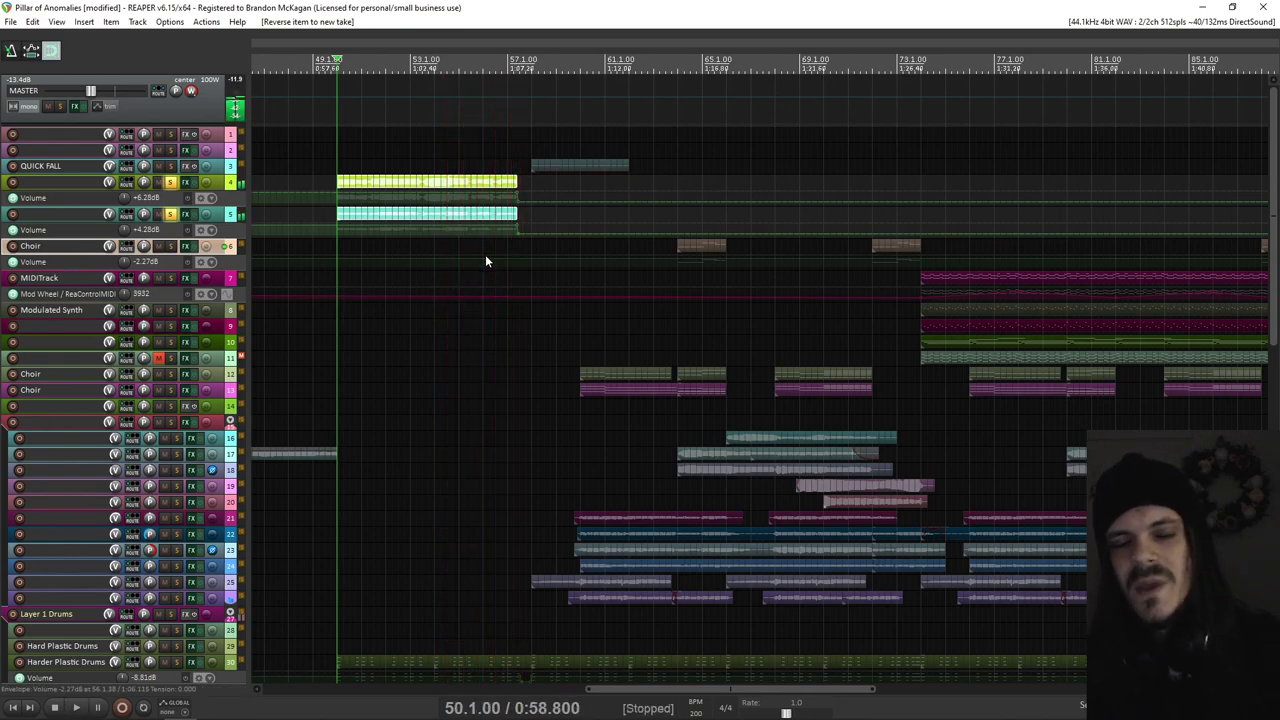
pyautogui.hotkey('ctrl', 'g')
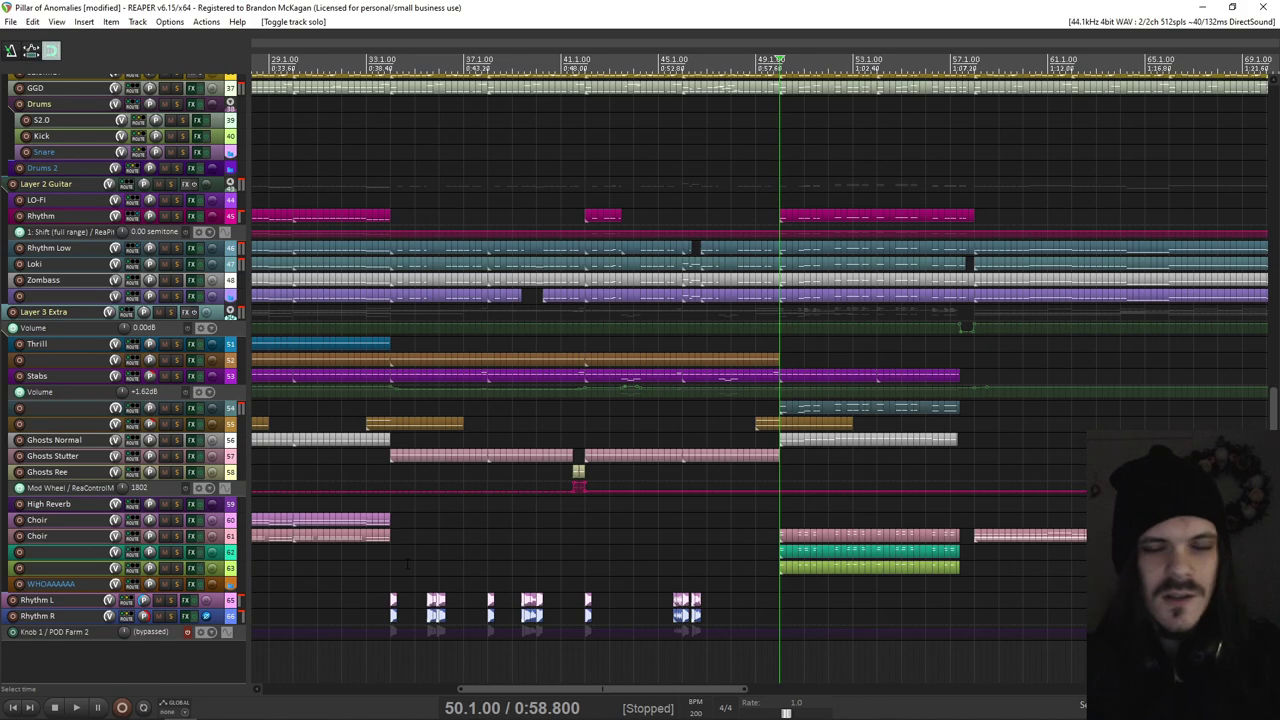
# Step: Solo the WHOAAAAAA track and play its clip from bar 17
pyautogui.click(386, 566)
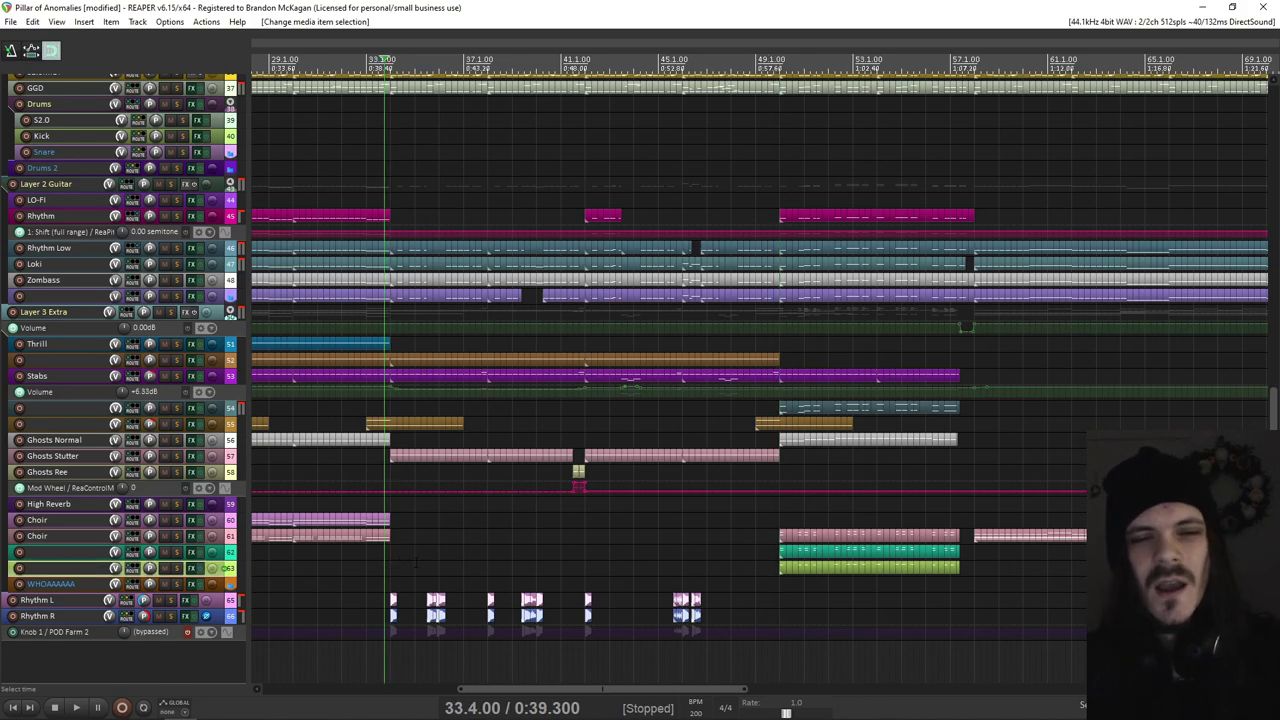
pyautogui.hscroll(-8, 534, 549)
pyautogui.click(538, 566)
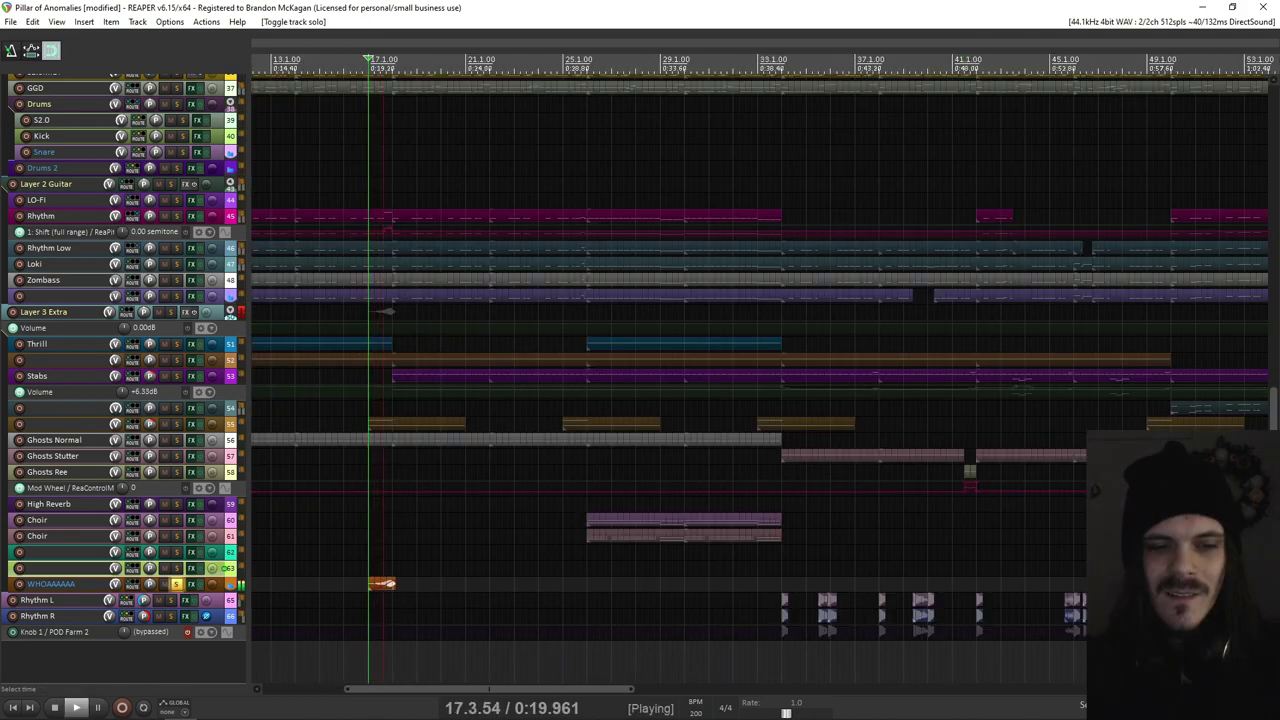
# Step: Bypass POD Farm 2 in the WHOAAAAAA track's effects chain and listen to the clip without it from bar 17
pyautogui.press('space')
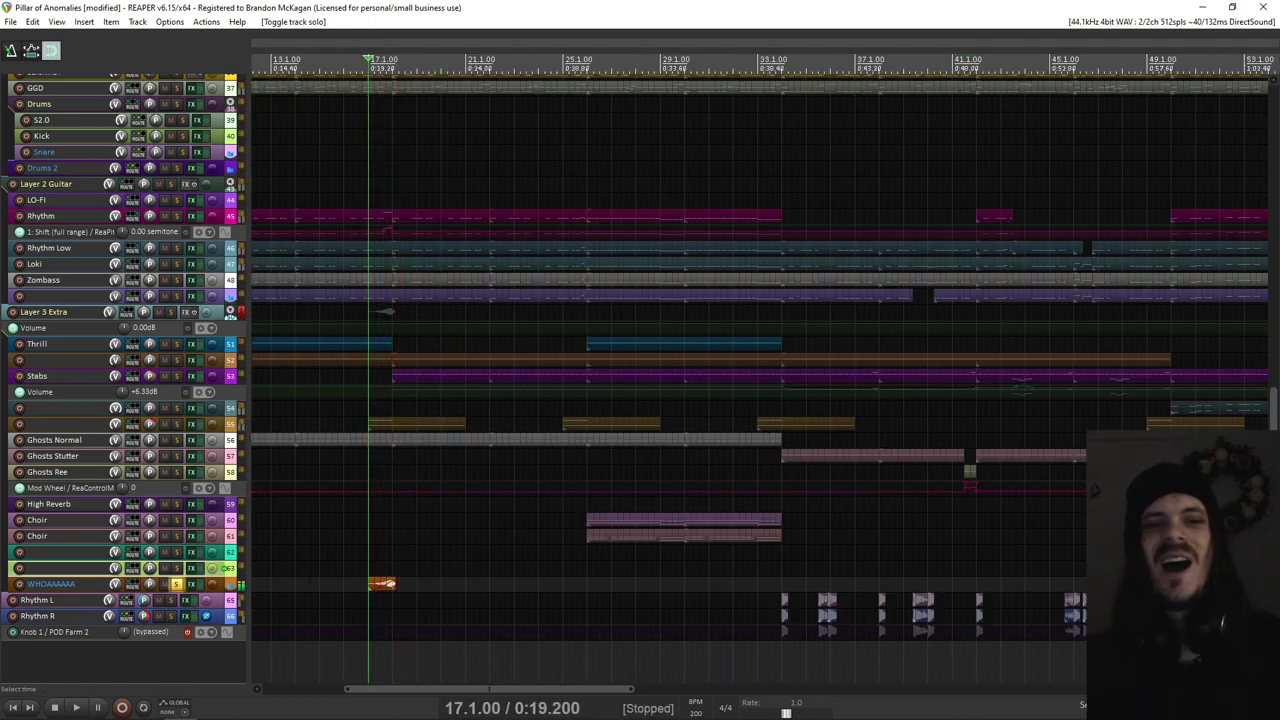
pyautogui.click(191, 585)
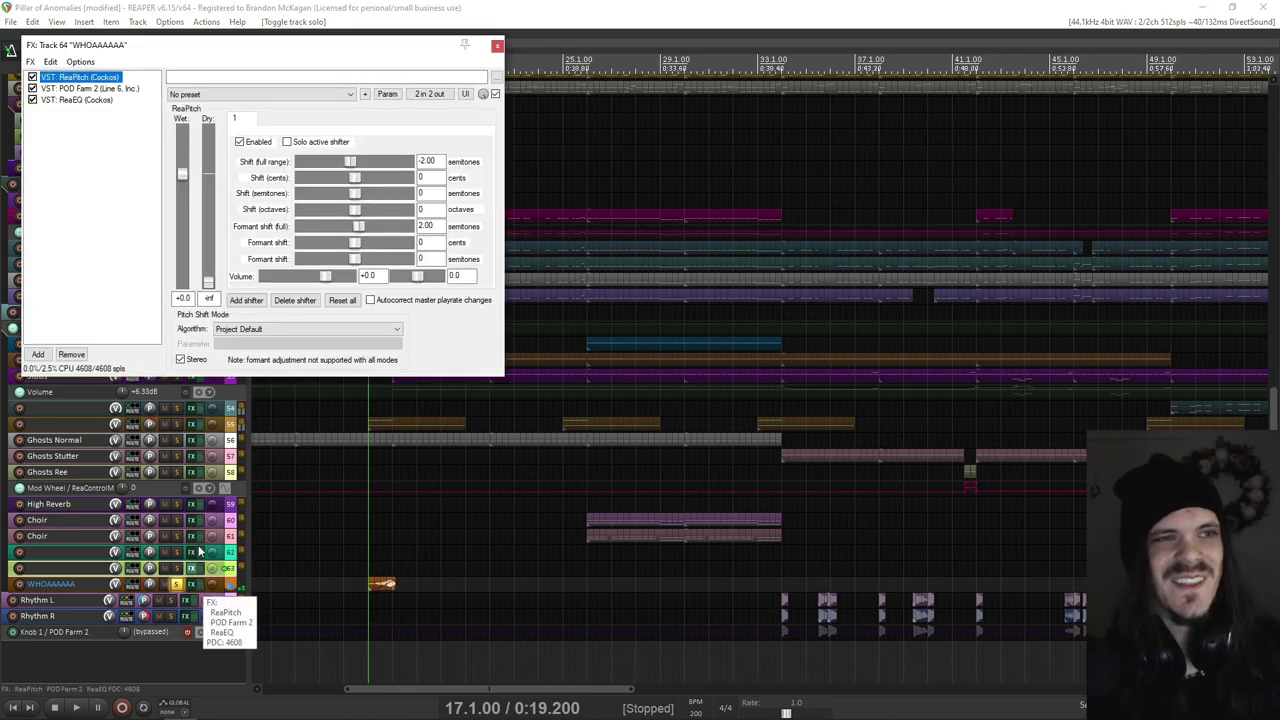
pyautogui.click(98, 89)
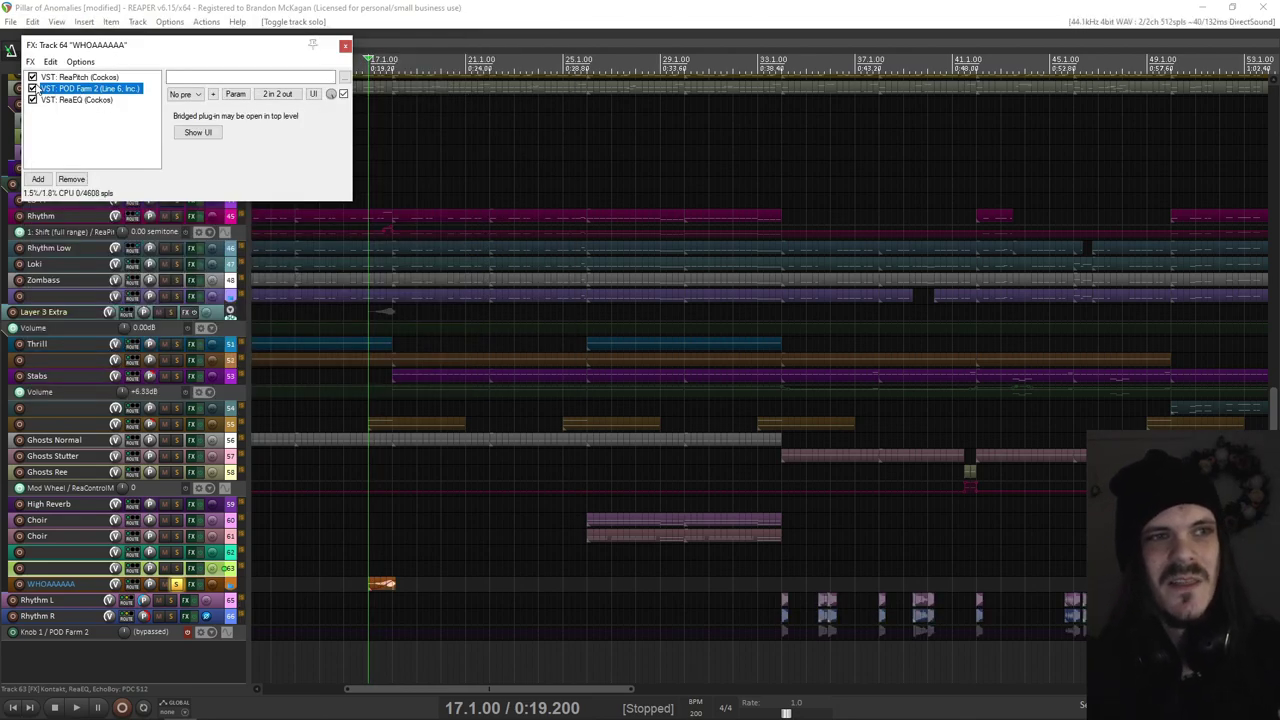
pyautogui.click(32, 89)
pyautogui.press('space')
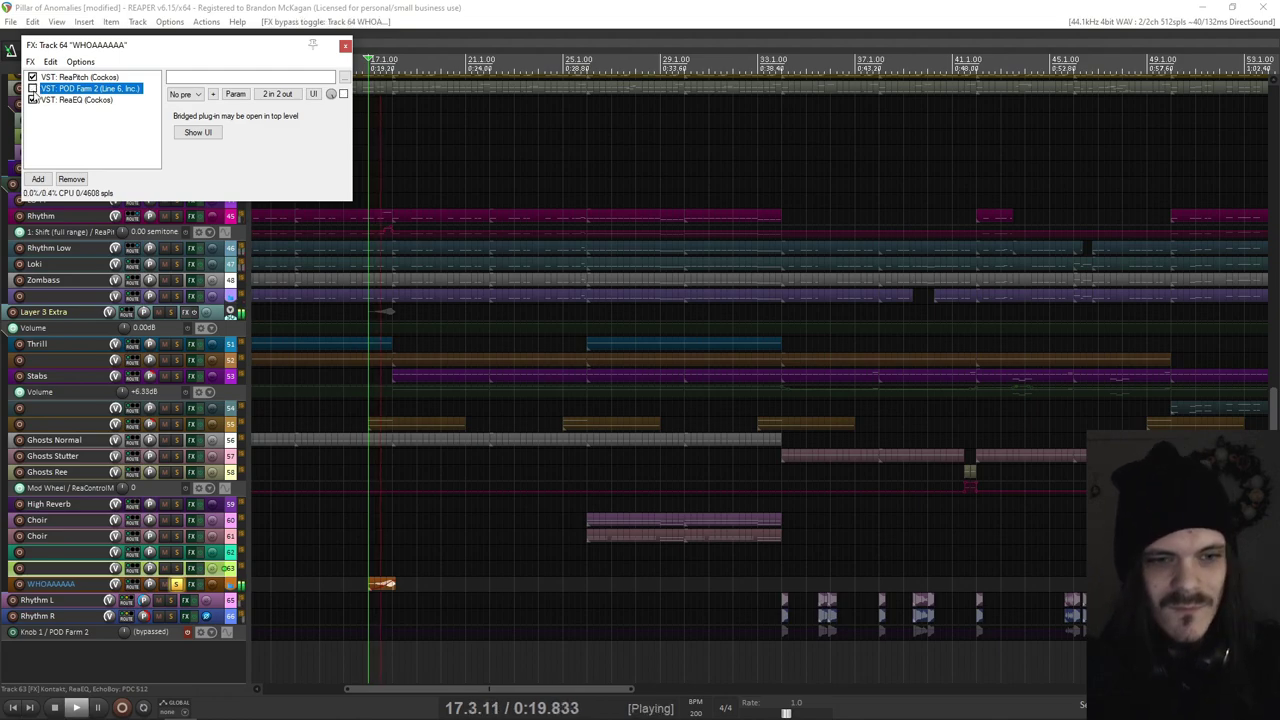
pyautogui.press('space')
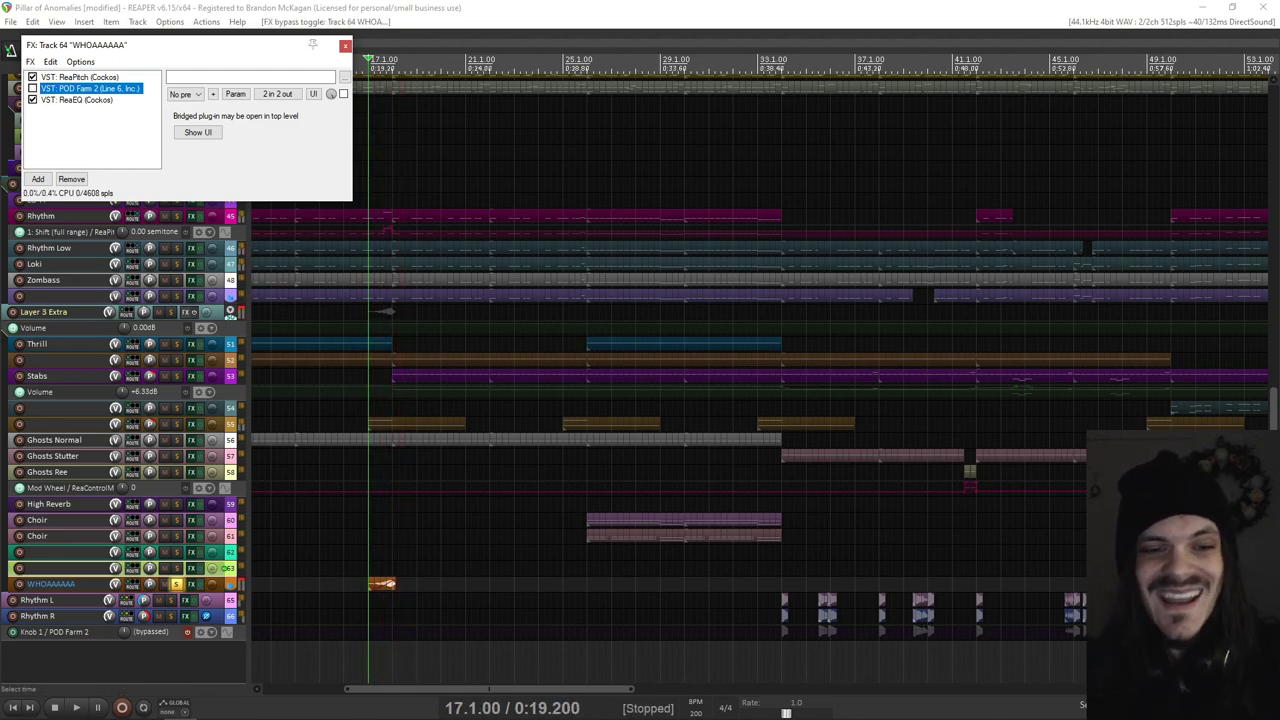
# Step: Inspect the WHOAAAAAA clip's item properties without changing them, and re-enable POD Farm 2 on its track
pyautogui.click(388, 585)
pyautogui.doubleClick(388, 585)
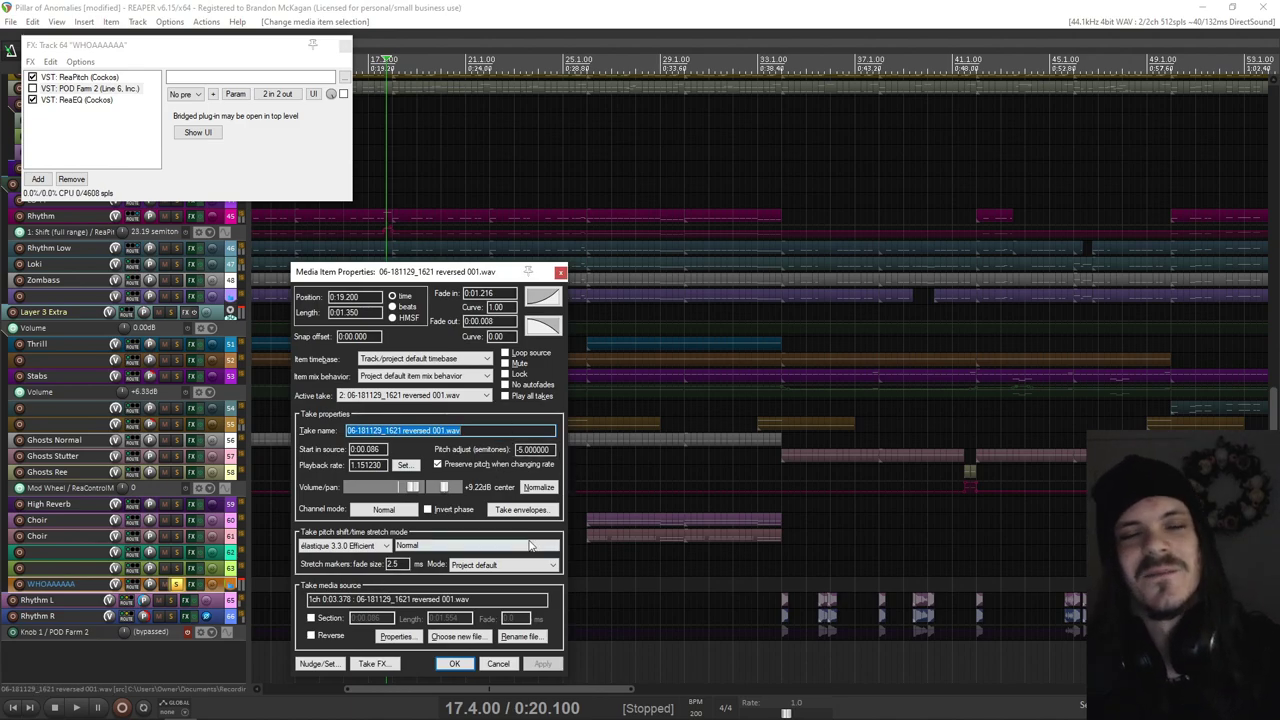
pyautogui.click(497, 664)
pyautogui.click(33, 89)
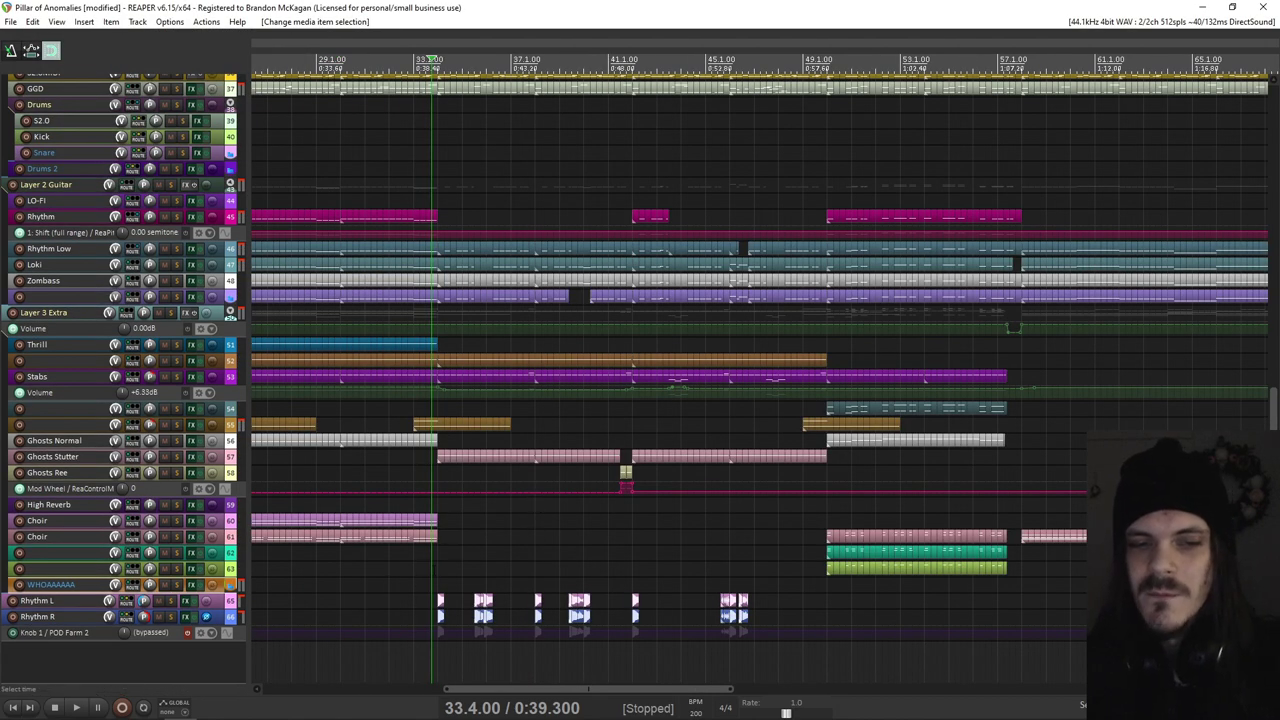
# Step: Play the full mix from bar 34, where the Ghosts Stutter and Rhythm L and R parts enter
pyautogui.click(432, 570)
pyautogui.click(437, 570)
pyautogui.moveTo(758, 477); pyautogui.dragTo(614, 527)
pyautogui.press('space')
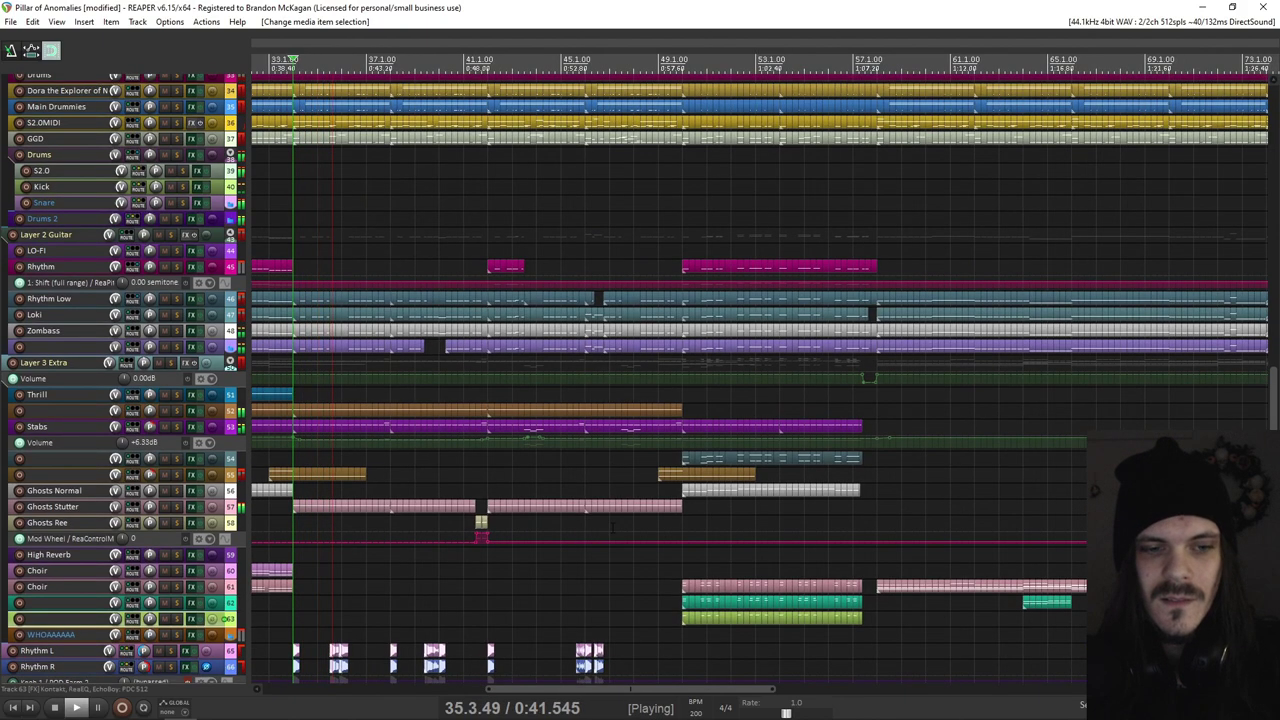
pyautogui.press('space')
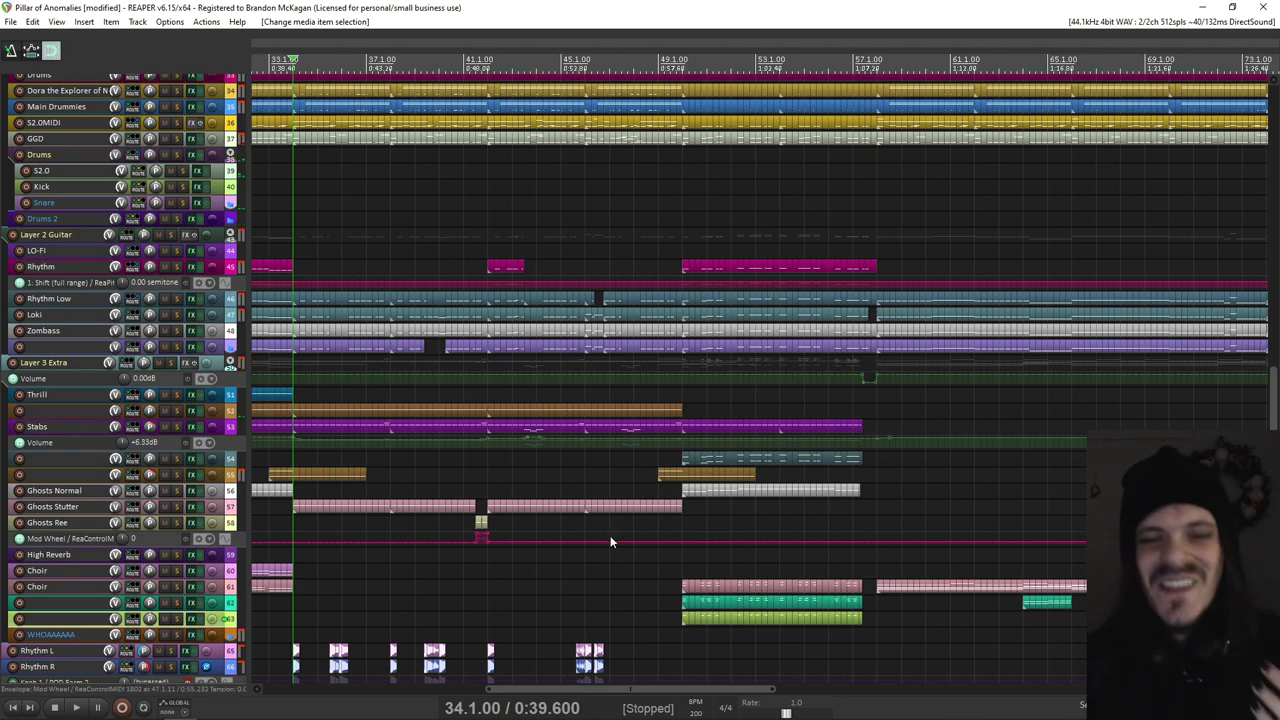
# Step: Solo folder track 15 and listen to its layered vocals from bar 58
pyautogui.moveTo(556, 273); pyautogui.dragTo(476, 442)
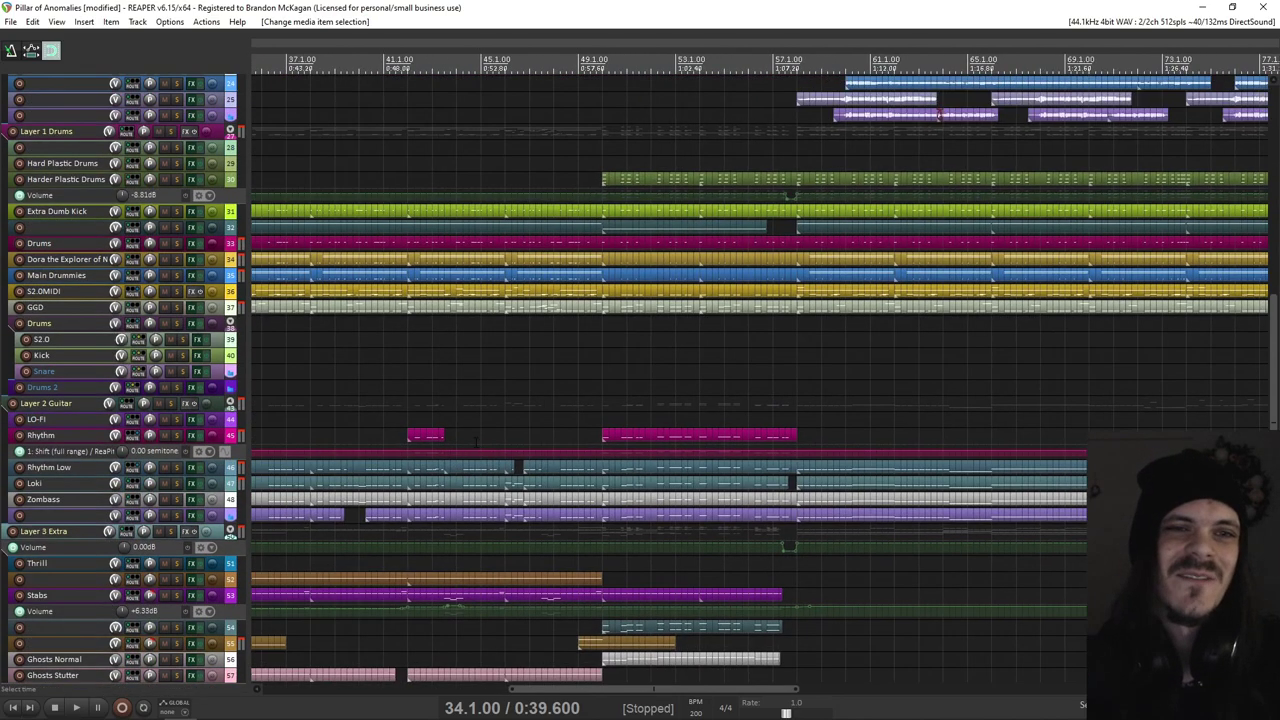
pyautogui.scroll(5, 460, 497)
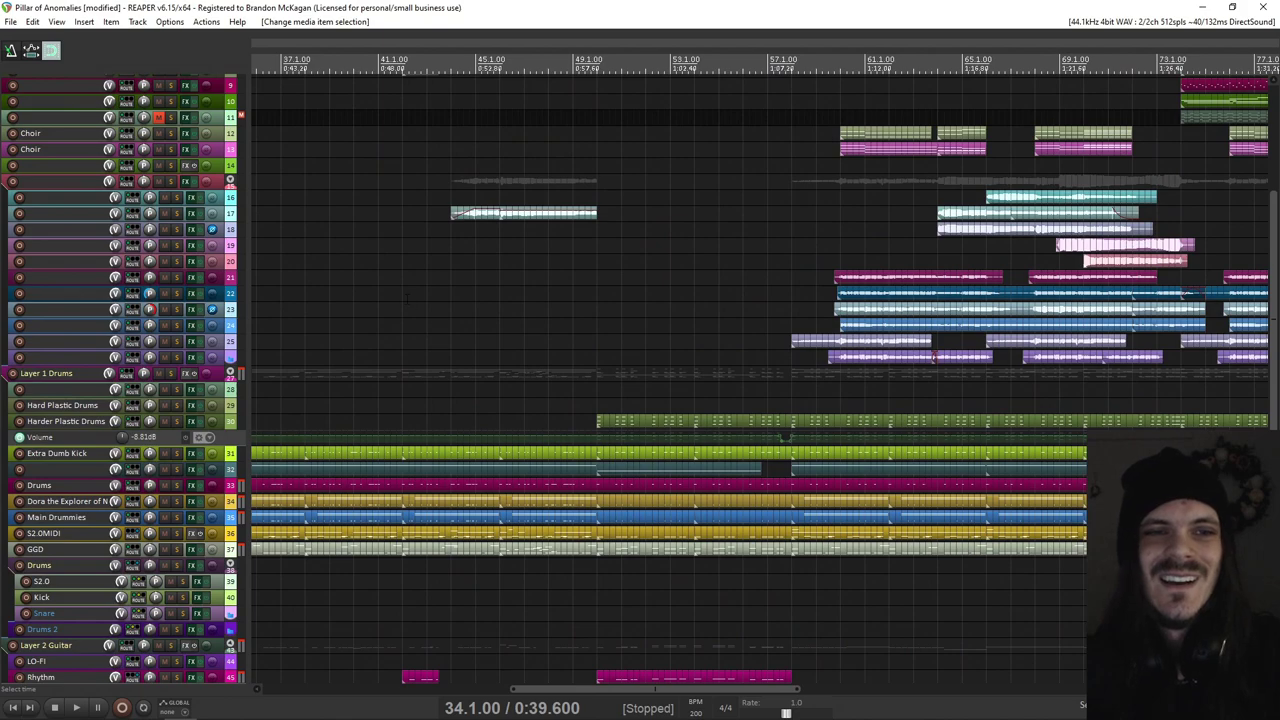
pyautogui.click(407, 299)
pyautogui.click(397, 298)
pyautogui.click(402, 298)
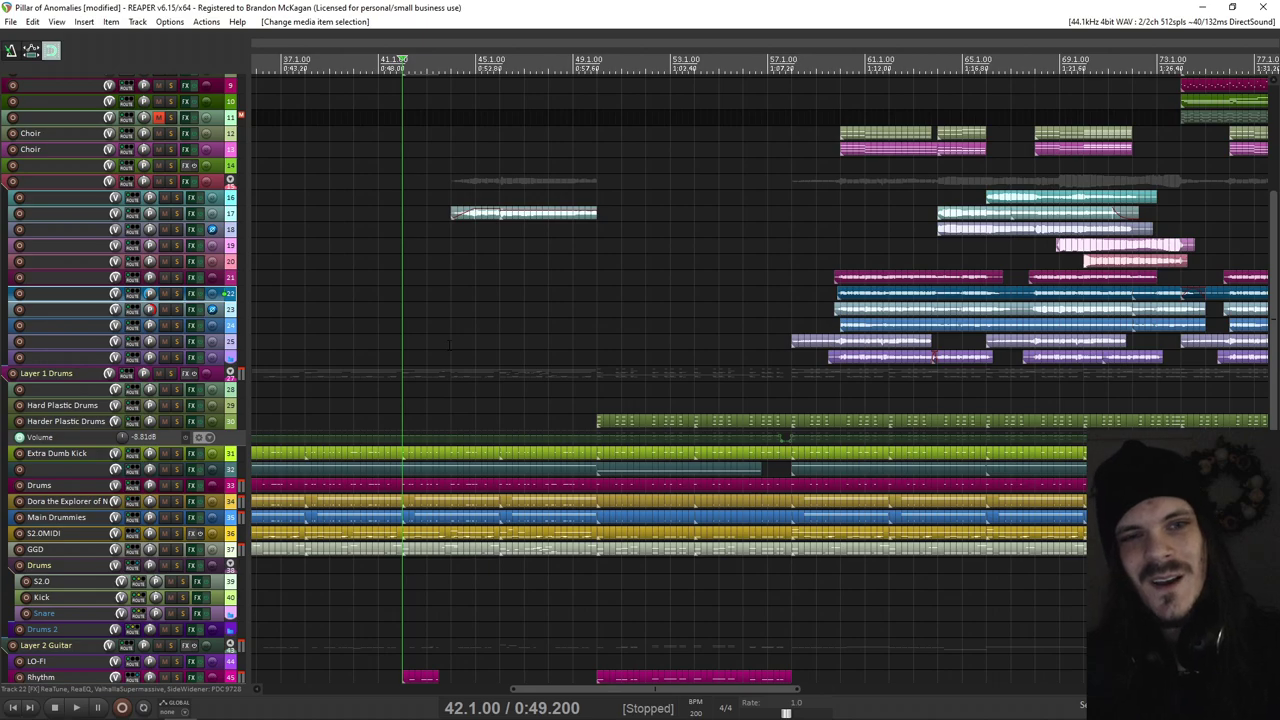
pyautogui.moveTo(449, 345); pyautogui.dragTo(355, 400)
pyautogui.moveTo(603, 387); pyautogui.dragTo(520, 495)
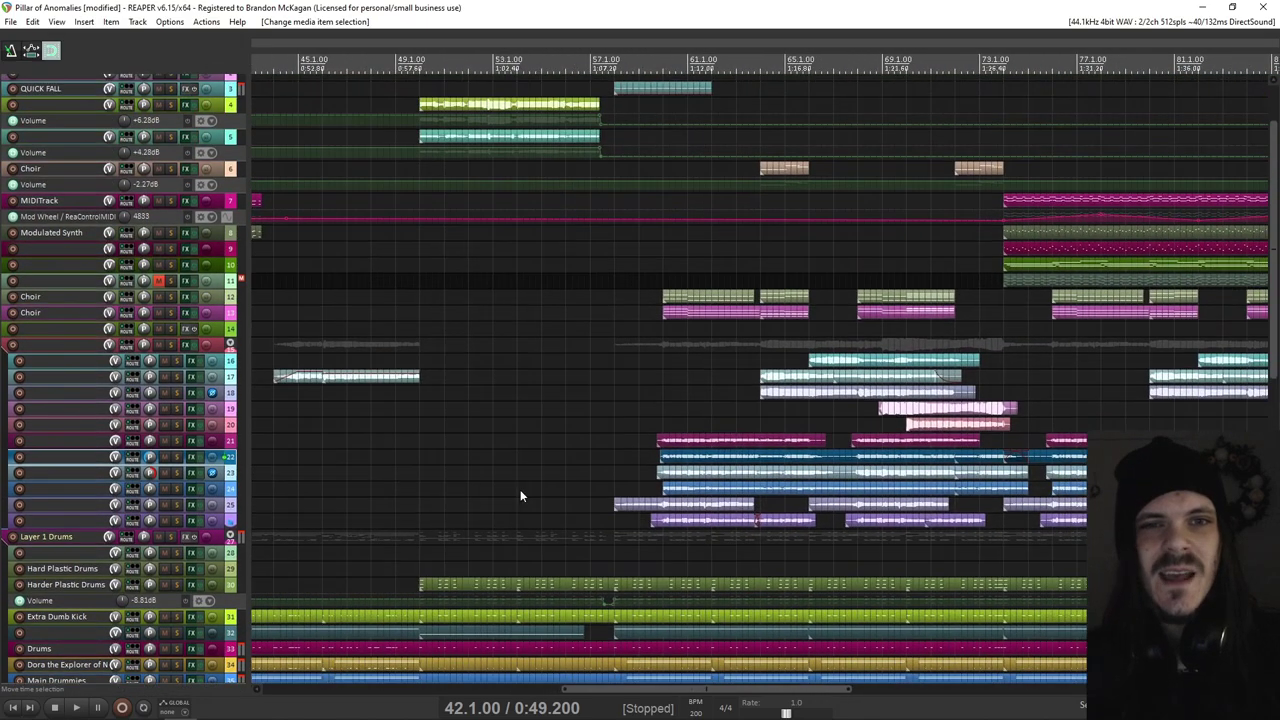
pyautogui.moveTo(548, 425); pyautogui.dragTo(542, 502)
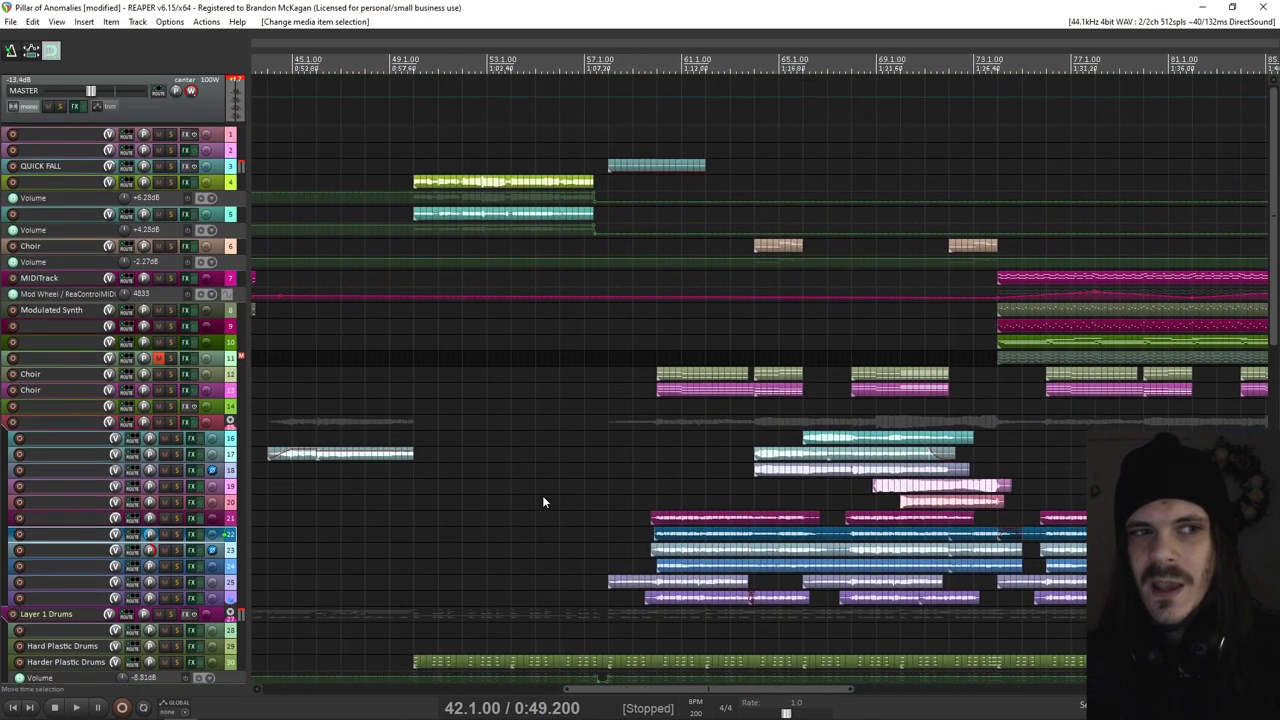
pyautogui.click(612, 445)
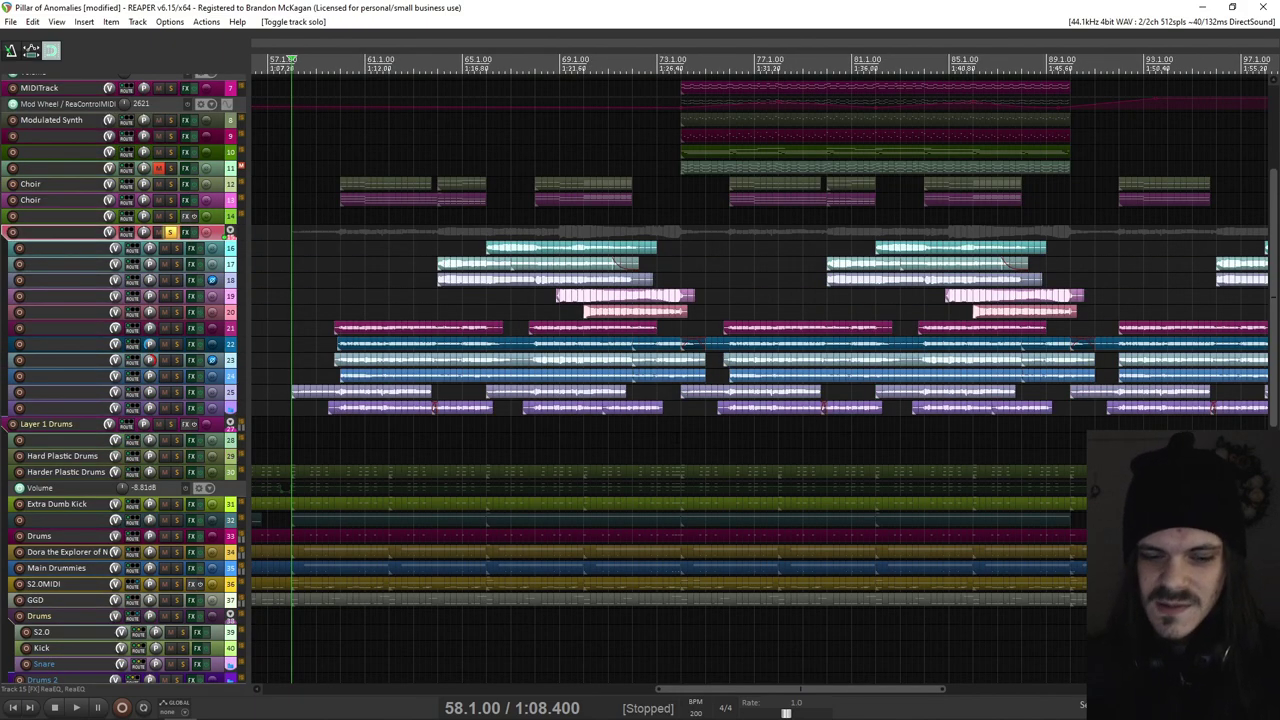
pyautogui.press('space')
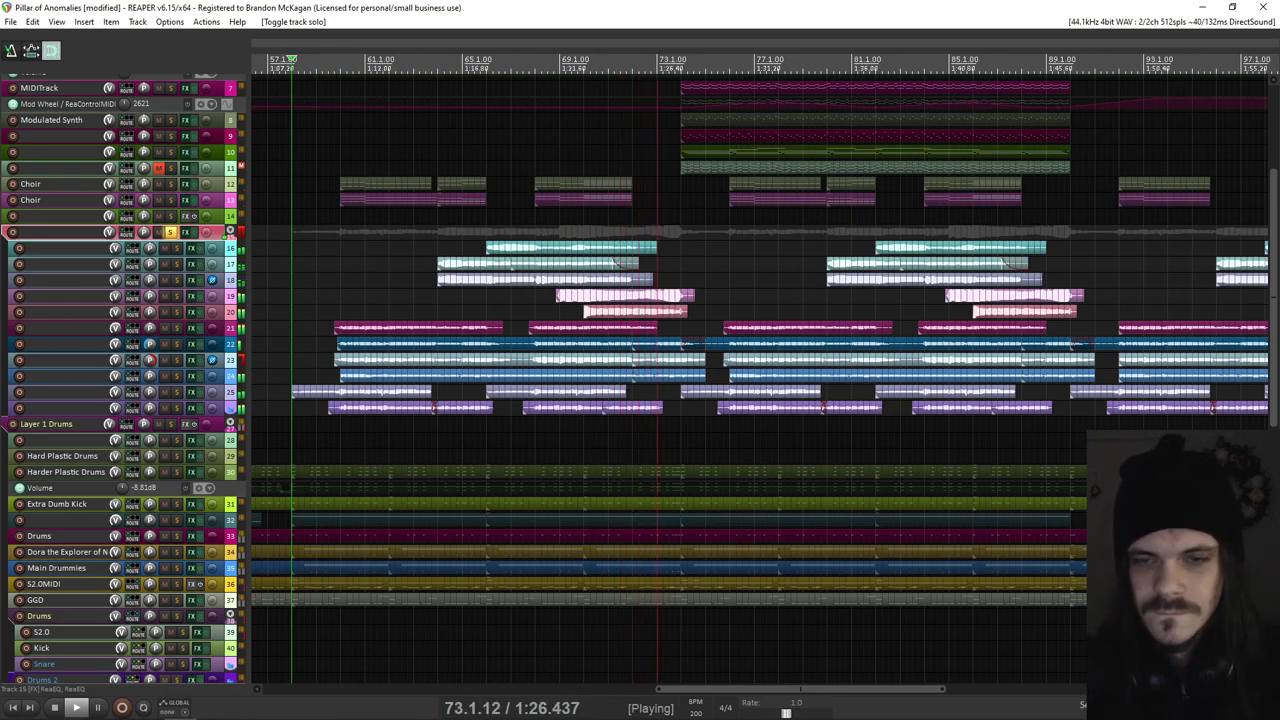
pyautogui.press('space')
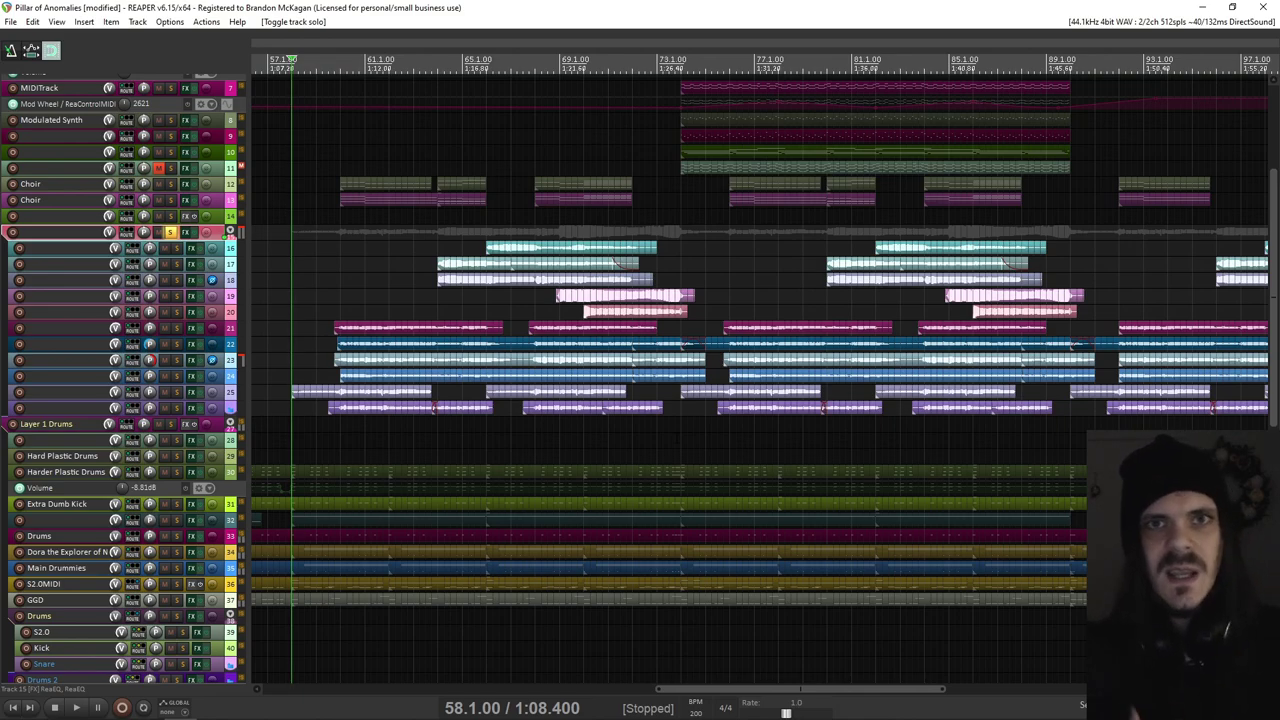
# Step: Solo track 19 inside the vocal folder and play its clip from just before bar 69
pyautogui.click(555, 316)
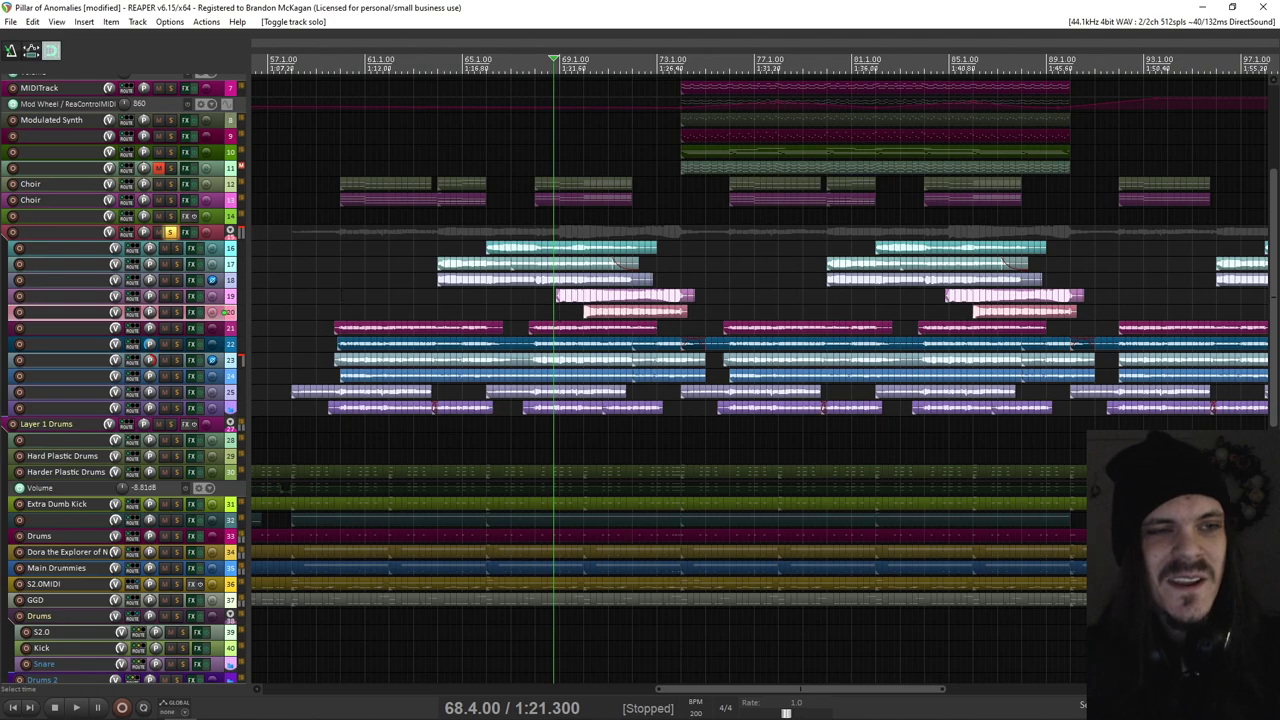
pyautogui.click(178, 298)
pyautogui.press('space')
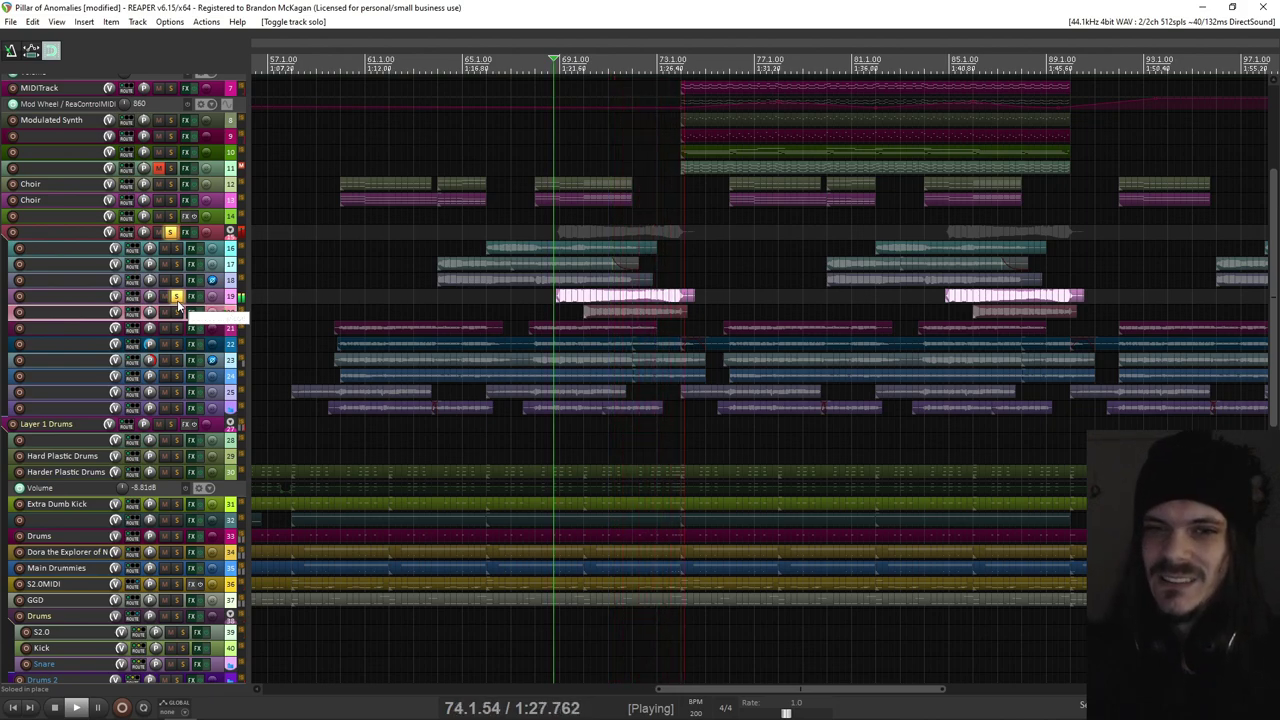
pyautogui.press('space')
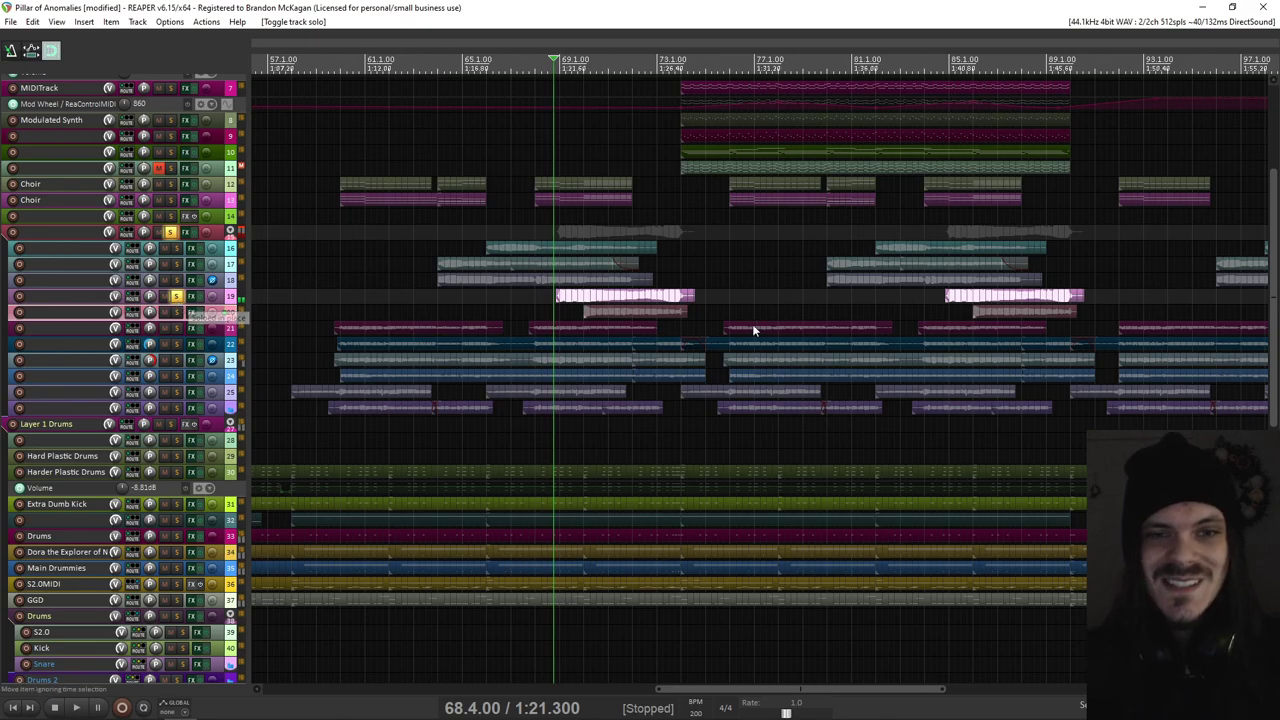
# Step: Clear the solos on tracks 15 and 19 and play the full mix from bar 69
pyautogui.scroll(5, 752, 324)
pyautogui.hscroll(3, 1009, 371)
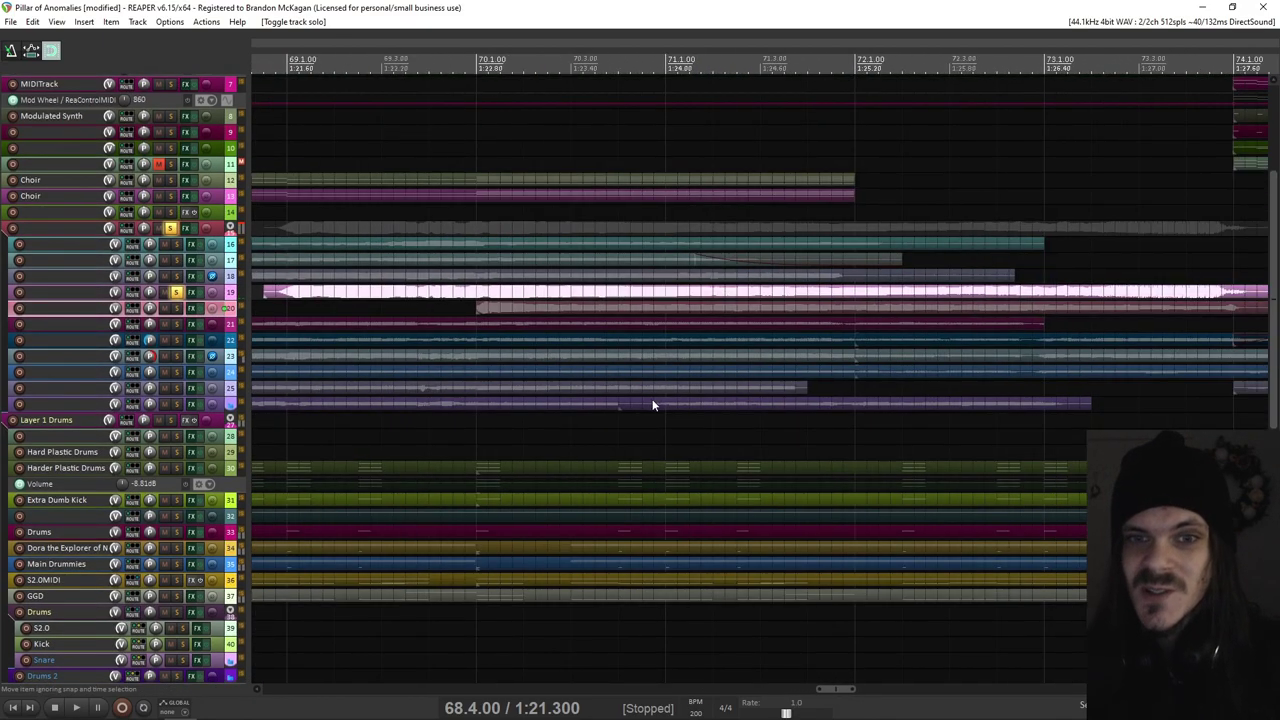
pyautogui.click(264, 289)
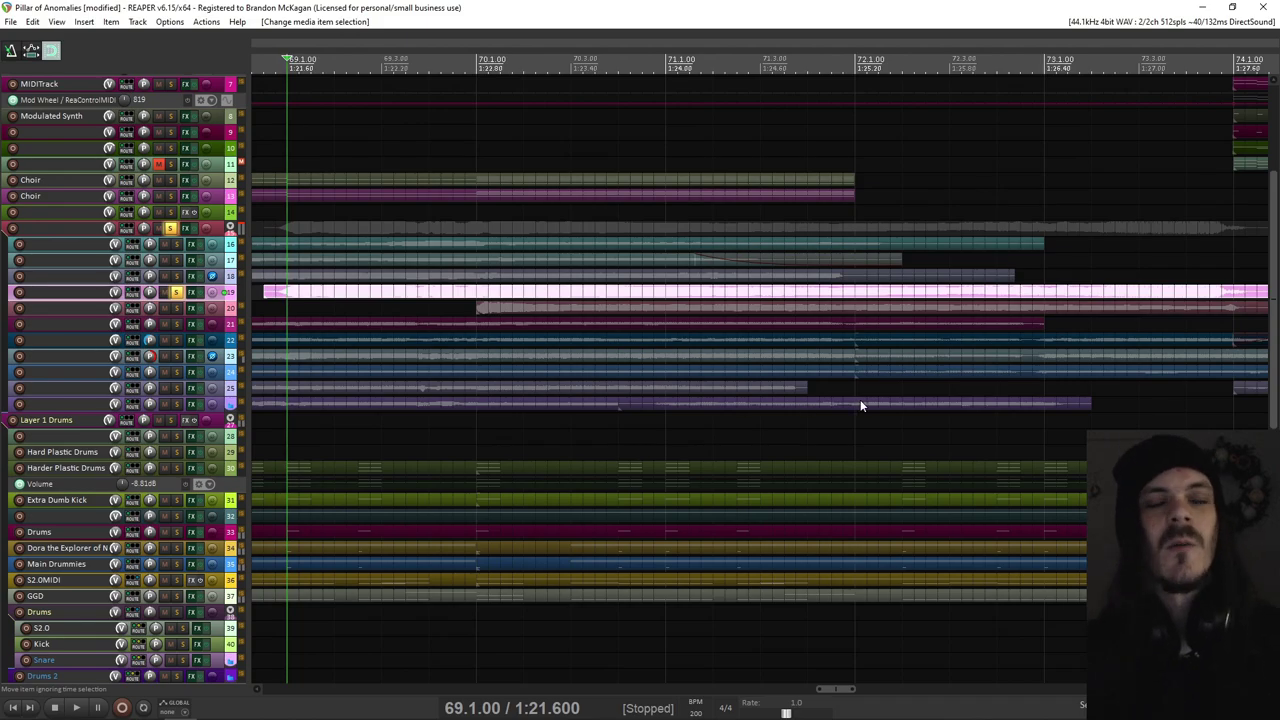
pyautogui.click(170, 228)
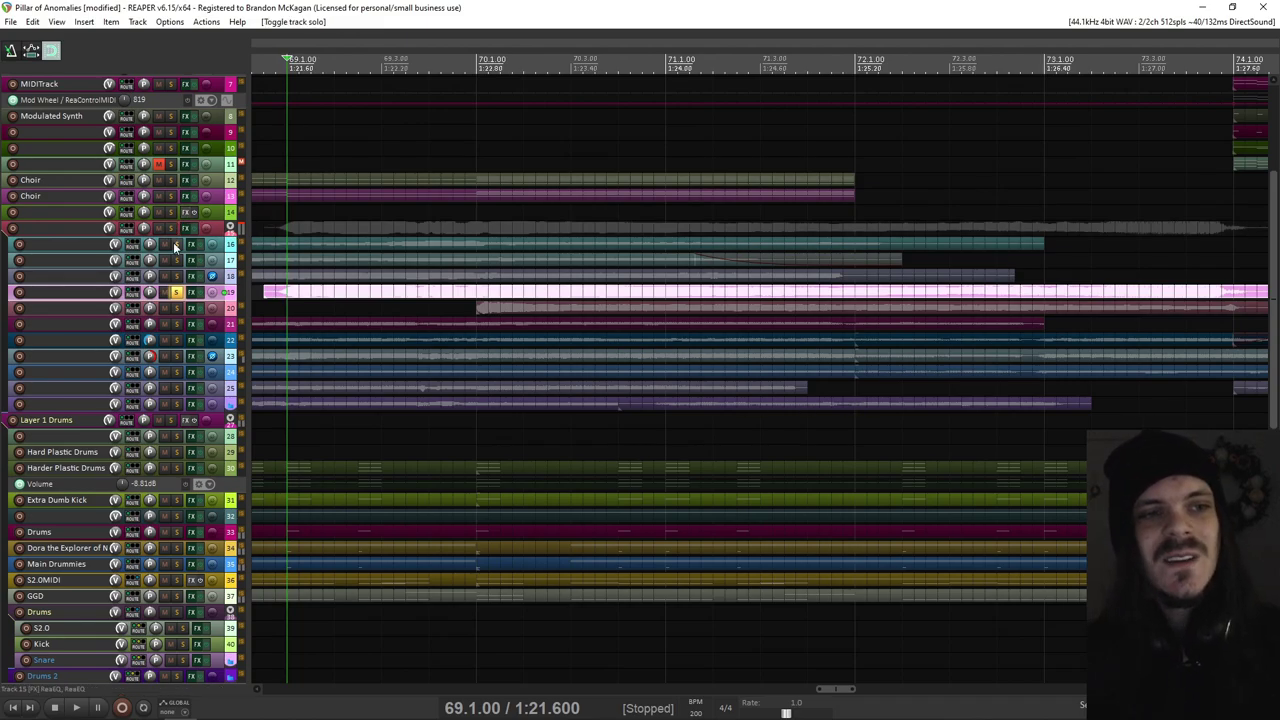
pyautogui.click(178, 293)
pyautogui.scroll(-3, 500, 364)
pyautogui.press('space')
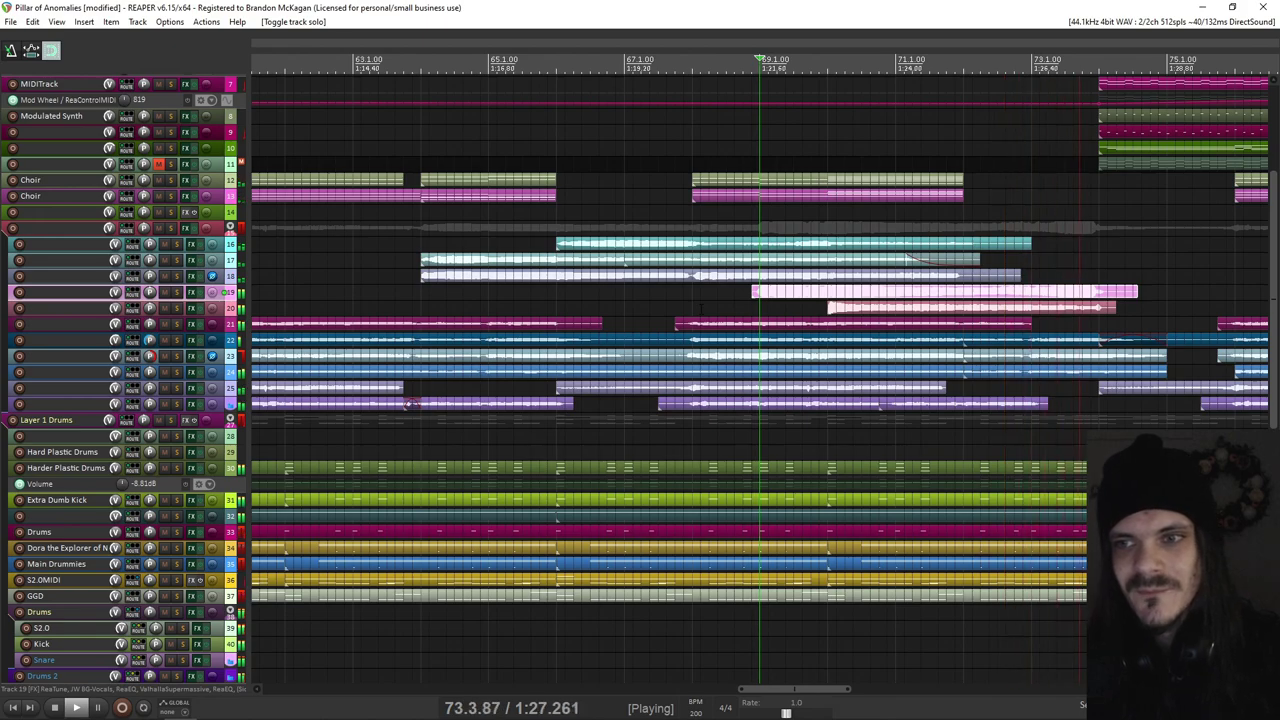
pyautogui.press('space')
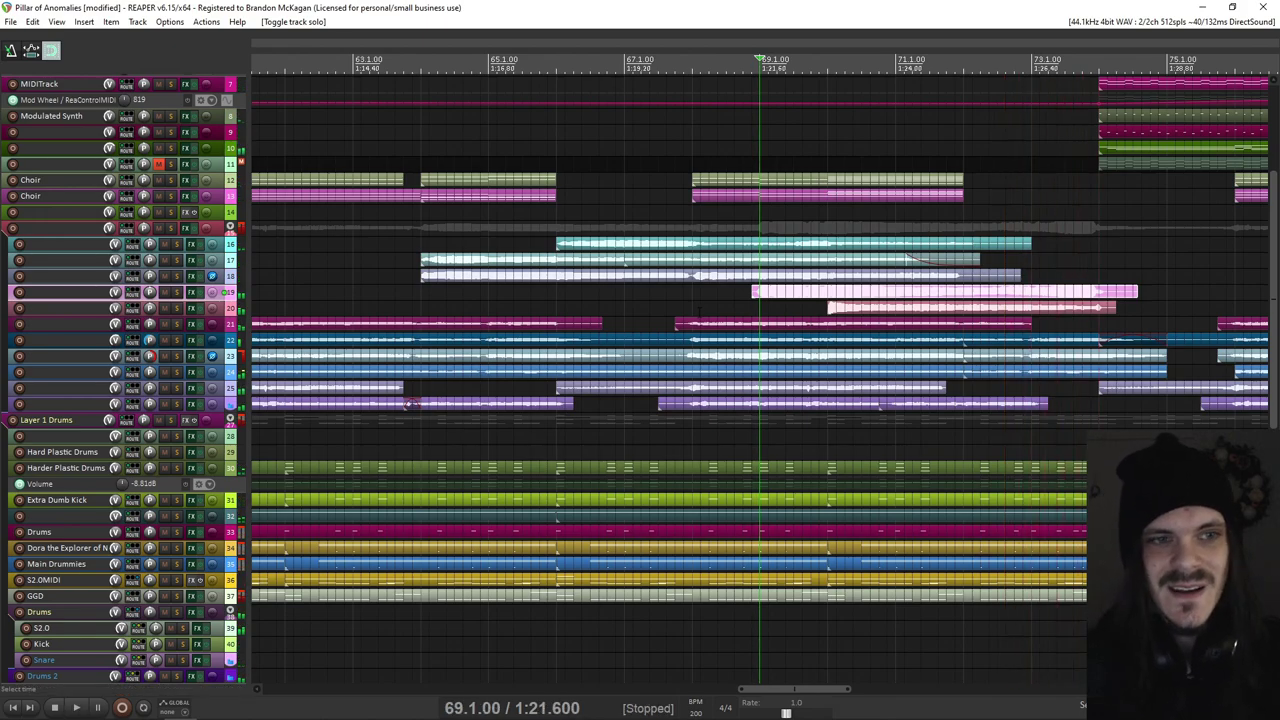
# Step: Solo folder track 15, bypass the effects on tracks 15 to 26, and listen to the raw vocals from bar 58
pyautogui.click(172, 229)
pyautogui.click(218, 232)
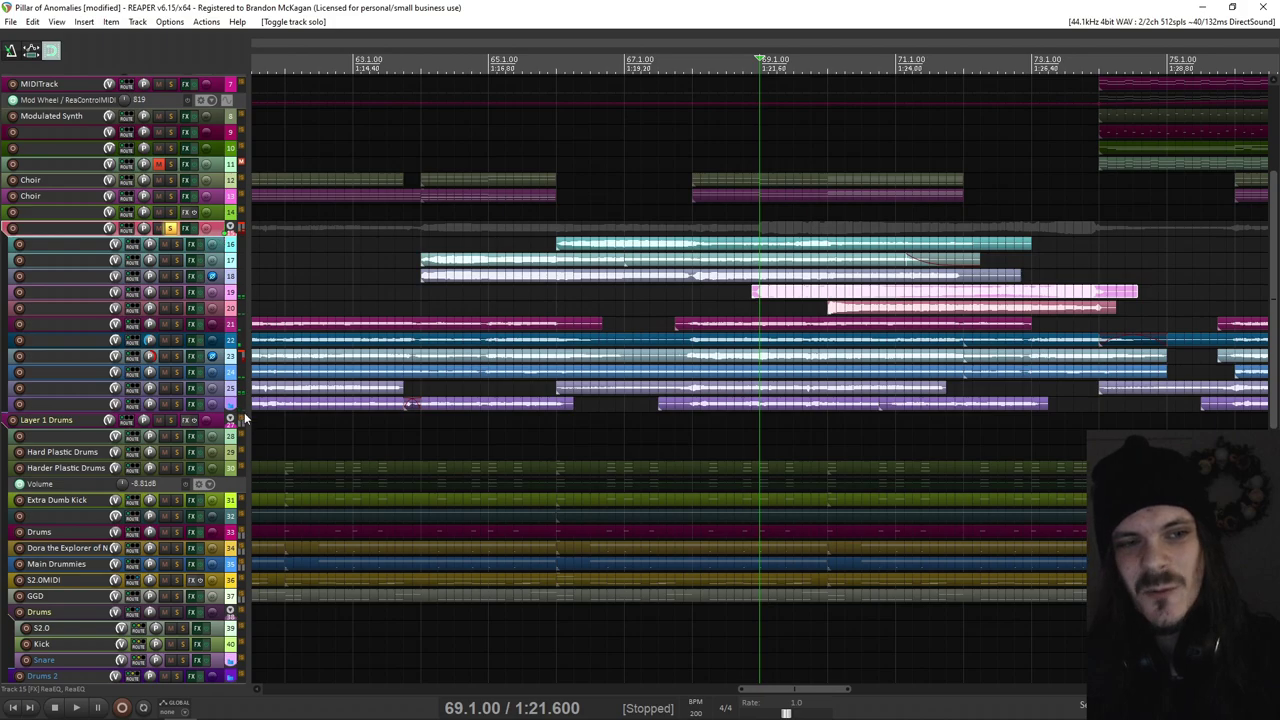
pyautogui.keyDown('shift'); pyautogui.click(222, 406); pyautogui.keyUp('shift')
pyautogui.click(201, 405)
pyautogui.scroll(-3, 643, 376)
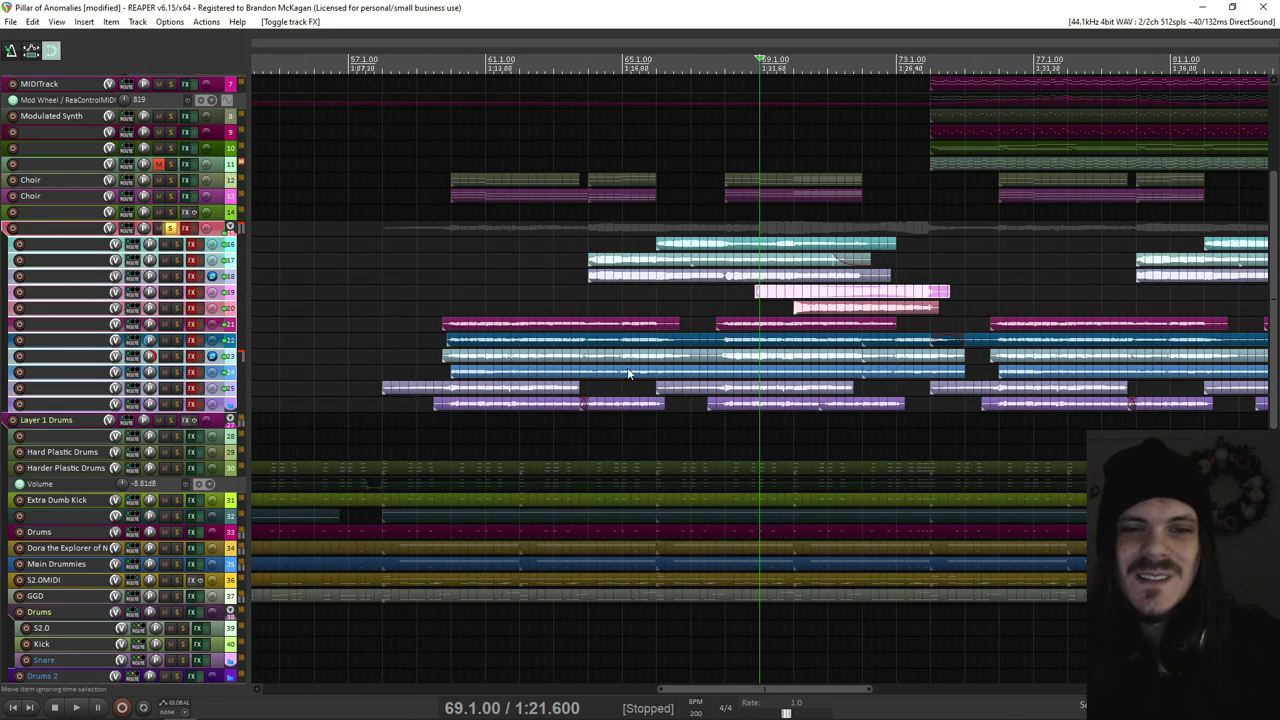
pyautogui.click(383, 291)
pyautogui.press('space')
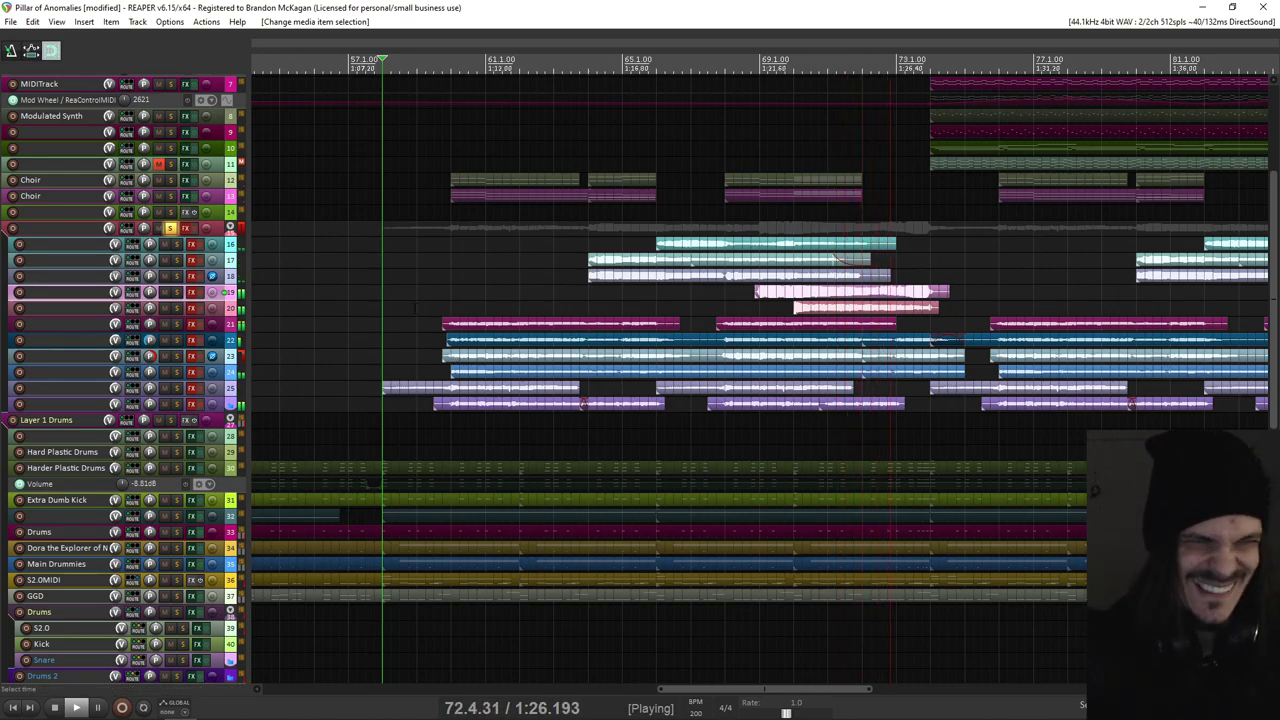
pyautogui.press('space')
# Step: Re-enable the effects on the vocal folder and all its child tracks, 15 to 26
pyautogui.click(217, 223)
pyautogui.keyDown('shift'); pyautogui.click(204, 405); pyautogui.keyUp('shift')
pyautogui.click(199, 403)
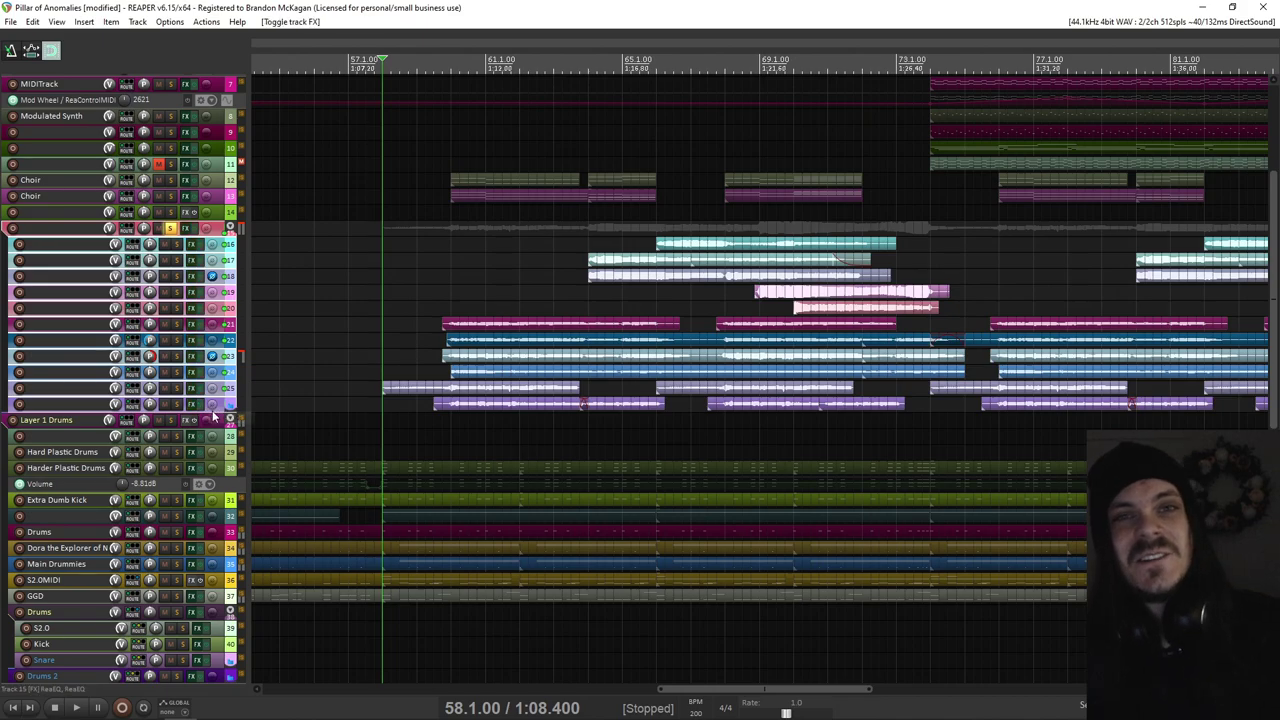
# Step: Solo the Layer 1 Drums folder and listen to the combined drum tracks from bar 34
pyautogui.click(442, 421)
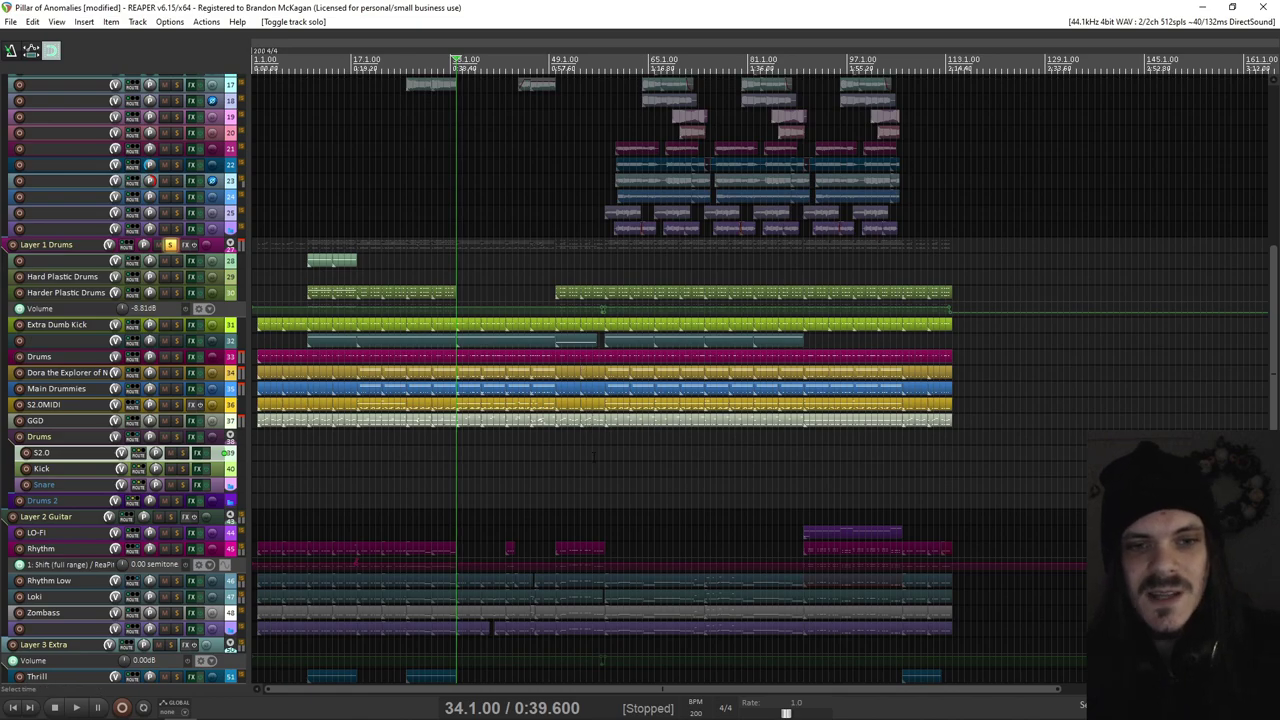
pyautogui.scroll(-3, 660, 380)
pyautogui.scroll(2, 541, 311)
pyautogui.press('space')
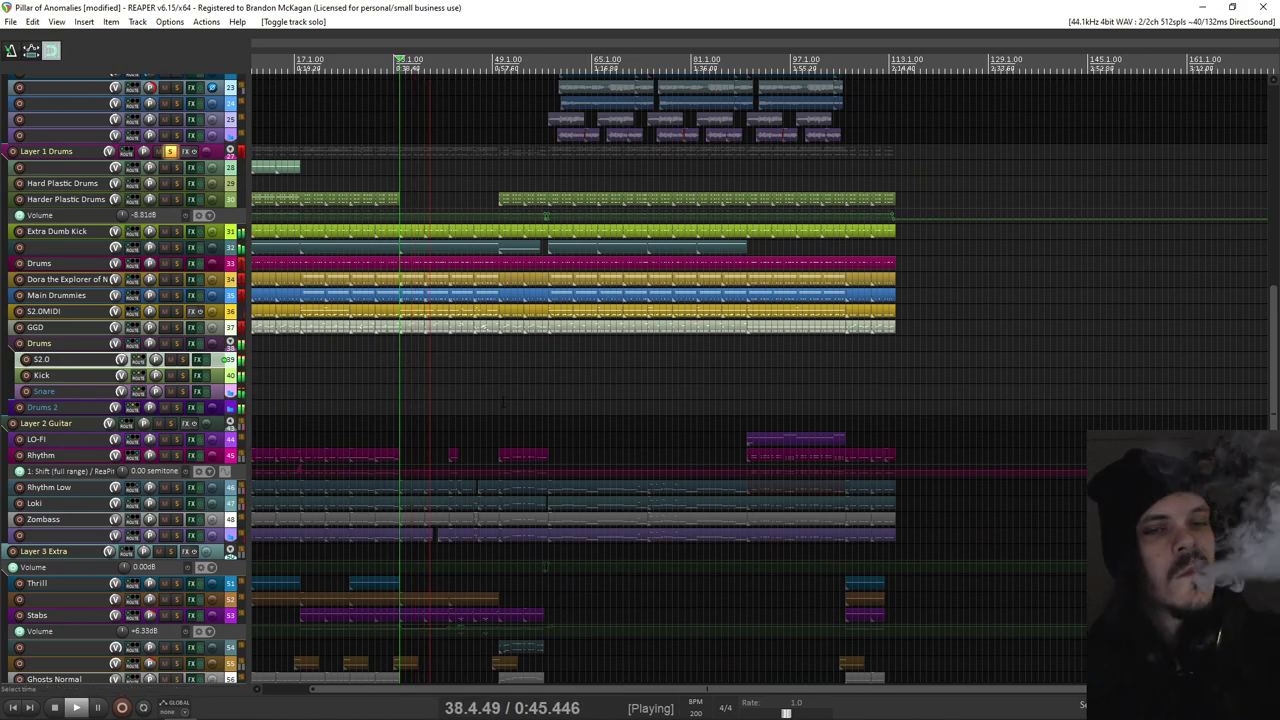
pyautogui.scroll(2, 502, 397)
pyautogui.scroll(2, 728, 413)
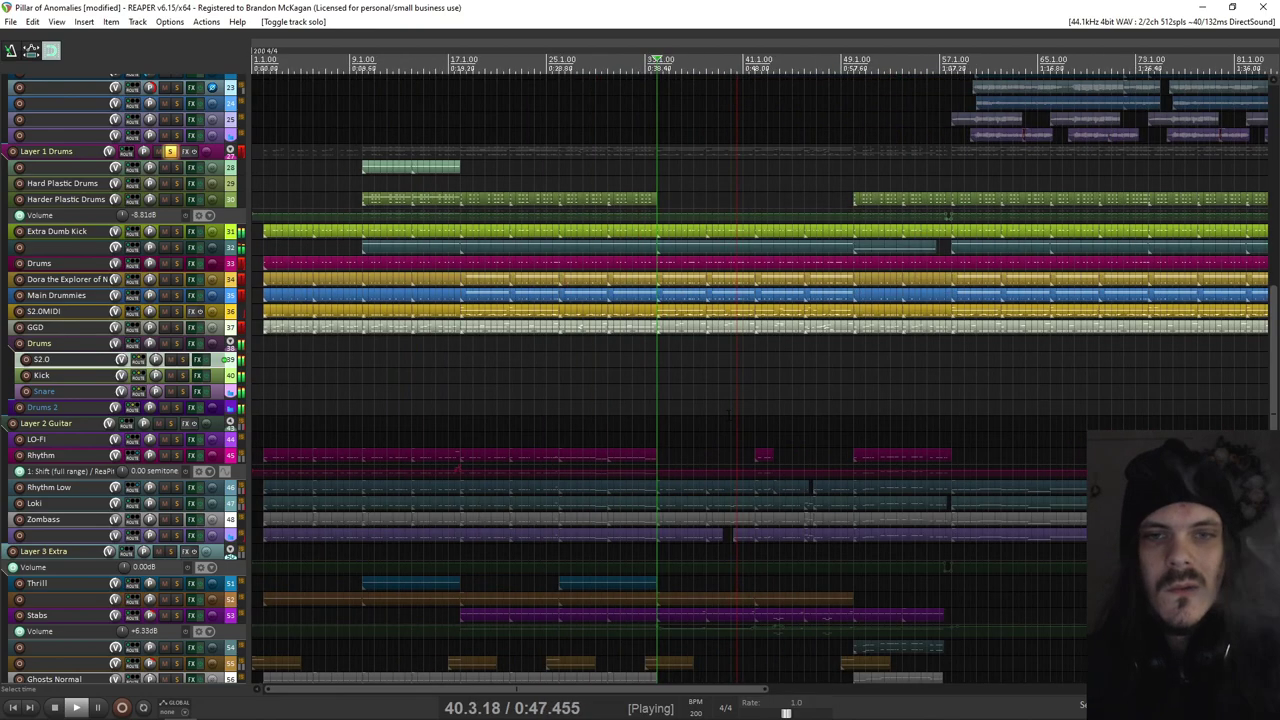
pyautogui.moveTo(812, 390); pyautogui.dragTo(624, 440)
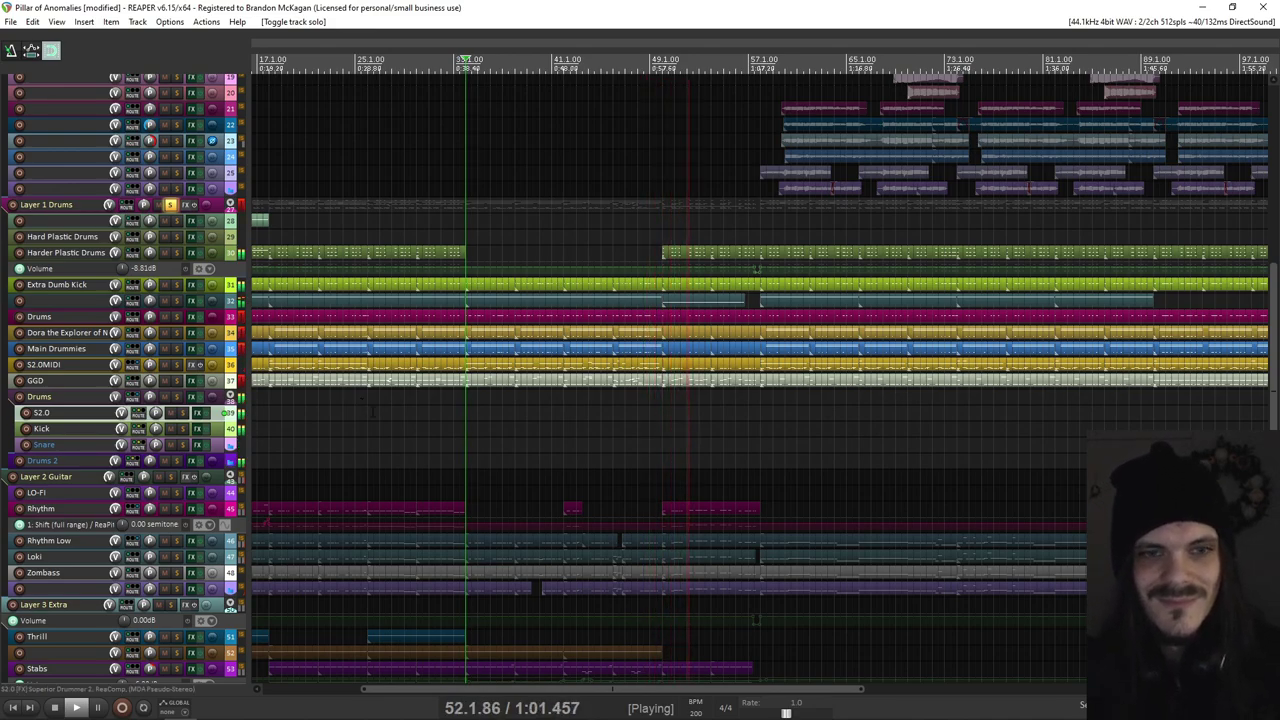
pyautogui.press('space')
# Step: Place the edit cursor at bar 38 and solo the Ghosts Stutter and Ghosts Ree tracks
pyautogui.click(412, 536)
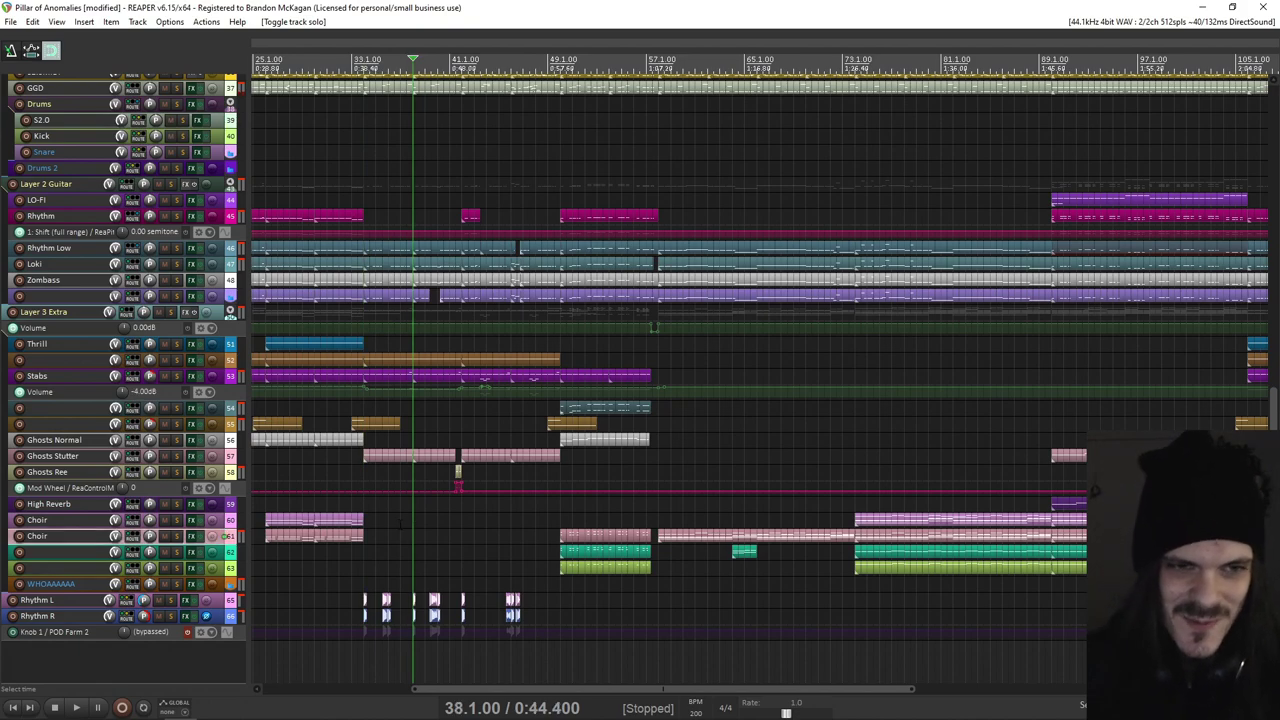
pyautogui.click(176, 456)
pyautogui.click(176, 472)
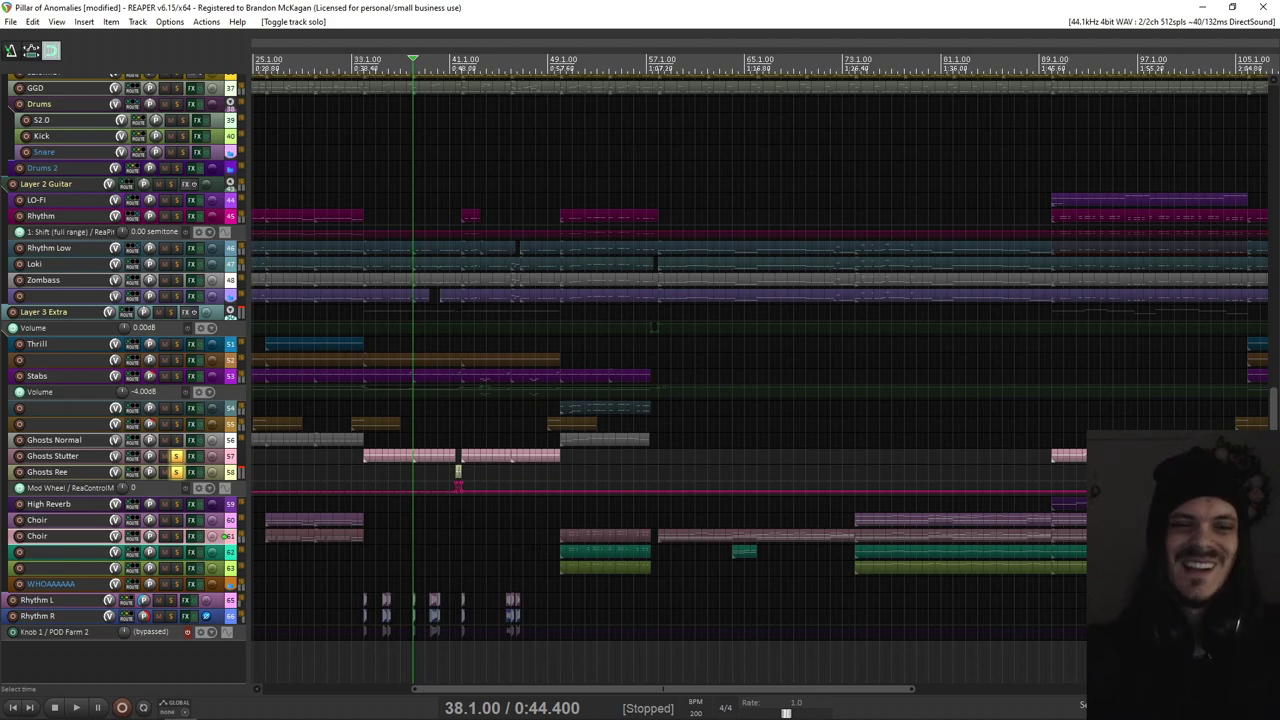
# Step: Move the edit cursor to bar 41 and listen to the soloed Ghosts Stutter and Ghosts Ree tracks
pyautogui.scroll(2, 759, 380)
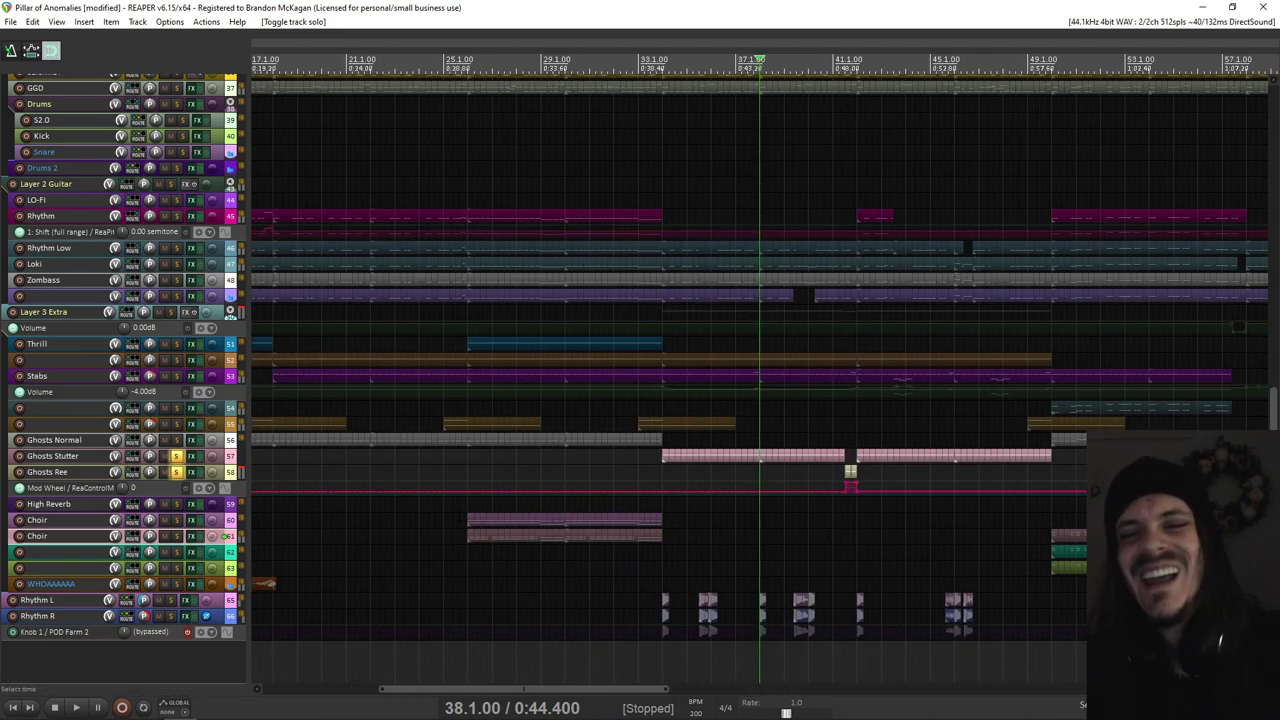
pyautogui.scroll(3, 759, 380)
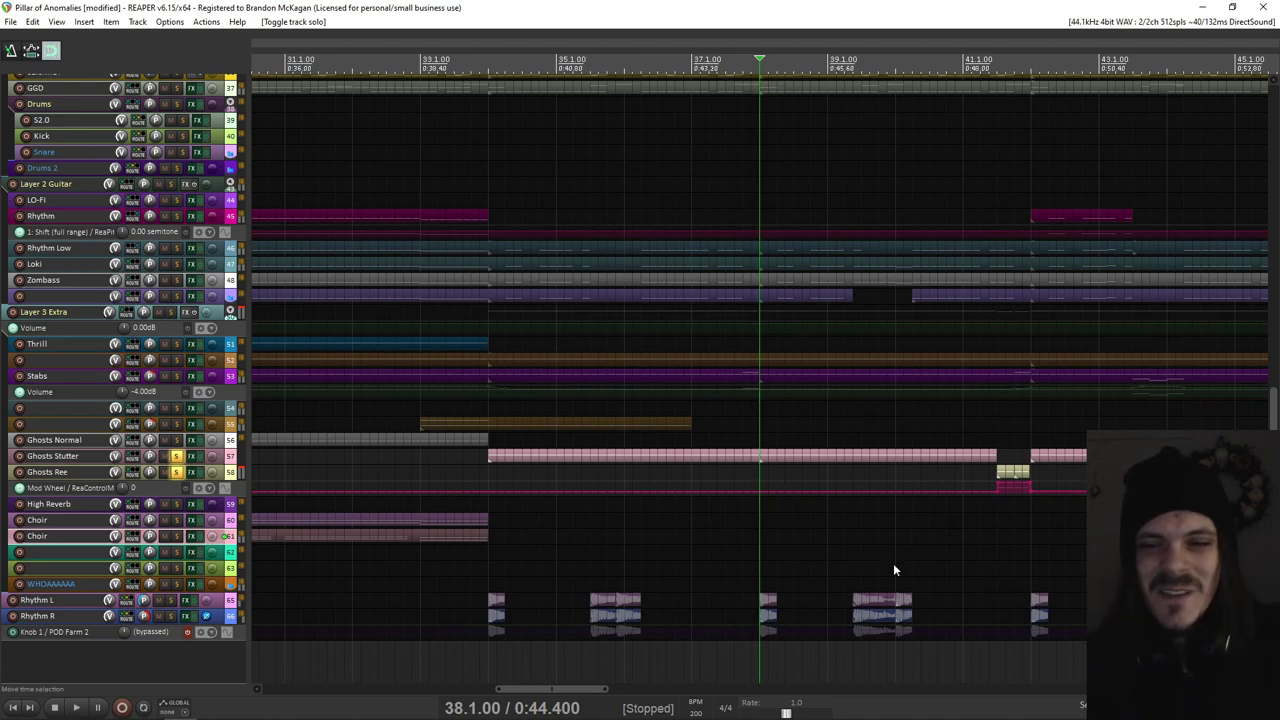
pyautogui.moveTo(934, 558); pyautogui.dragTo(645, 591)
pyautogui.click(683, 586)
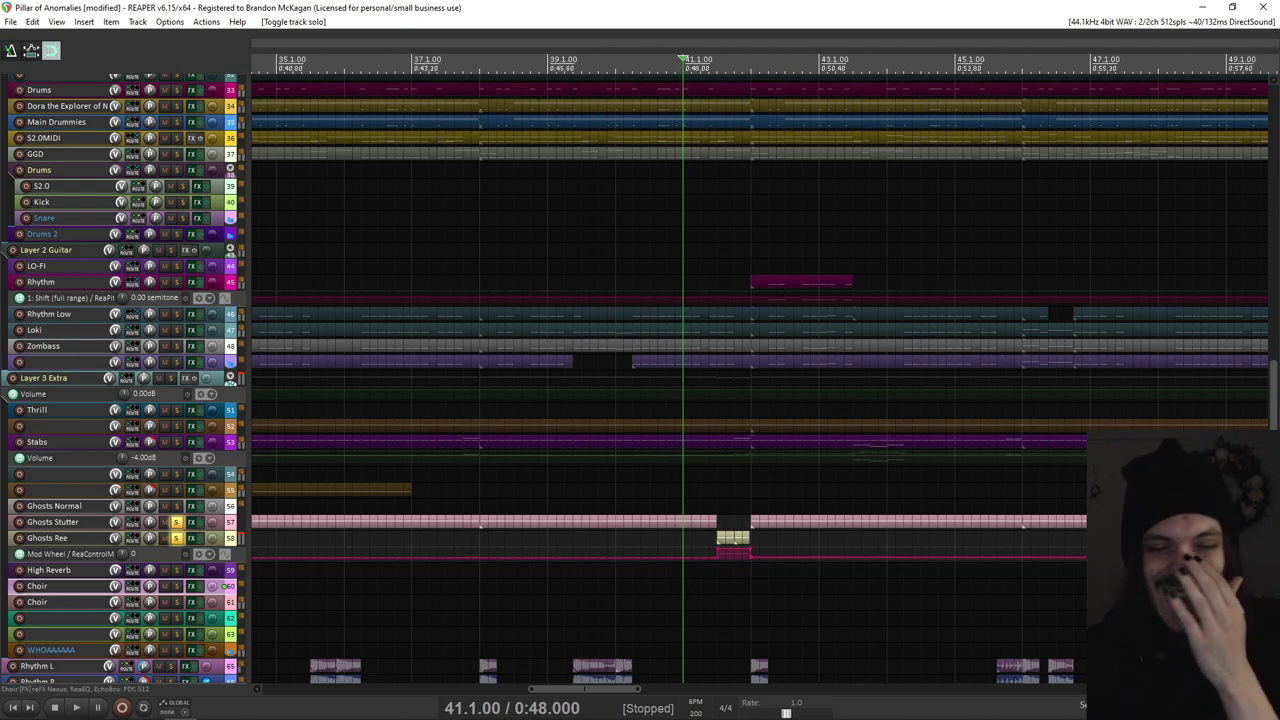
pyautogui.press('space')
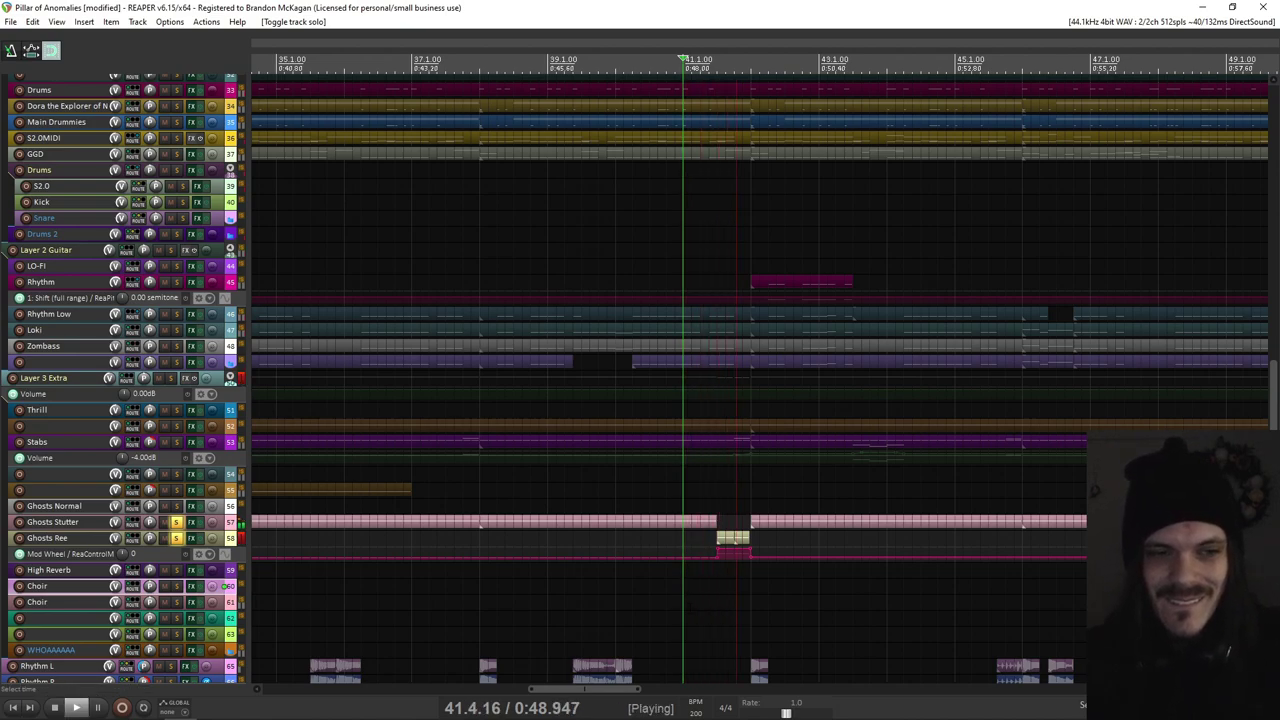
pyautogui.press('space')
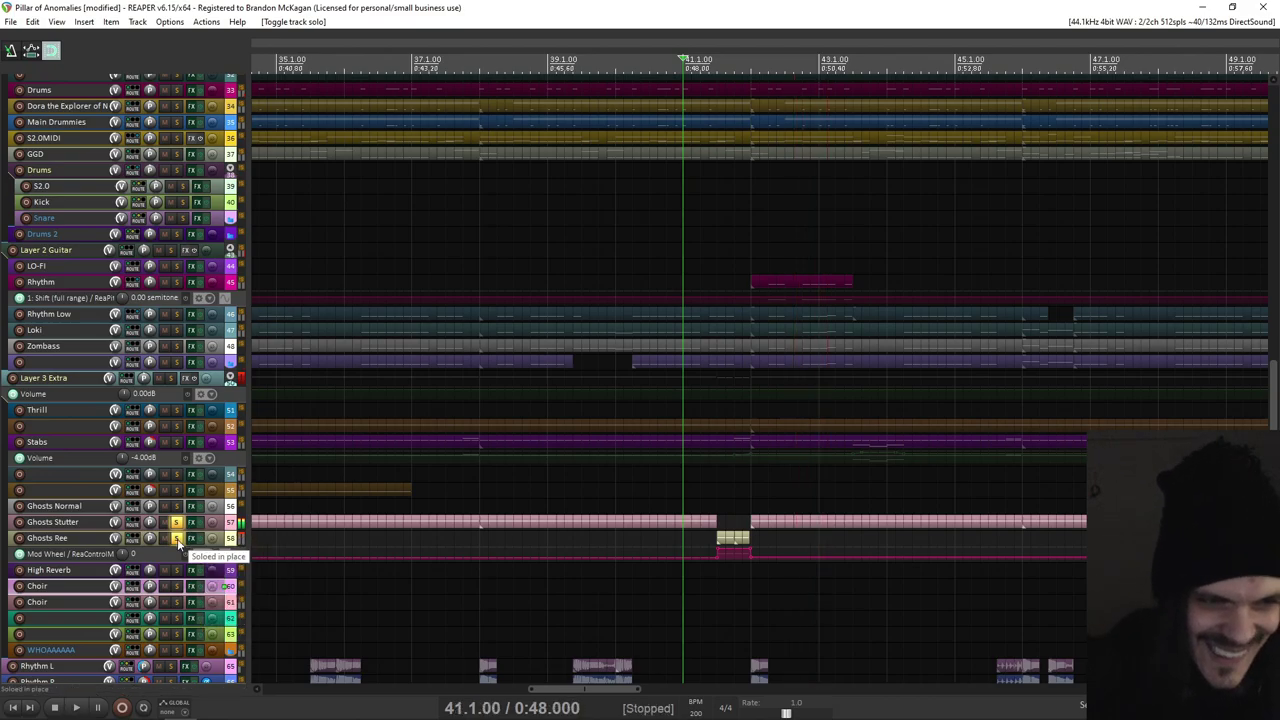
# Step: Unsolo the Ghosts Ree and Ghosts Stutter tracks and play the full mix from bar 40
pyautogui.click(178, 540)
pyautogui.click(177, 524)
pyautogui.scroll(-6, 716, 597)
pyautogui.scroll(3, 716, 597)
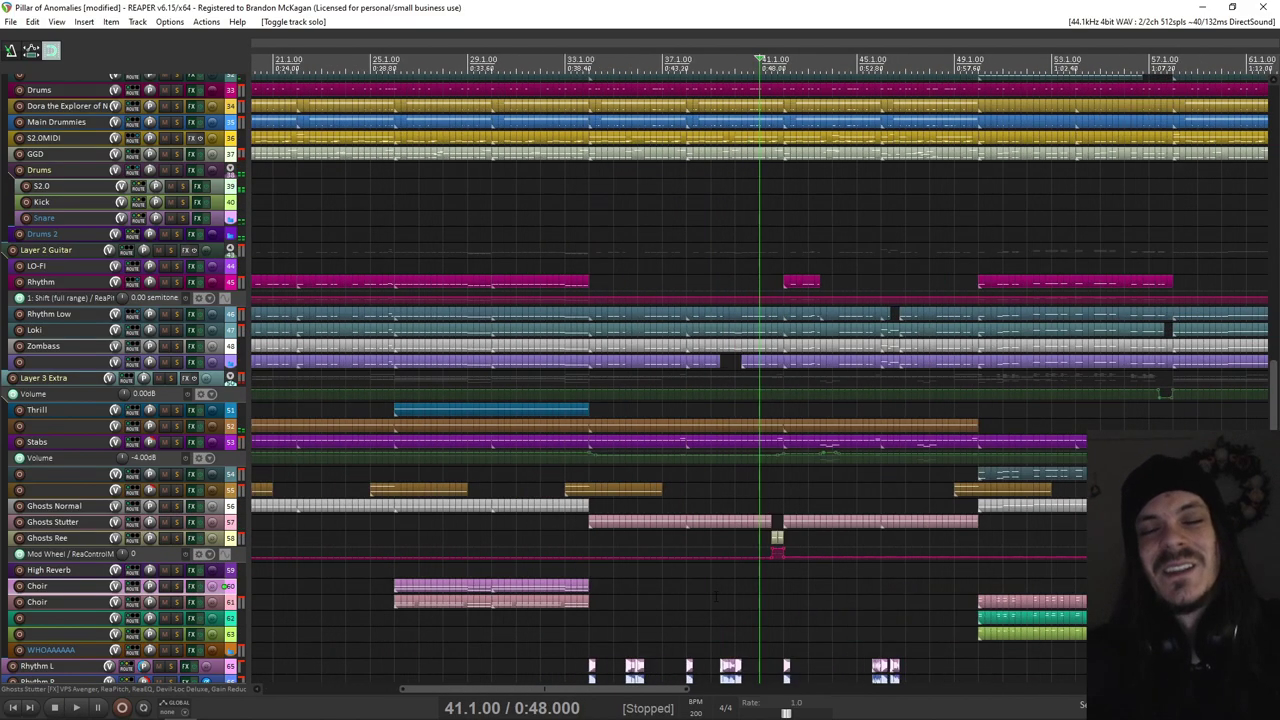
pyautogui.scroll(3, 716, 597)
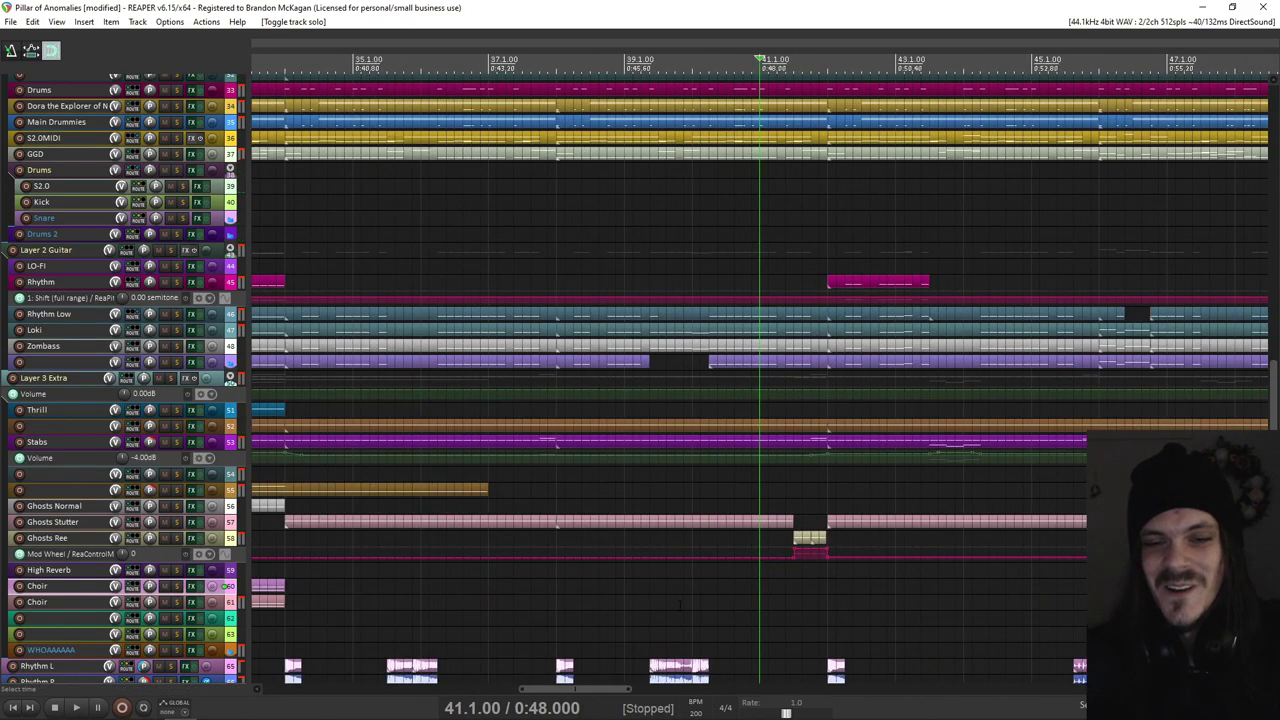
pyautogui.click(702, 600)
pyautogui.press('space')
pyautogui.moveTo(795, 464); pyautogui.dragTo(749, 380)
pyautogui.press('space')
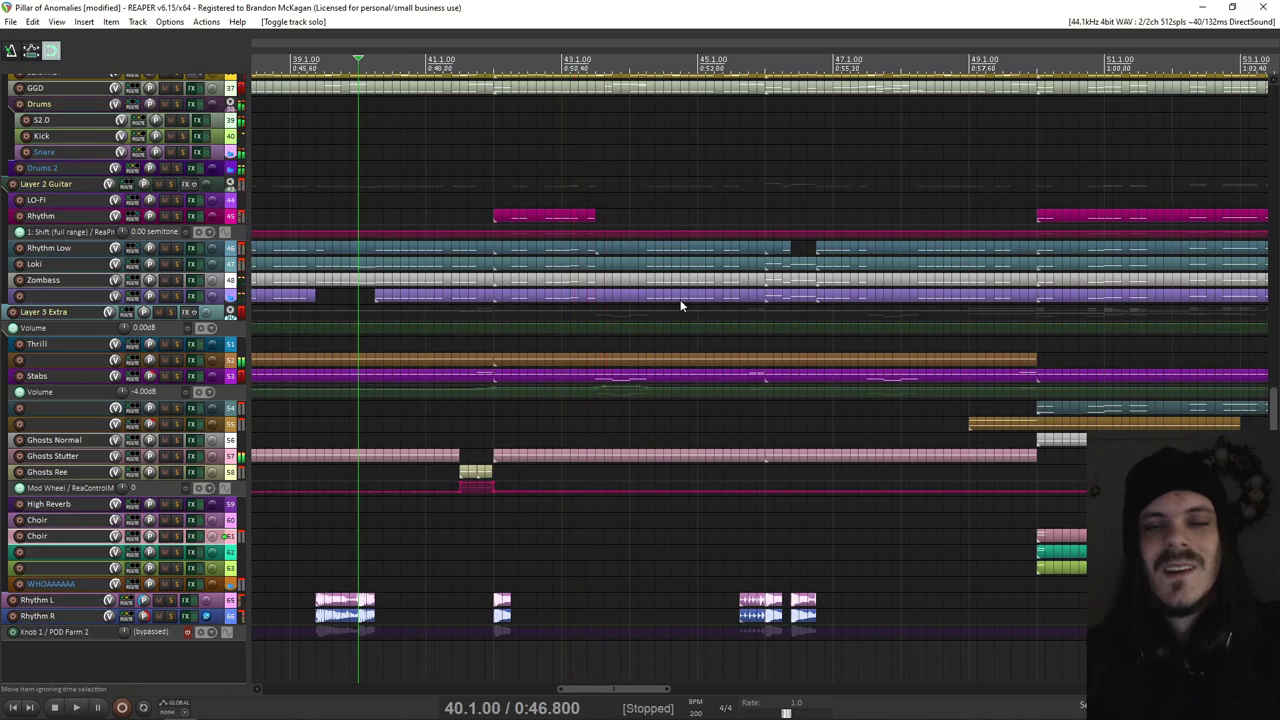
# Step: Solo MIDITrack, listen to its short clip from bar 42, and clear the solo
pyautogui.moveTo(680, 299); pyautogui.dragTo(622, 586)
pyautogui.moveTo(592, 378); pyautogui.dragTo(594, 586)
pyautogui.moveTo(557, 328); pyautogui.dragTo(565, 467)
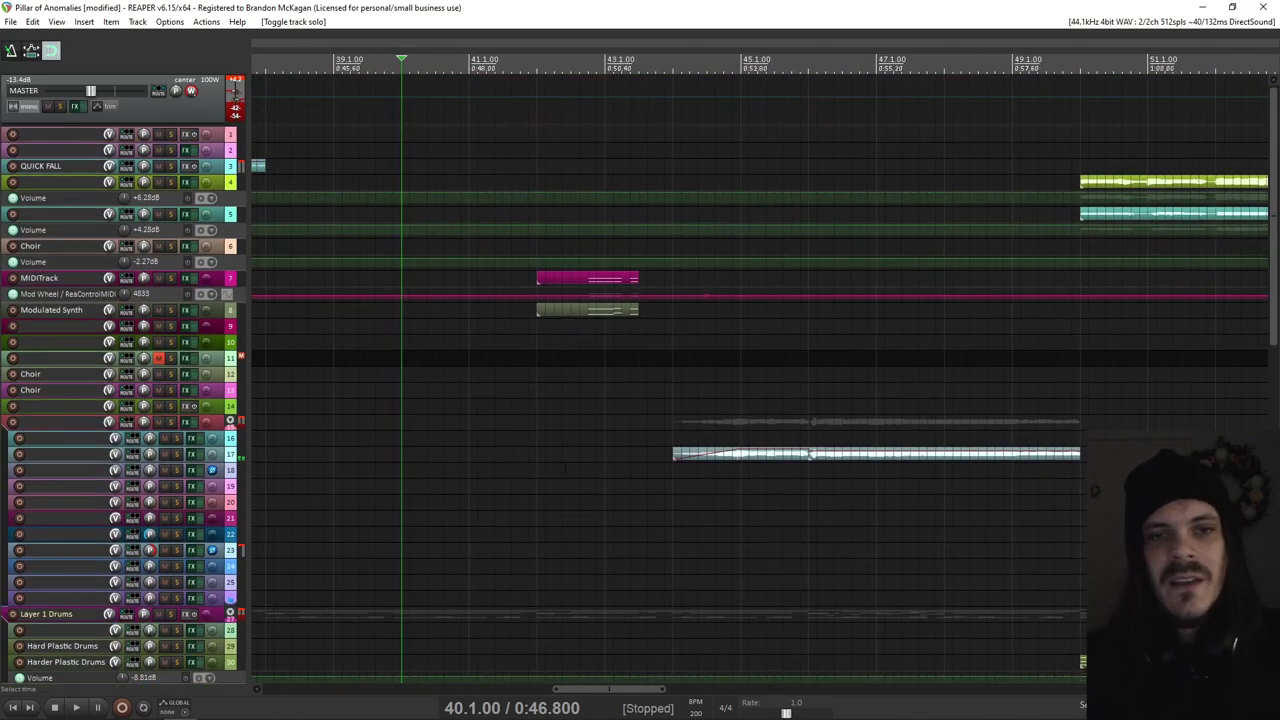
pyautogui.click(170, 278)
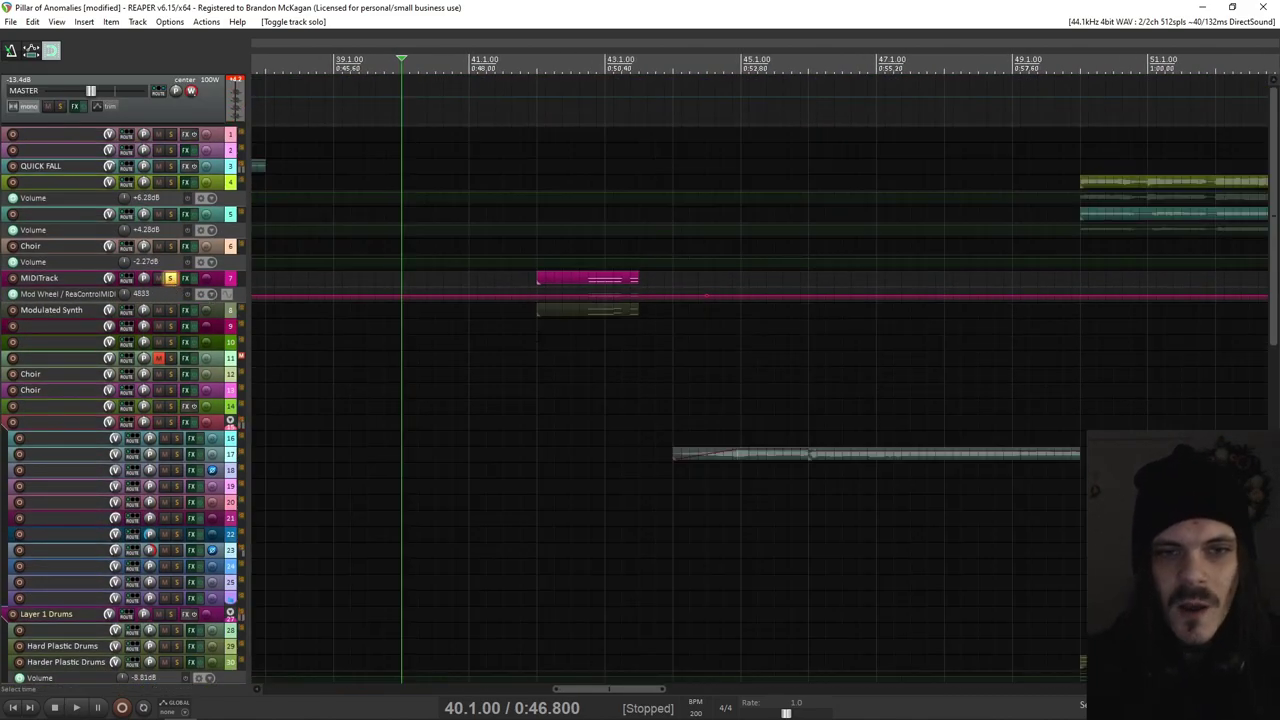
pyautogui.click(538, 342)
pyautogui.scroll(-6, 538, 342)
pyautogui.scroll(5, 538, 342)
pyautogui.press('space')
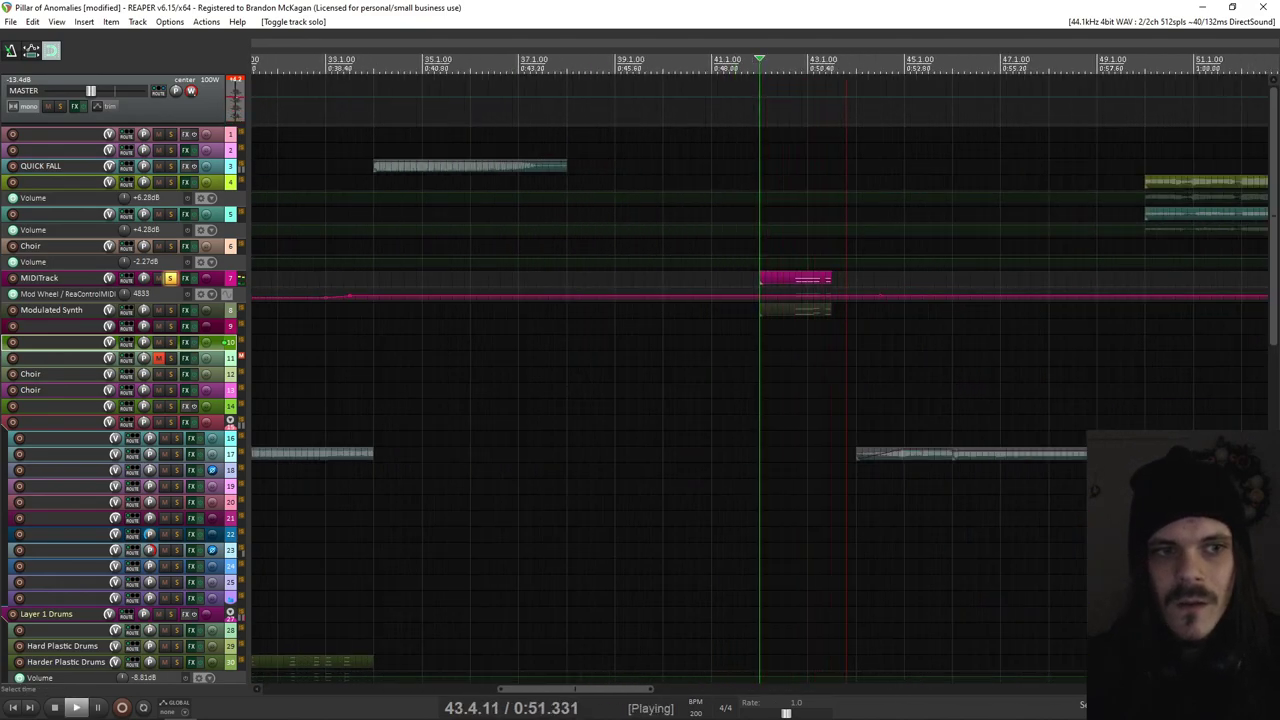
pyautogui.press('space')
pyautogui.click(172, 277)
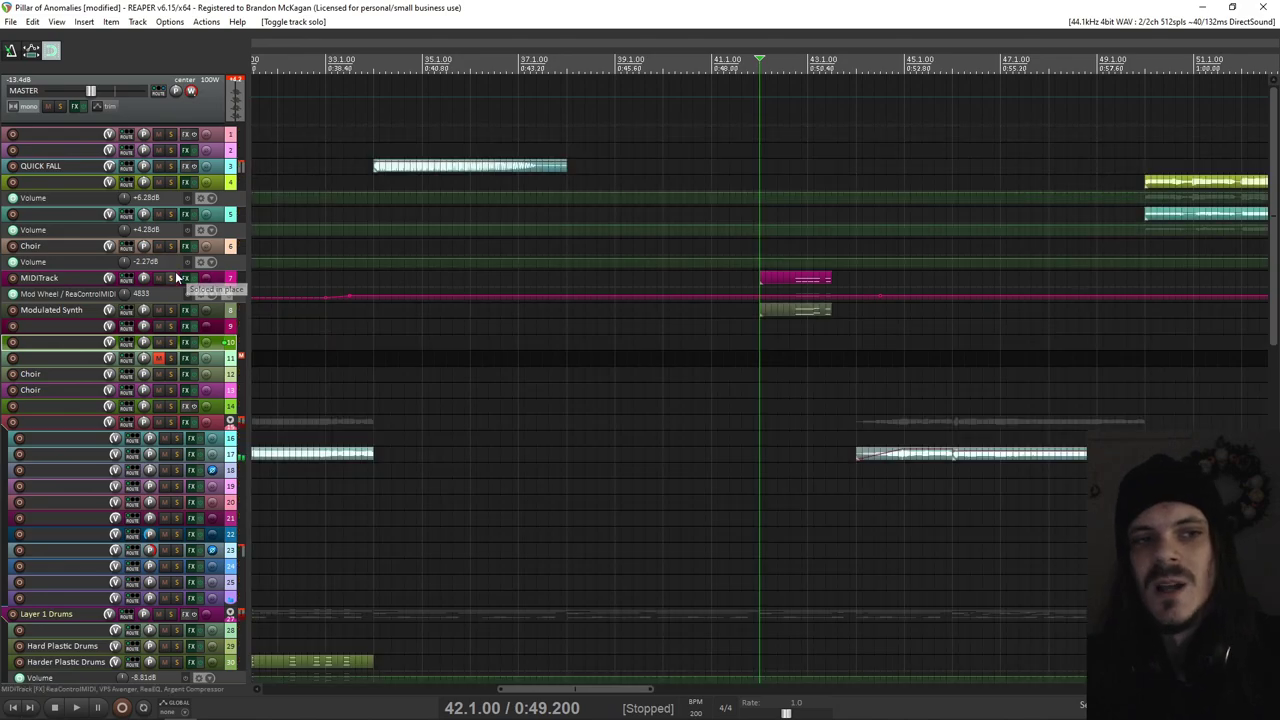
# Step: Mute MIDITrack and Modulated Synth and play the mix without them from bar 42
pyautogui.click(159, 278)
pyautogui.click(158, 310)
pyautogui.press('space')
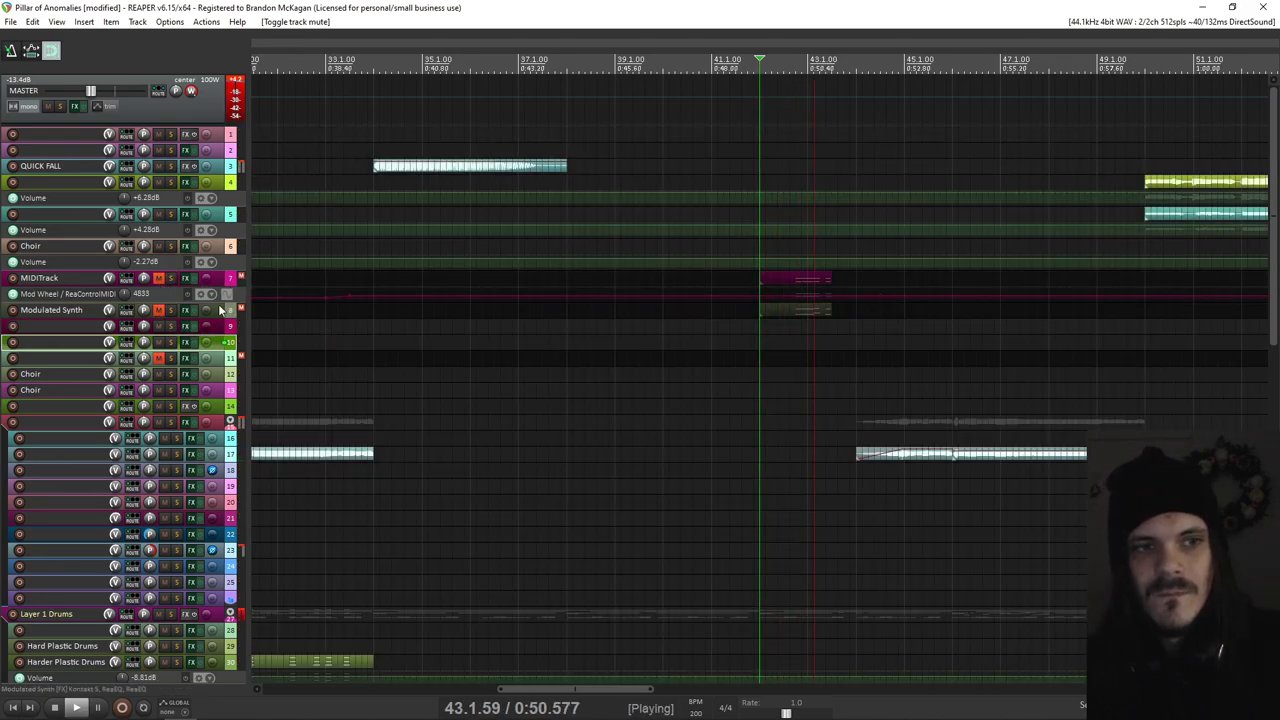
pyautogui.press('space')
# Step: Unmute MIDITrack and Modulated Synth together and replay the mix from bar 42 for comparison
pyautogui.click(220, 309)
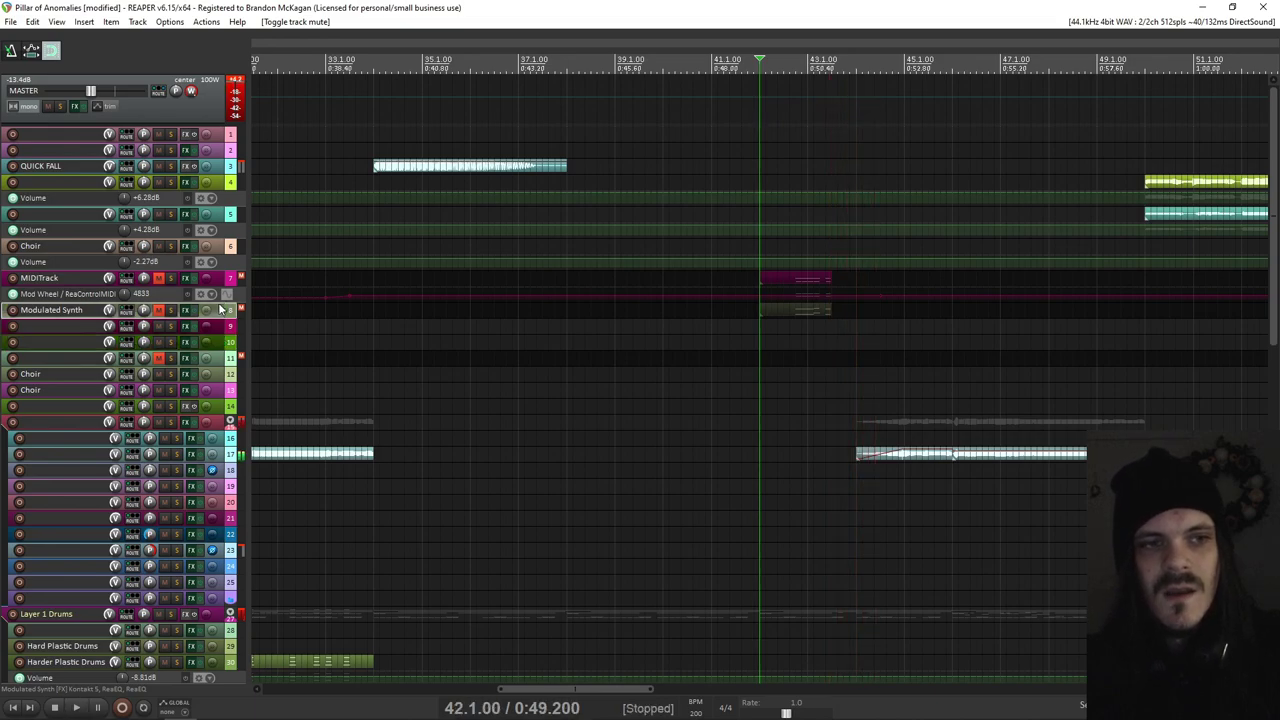
pyautogui.keyDown('ctrl'); pyautogui.click(221, 280); pyautogui.keyUp('ctrl')
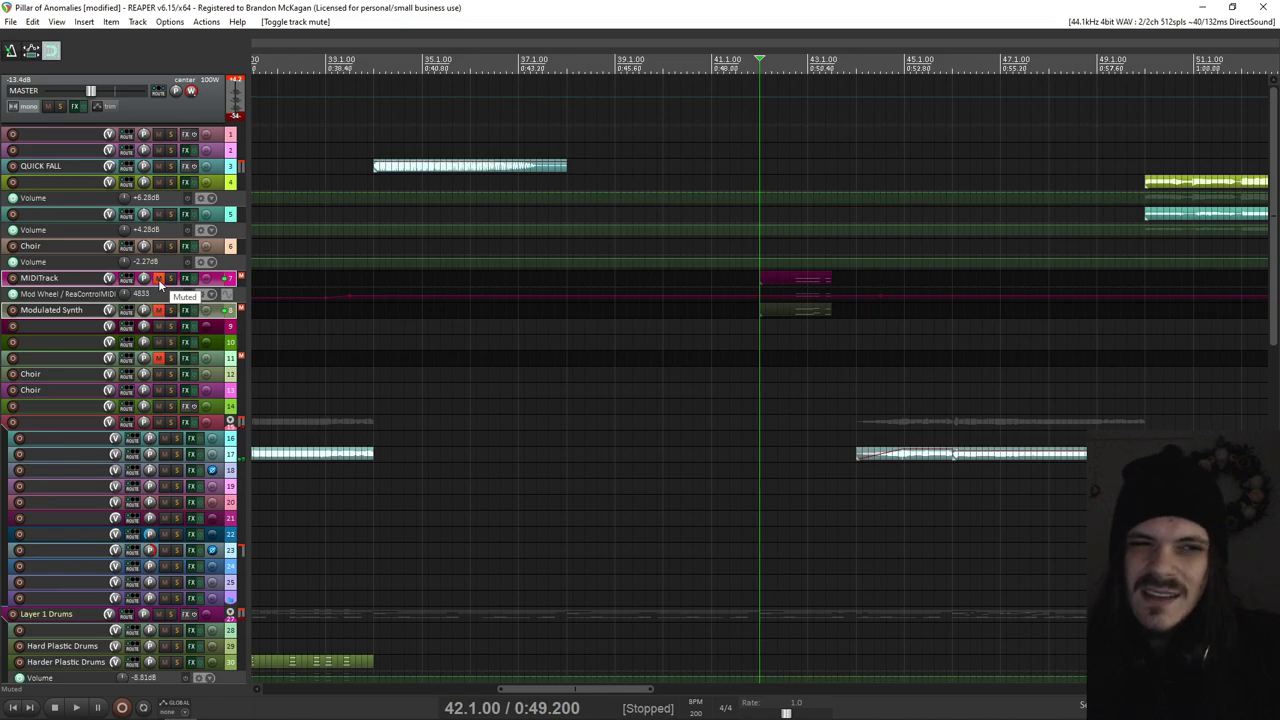
pyautogui.click(158, 279)
pyautogui.press('space')
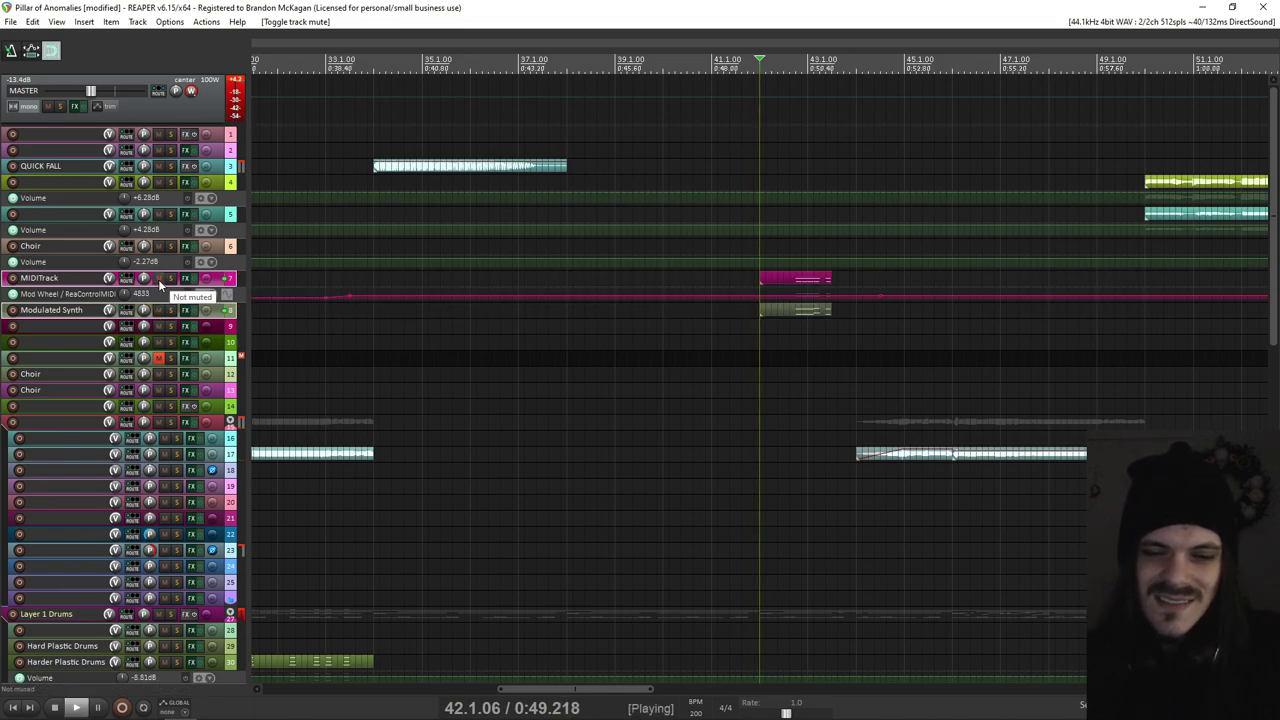
pyautogui.press('space')
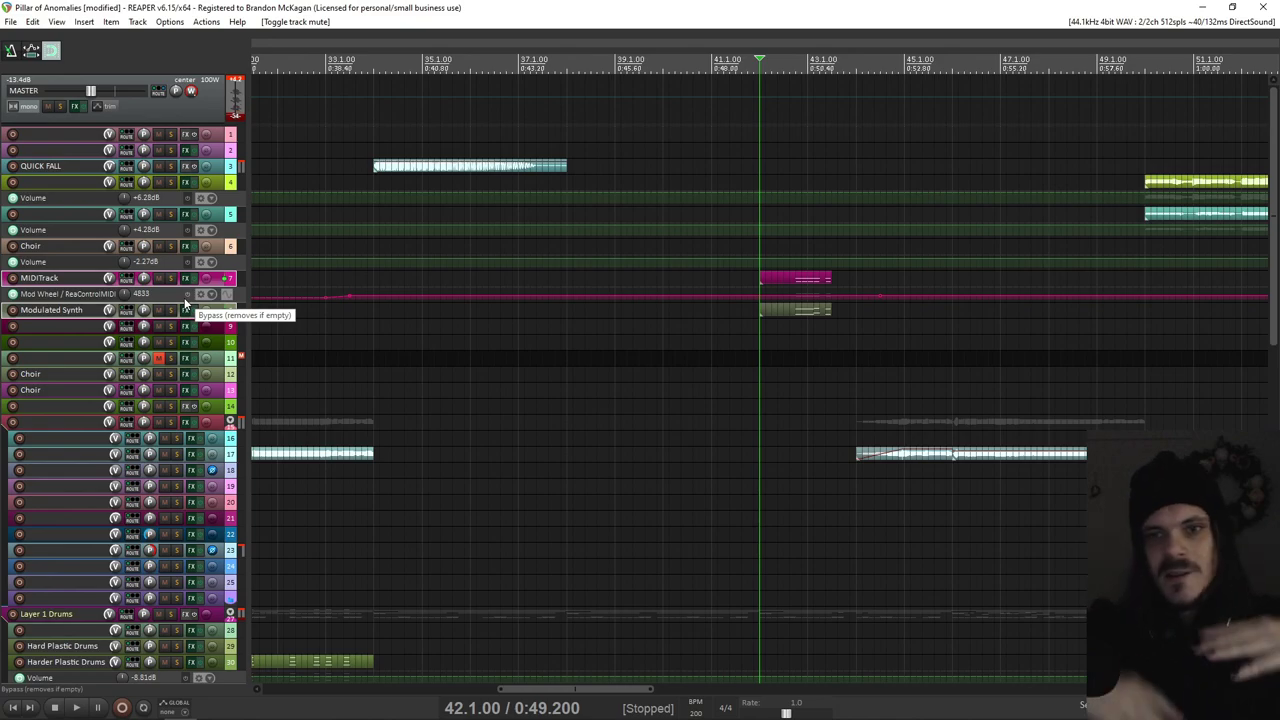
# Step: Place the edit cursor at bar 74, solo MIDITrack, and start playback there
pyautogui.scroll(-5, 640, 398)
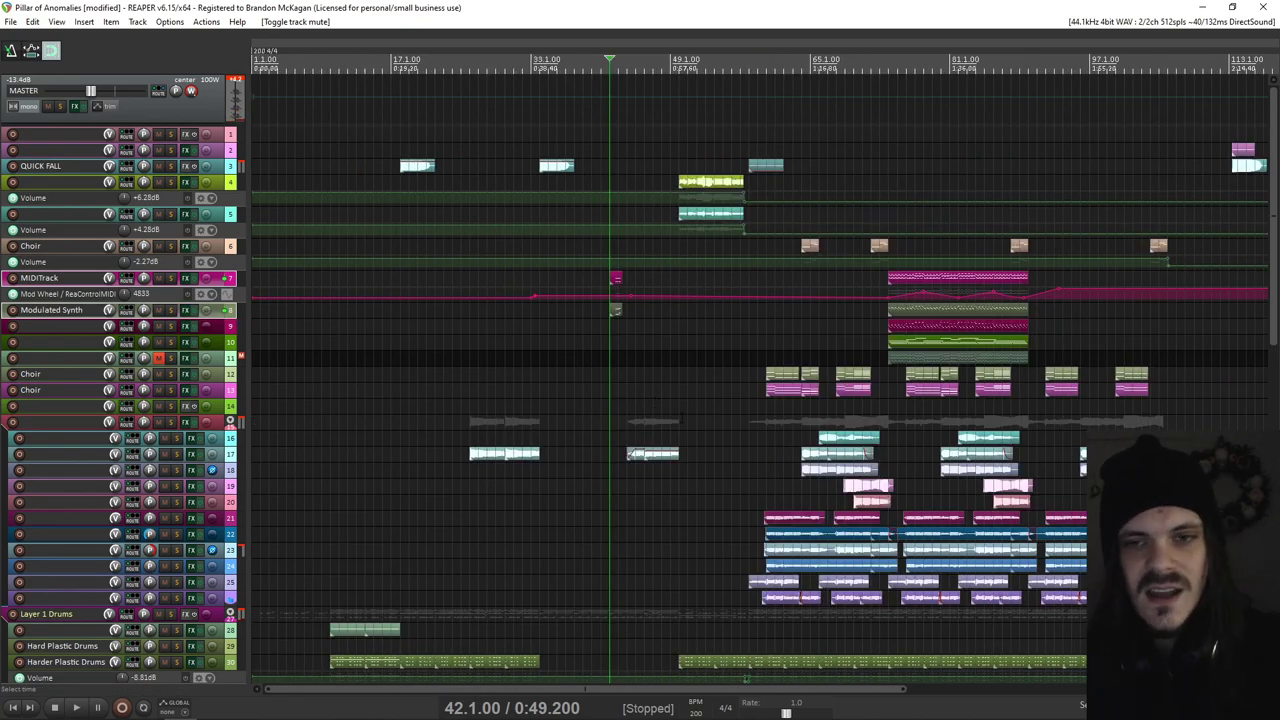
pyautogui.moveTo(814, 348); pyautogui.dragTo(580, 372)
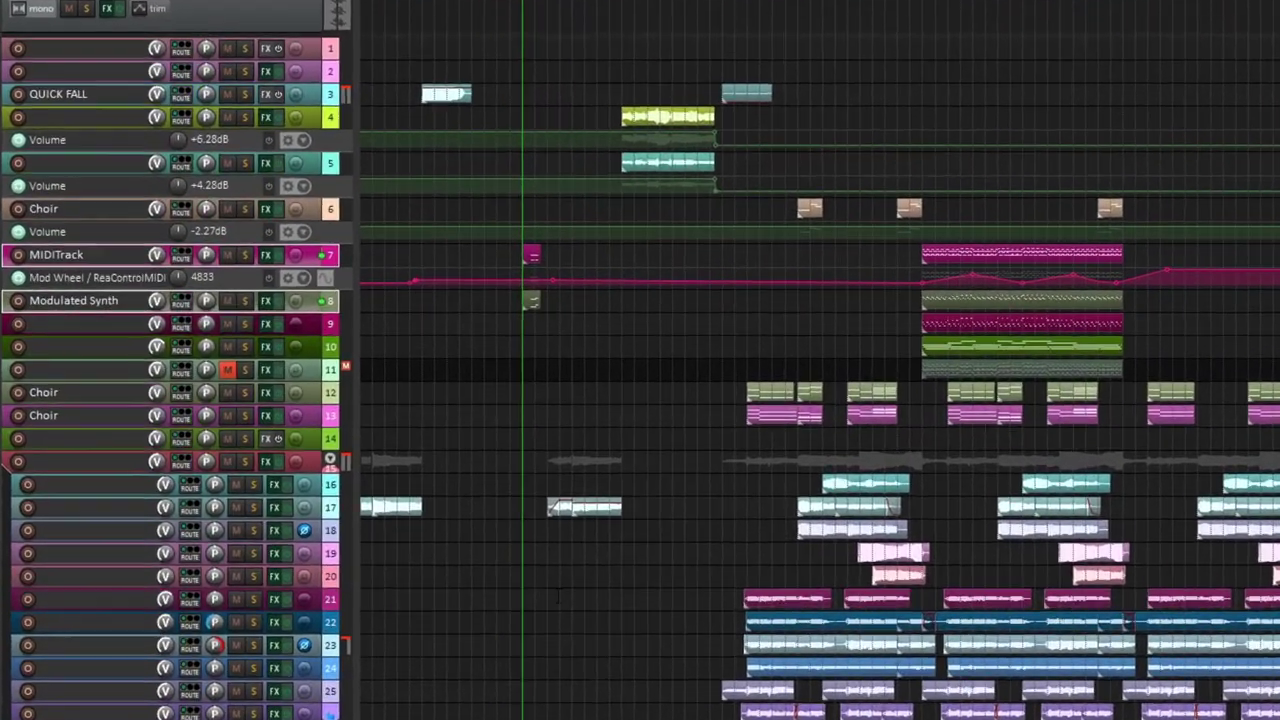
pyautogui.scroll(-15, 846, 627)
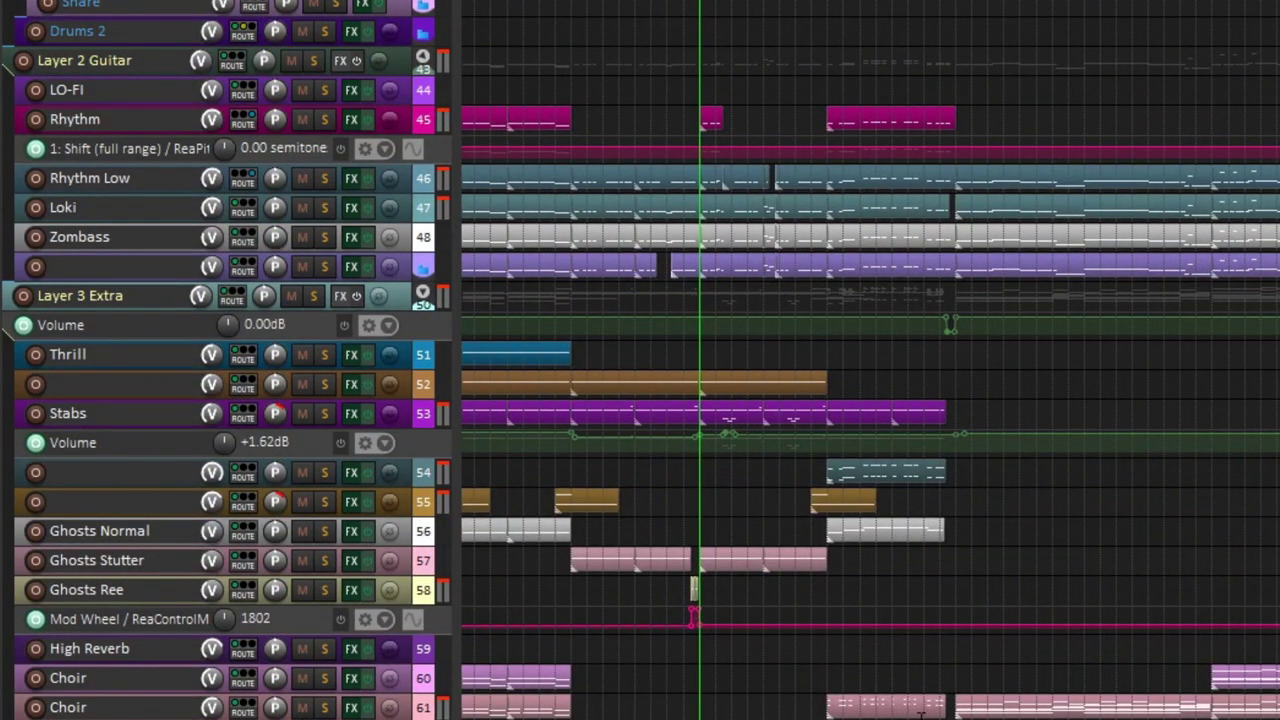
pyautogui.scroll(15, 1100, 600)
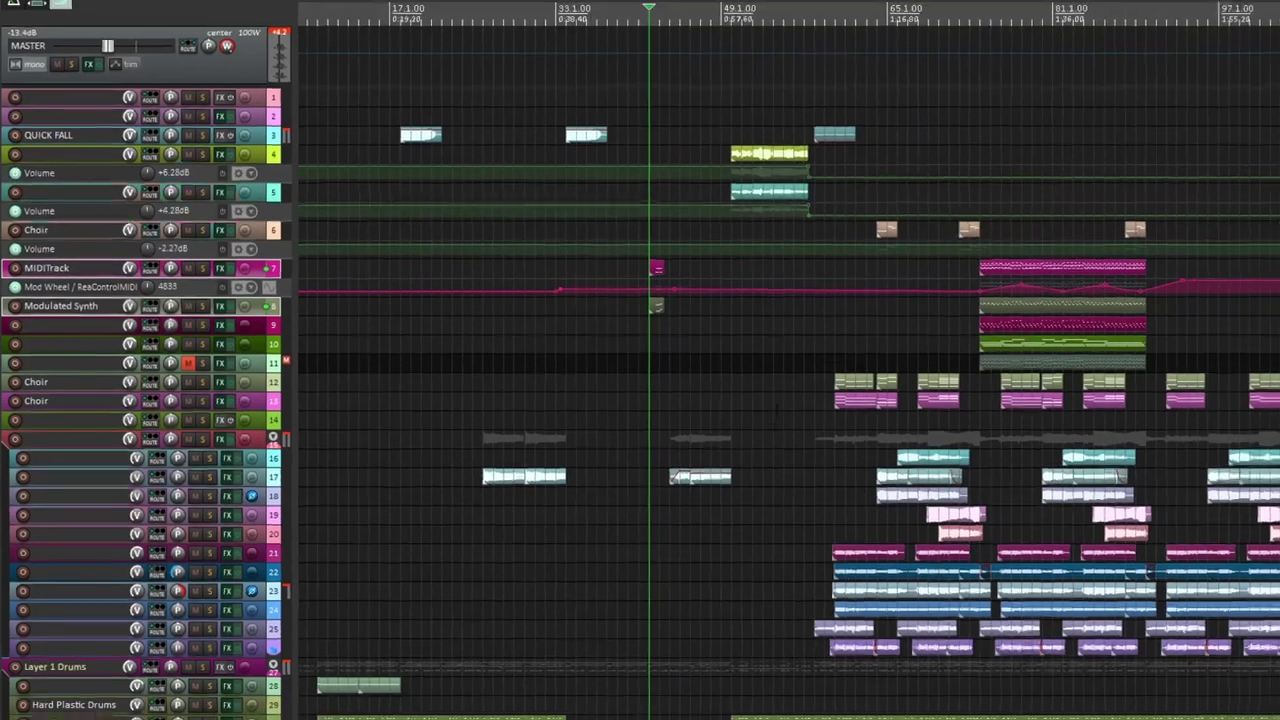
pyautogui.scroll(5, 985, 330)
pyautogui.click(972, 325)
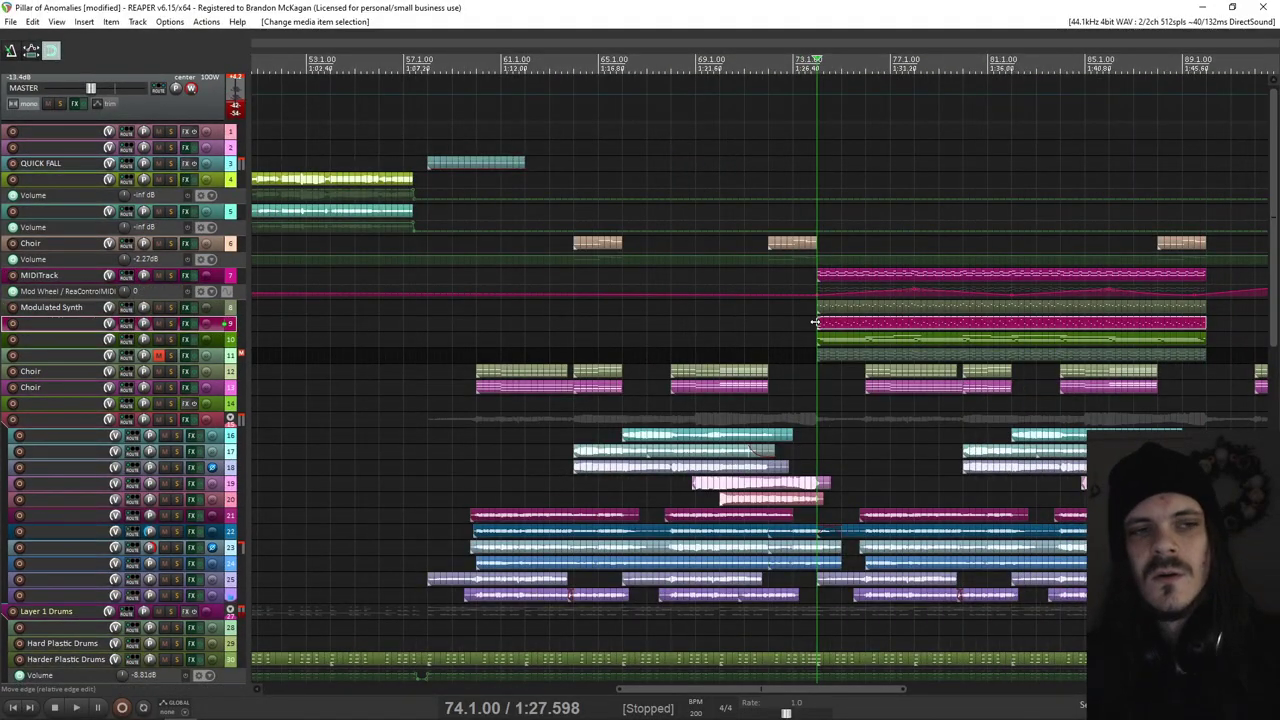
pyautogui.click(818, 384)
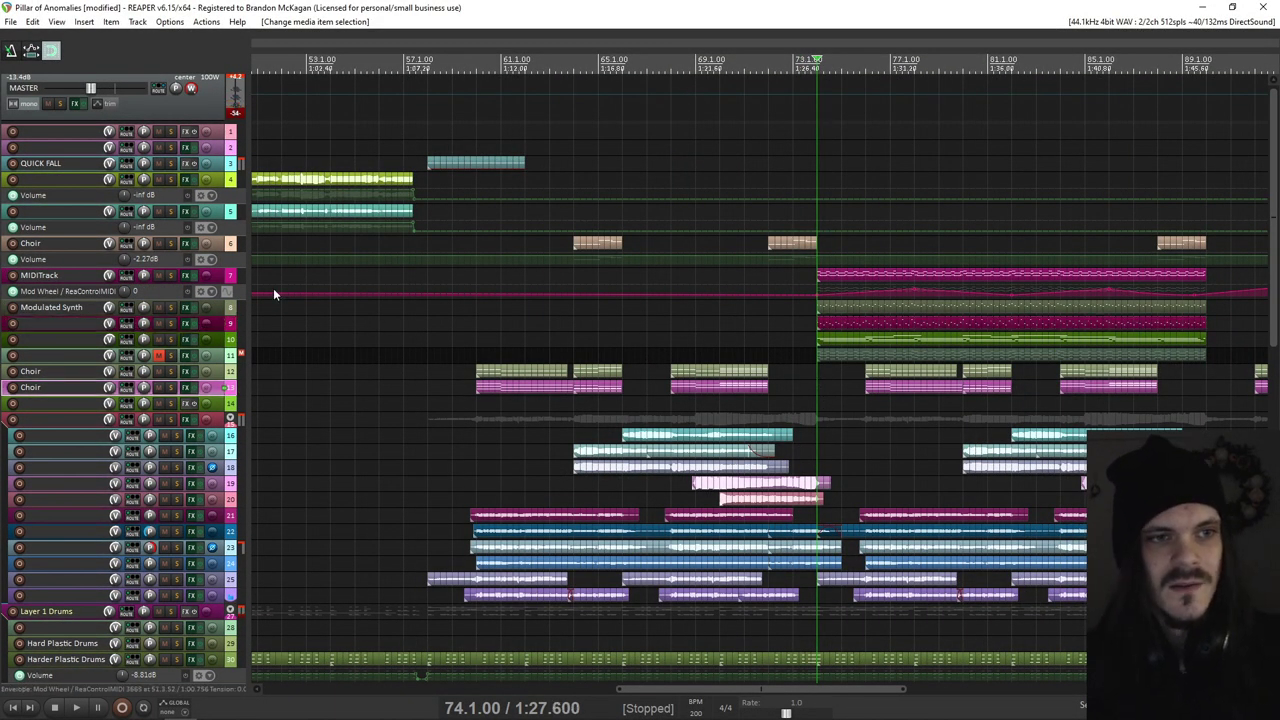
pyautogui.click(172, 276)
pyautogui.press('space')
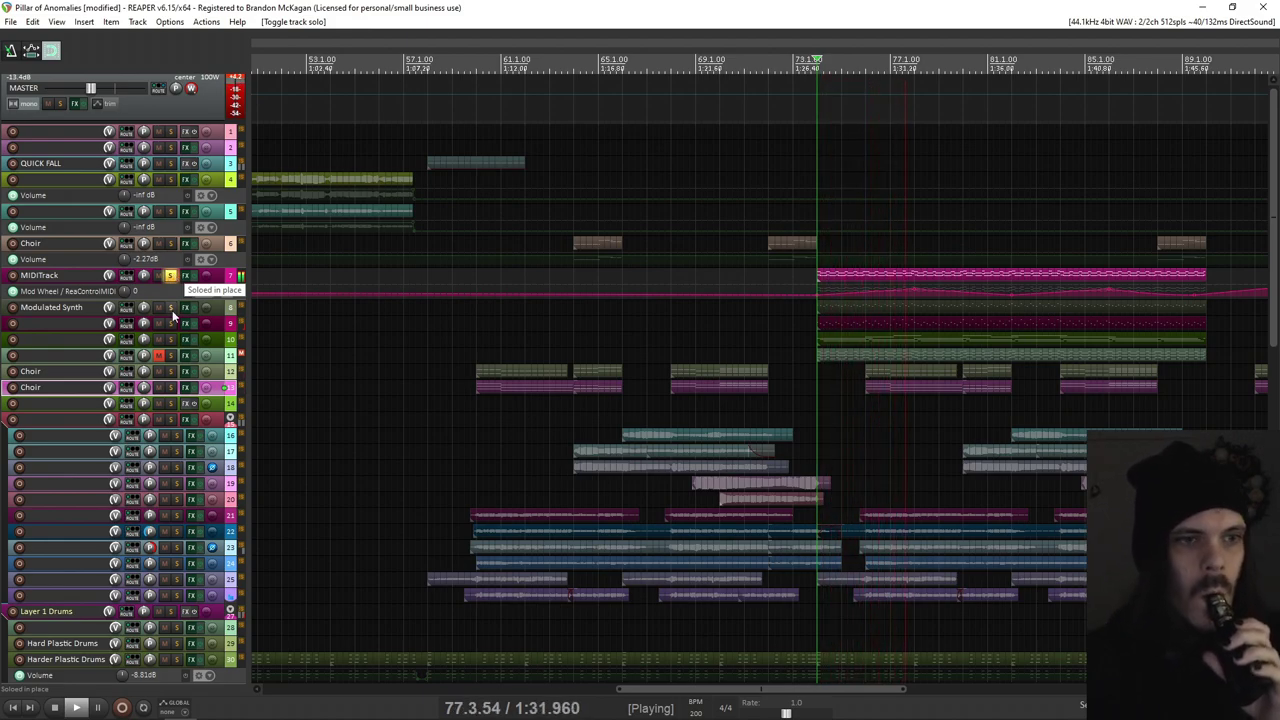
# Step: Add Modulated Synth and tracks 9 and 10 to the solo during playback, then unsolo tracks 7 to 10 together
pyautogui.click(172, 308)
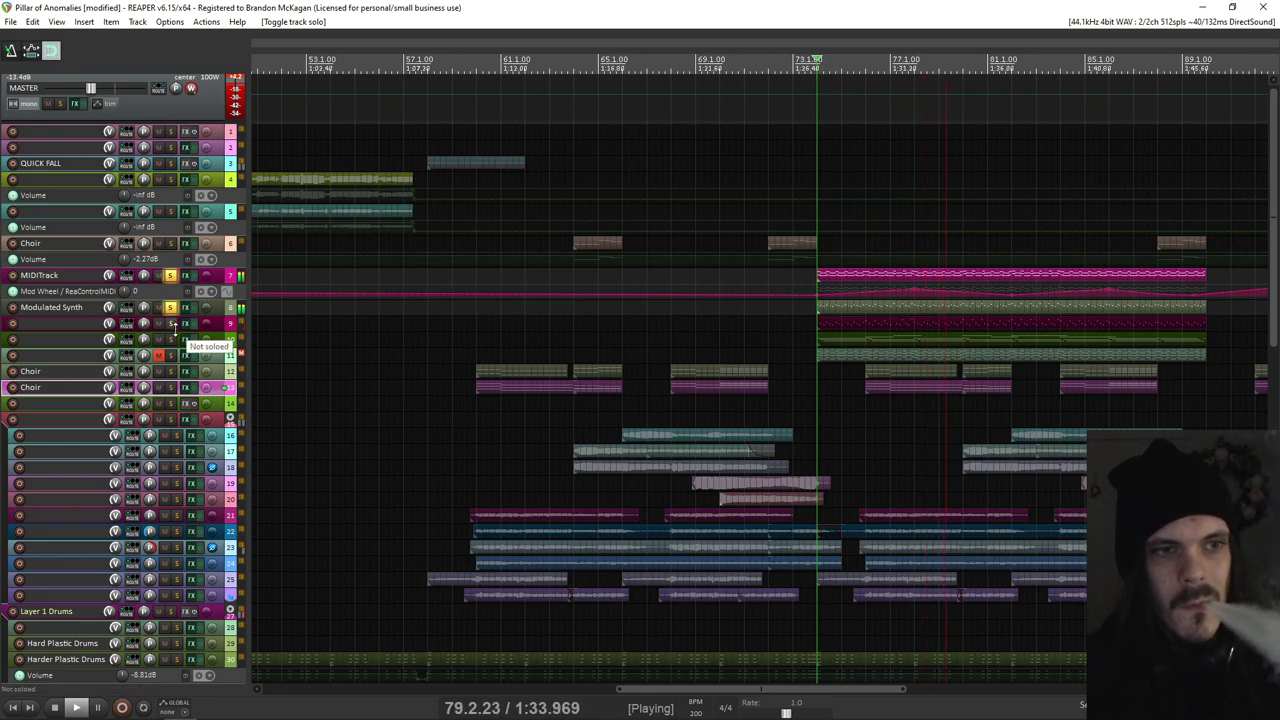
pyautogui.click(172, 323)
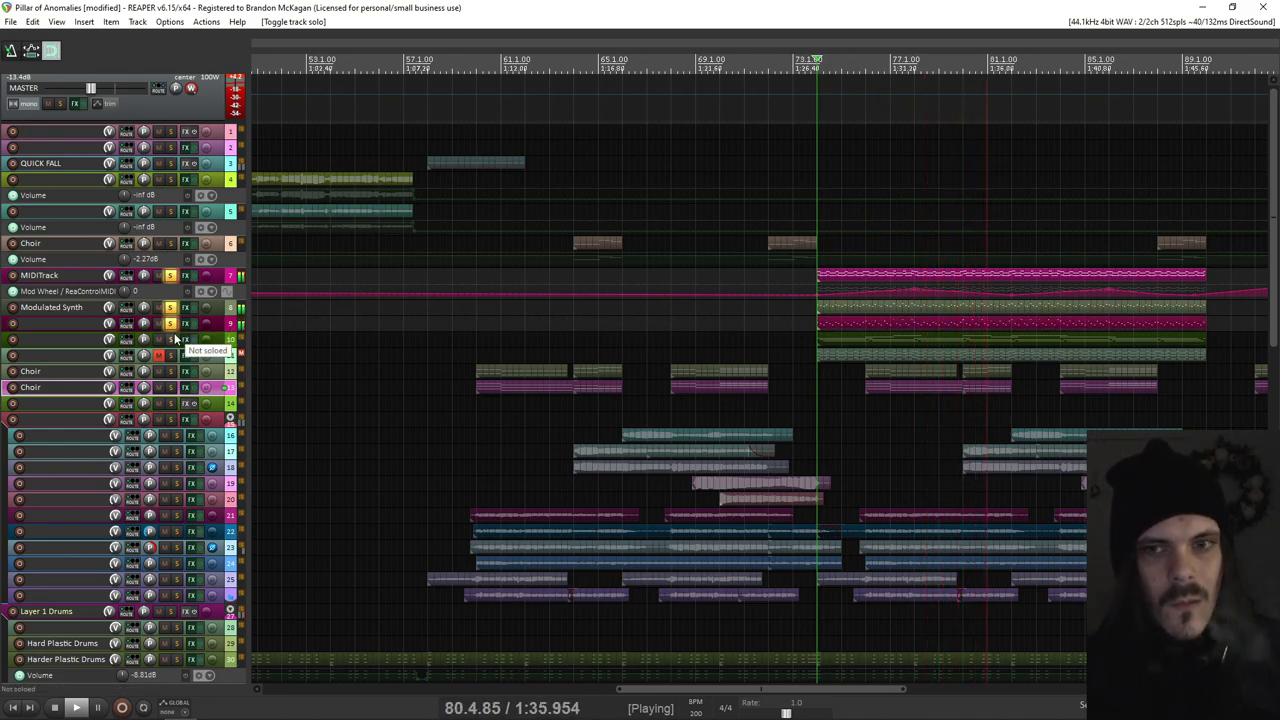
pyautogui.click(172, 339)
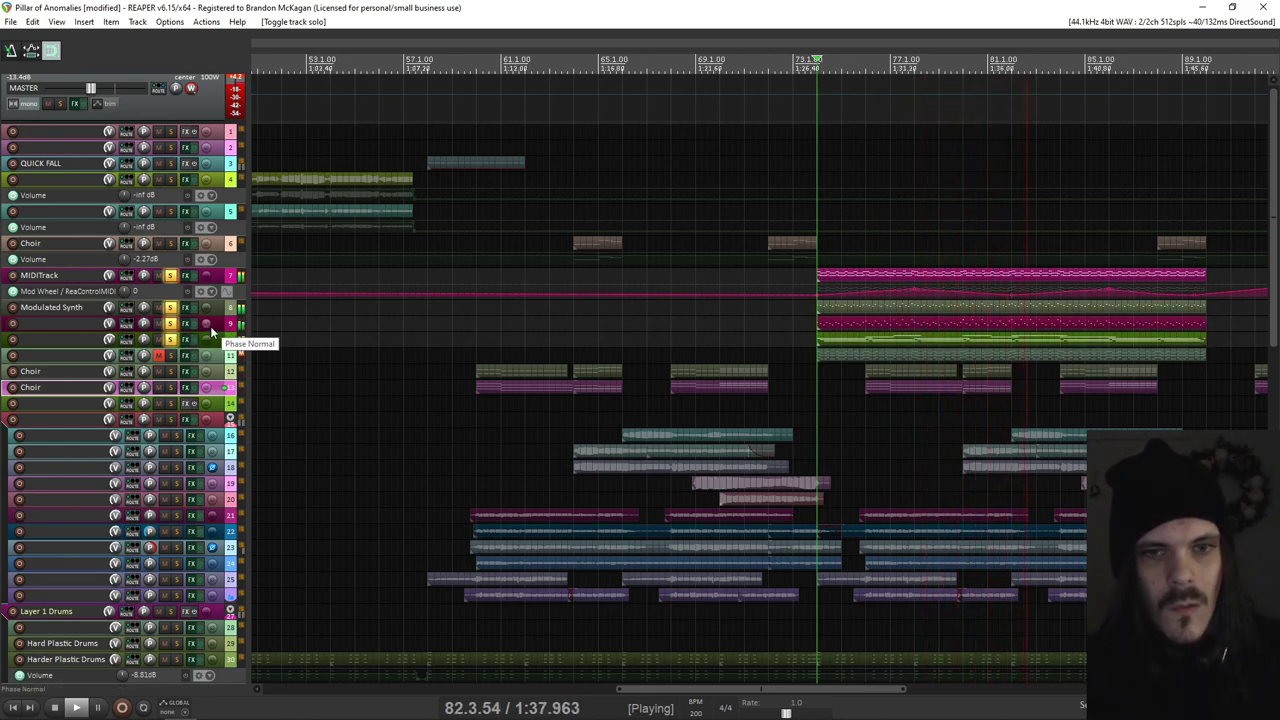
pyautogui.click(220, 341)
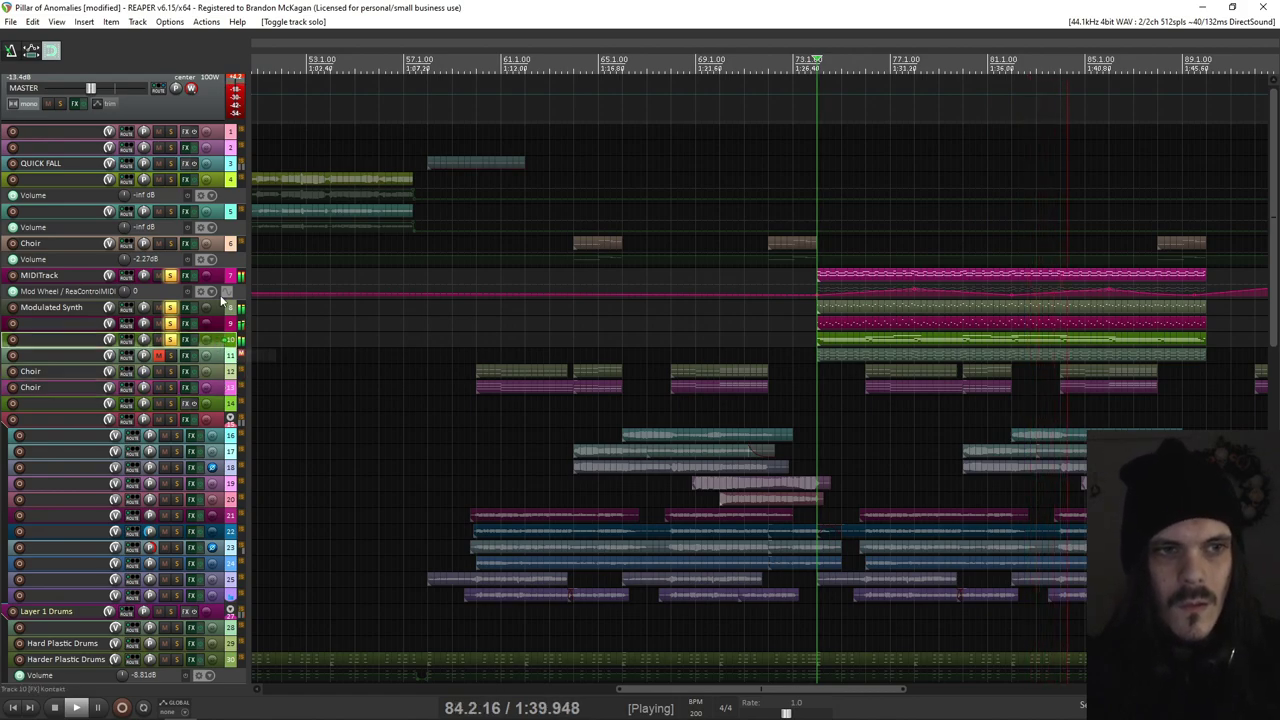
pyautogui.keyDown('shift'); pyautogui.click(218, 275); pyautogui.keyUp('shift')
pyautogui.click(172, 275)
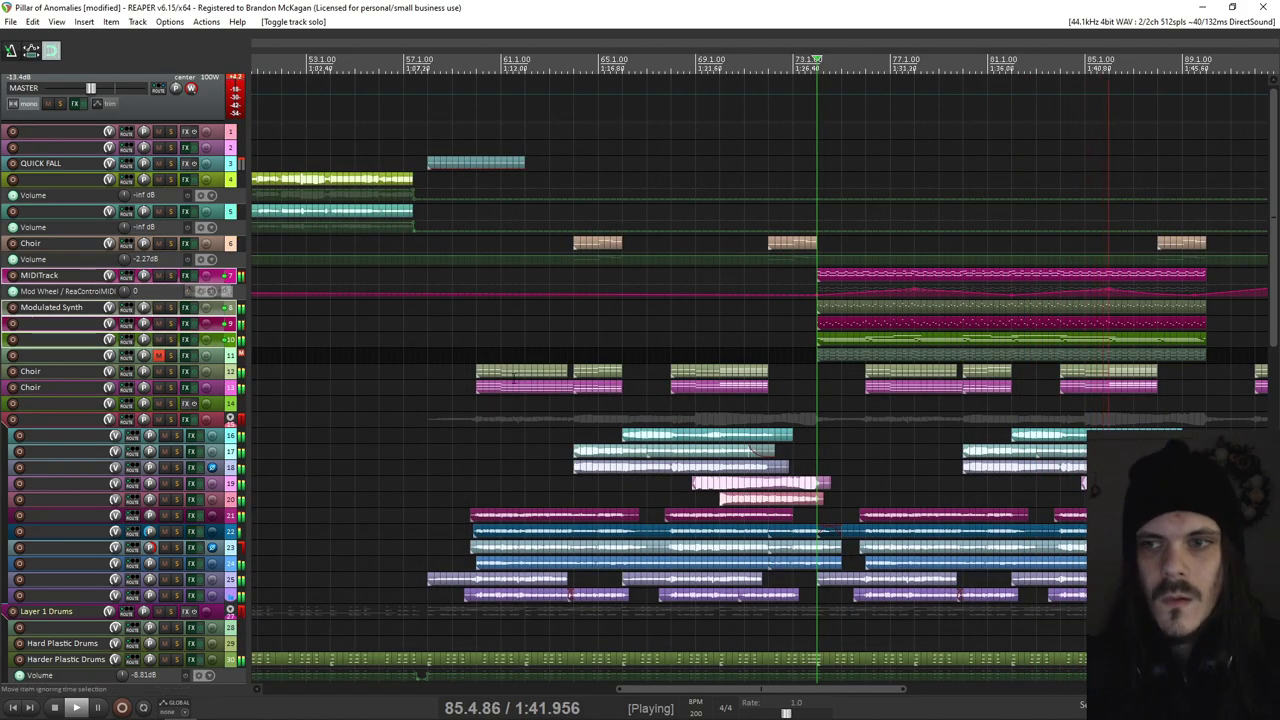
# Step: Solo the Choir on track 6 during playback to hear its clip near bar 88, then stop and clear the solo
pyautogui.moveTo(943, 405); pyautogui.dragTo(592, 410)
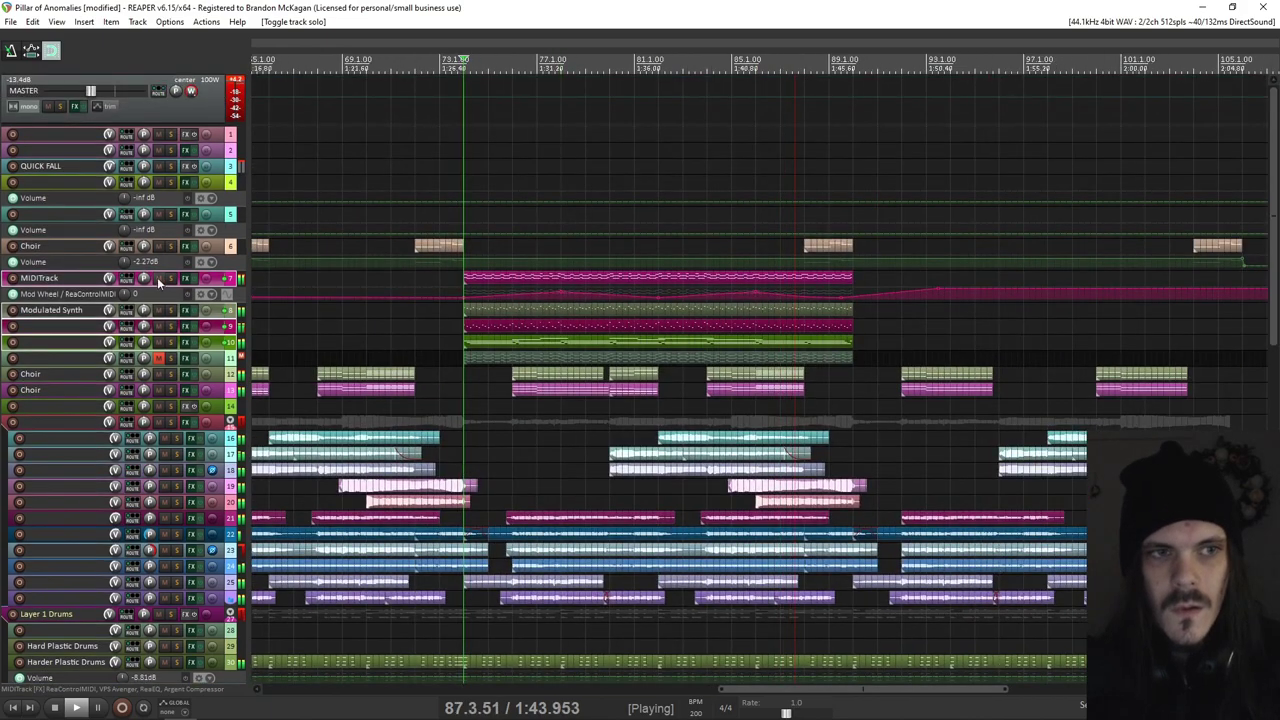
pyautogui.click(170, 246)
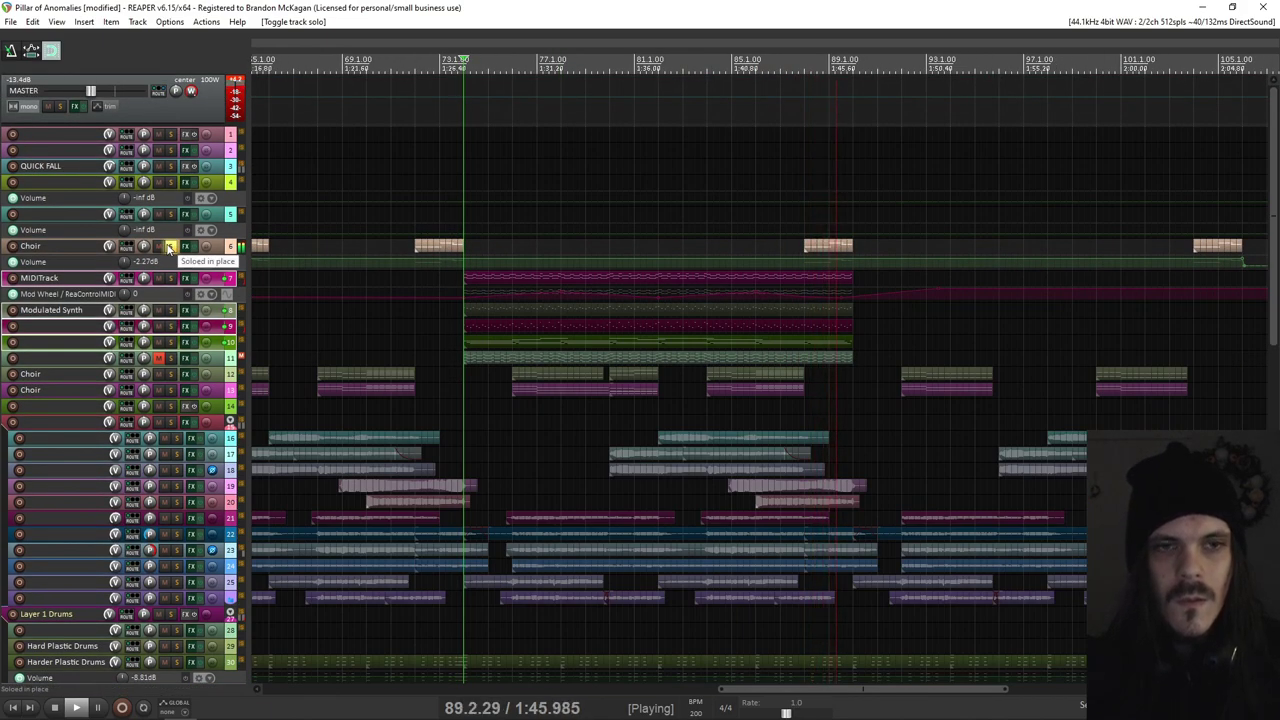
pyautogui.press('space')
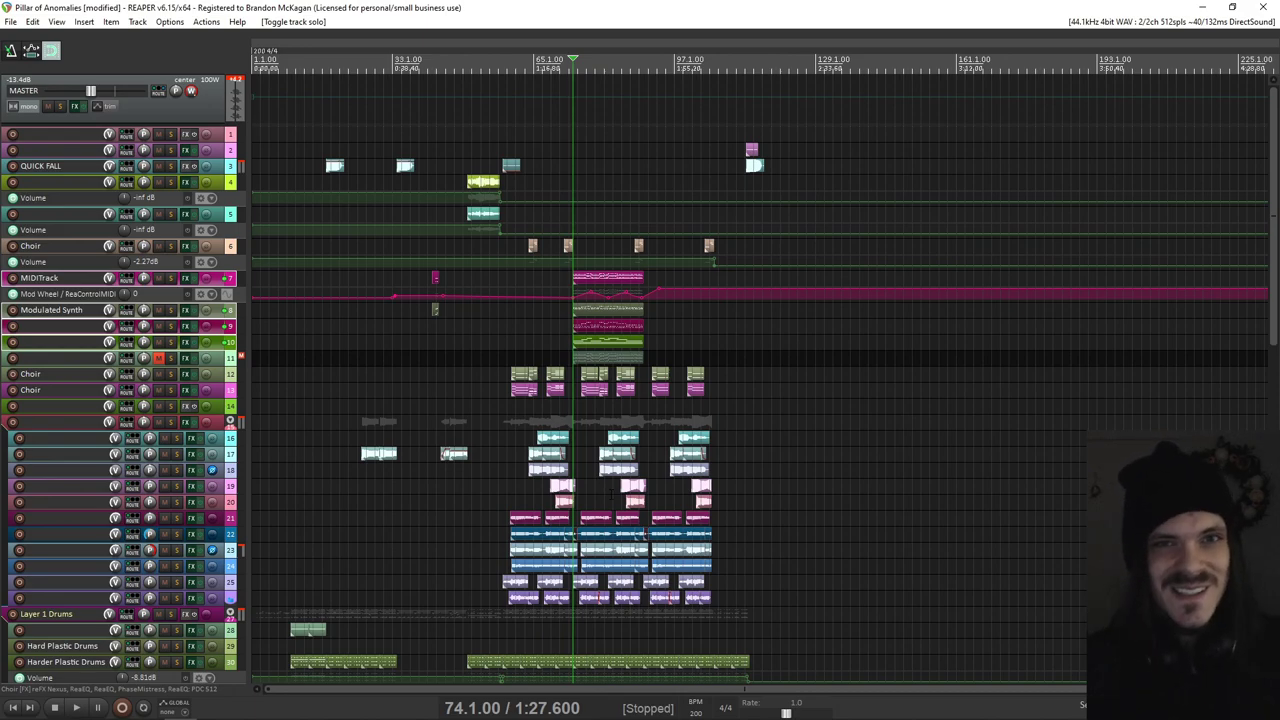
pyautogui.scroll(-10, 605, 500)
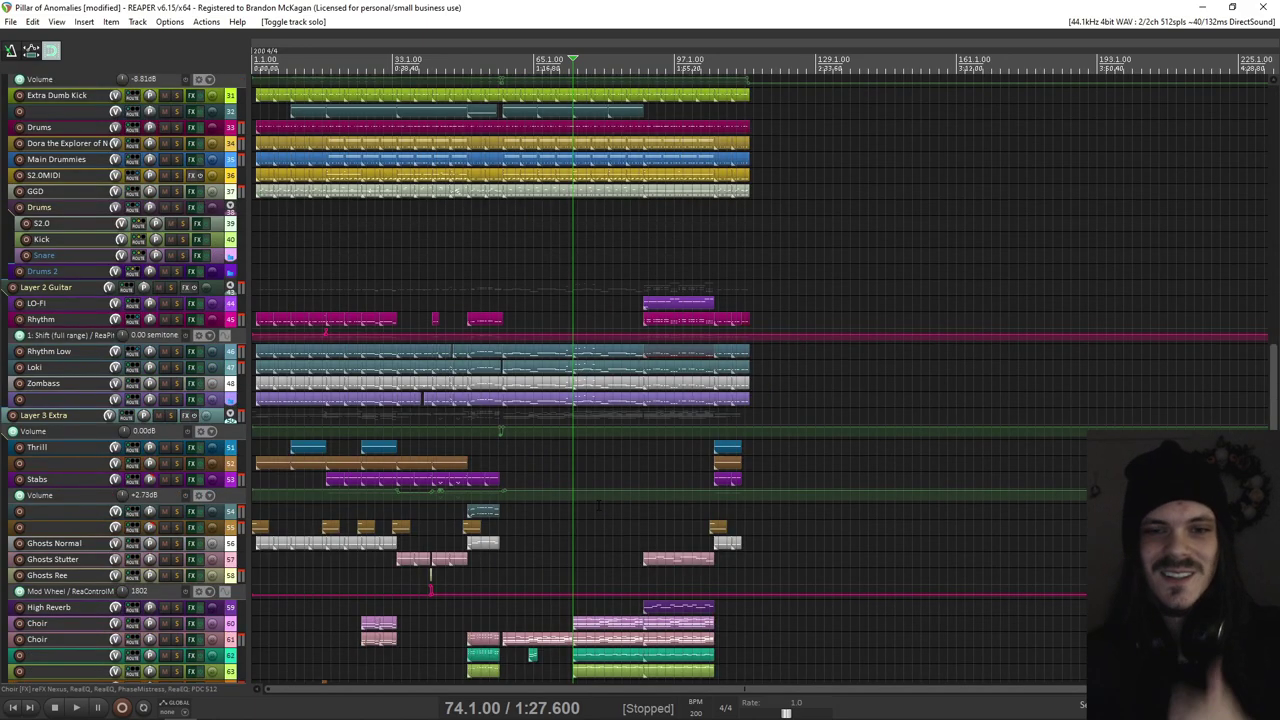